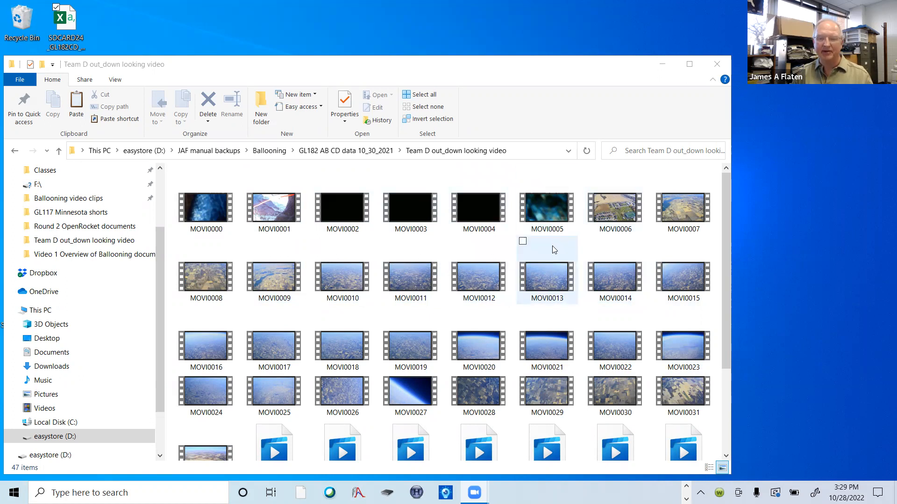
- Play the MOVI0005 video, shift its player window down the desktop and lower the sound volume
{"action": "double_click", "coordinate": [545, 209]}
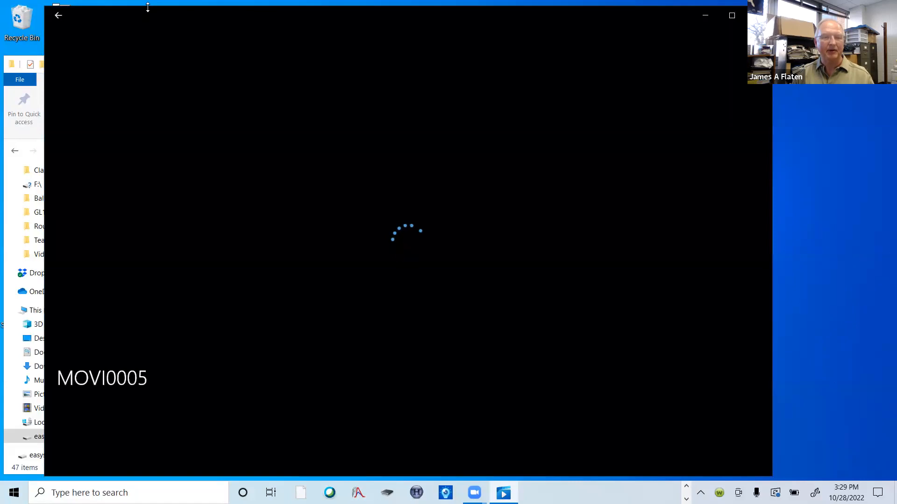
{"action": "left_click_drag", "start_coordinate": [148, 8], "coordinate": [134, 57]}
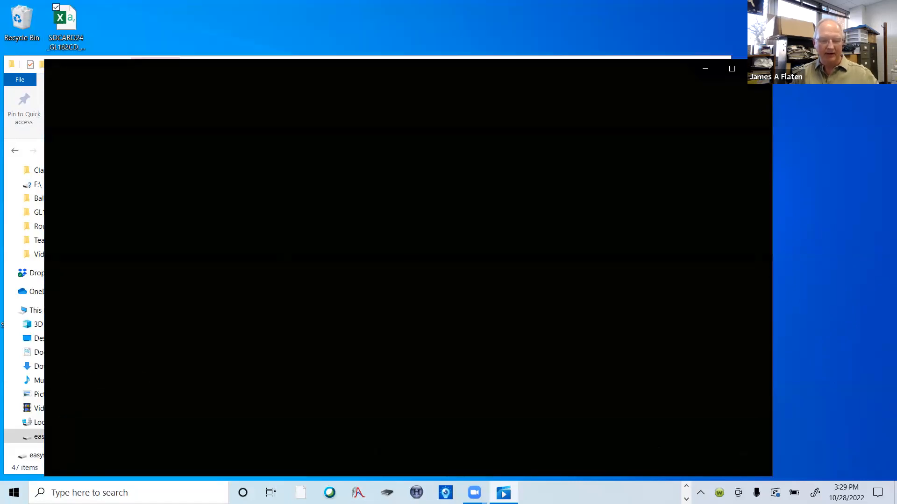
{"action": "key", "text": "XF86AudioLowerVolume"}
{"action": "key", "text": "XF86AudioLowerVolume"}
{"action": "key", "text": "XF86AudioLowerVolume"}
{"action": "key", "text": "XF86AudioLowerVolume"}
{"action": "key", "text": "XF86AudioLowerVolume"}
{"action": "key", "text": "XF86AudioLowerVolume"}
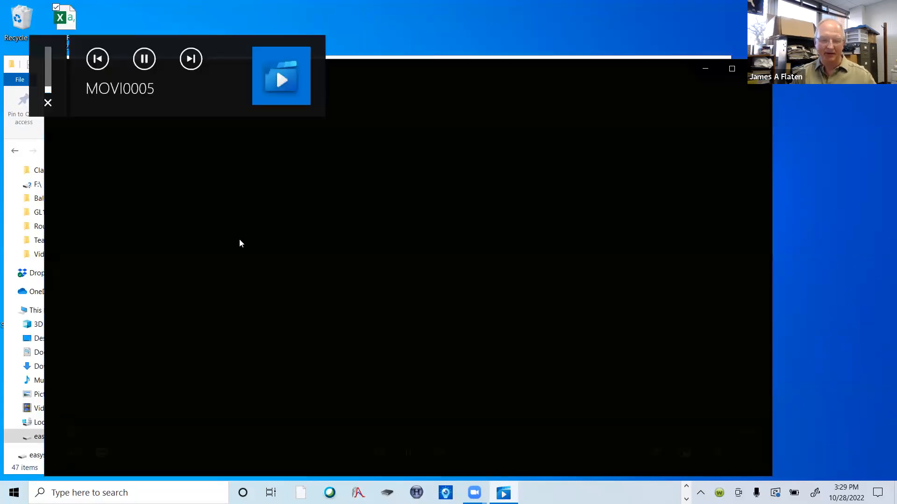
- Skim forward through the MOVI0005 footage, pause it at 4:13 and close the player
{"action": "mouse_move", "coordinate": [372, 434]}
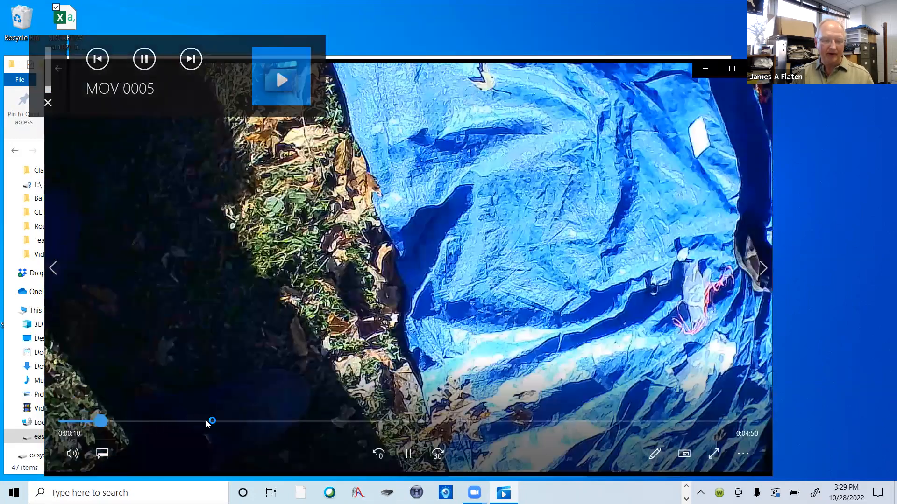
{"action": "left_click", "coordinate": [206, 421]}
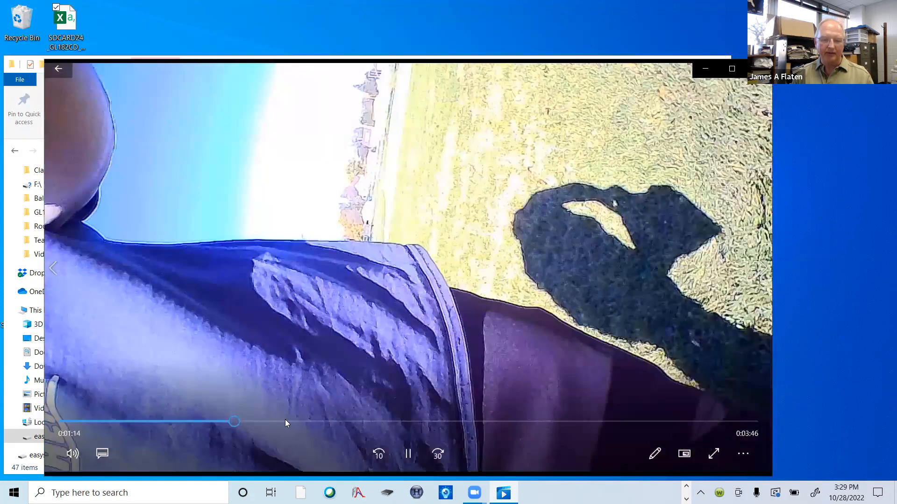
{"action": "left_click_drag", "start_coordinate": [285, 419], "coordinate": [377, 424]}
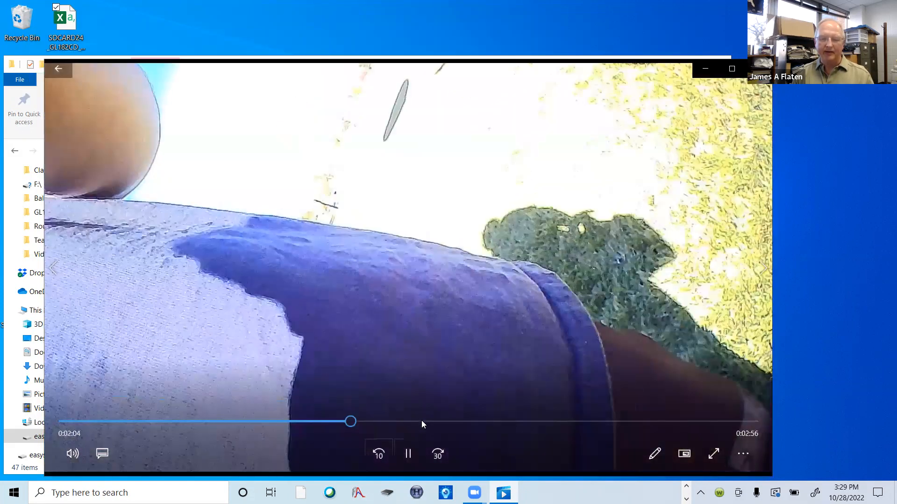
{"action": "left_click_drag", "start_coordinate": [480, 418], "coordinate": [633, 425]}
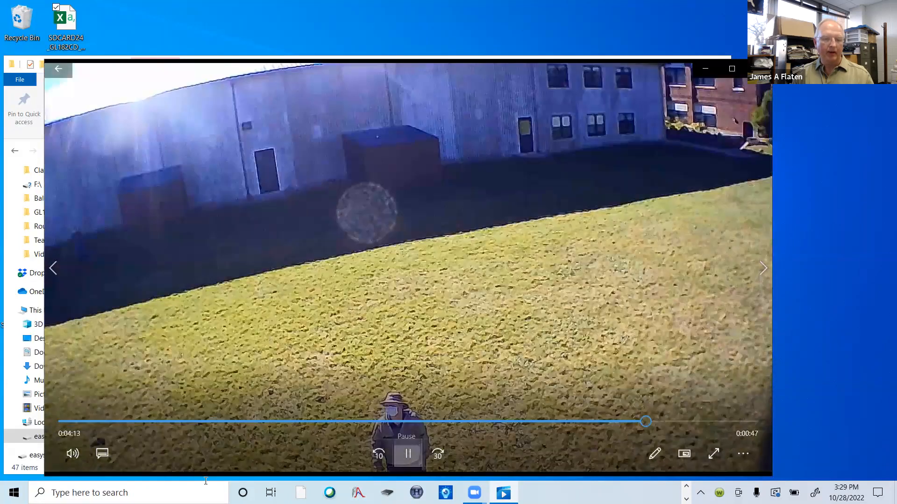
{"action": "left_click", "coordinate": [407, 457]}
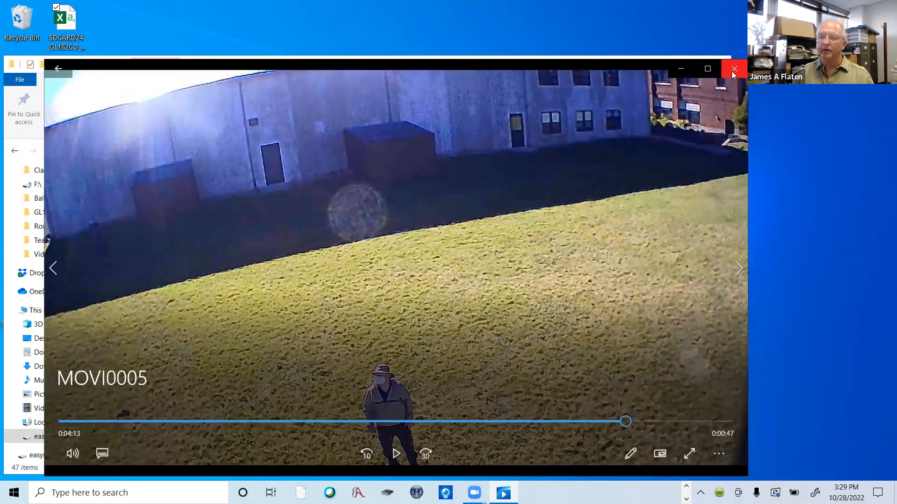
{"action": "left_click", "coordinate": [735, 68]}
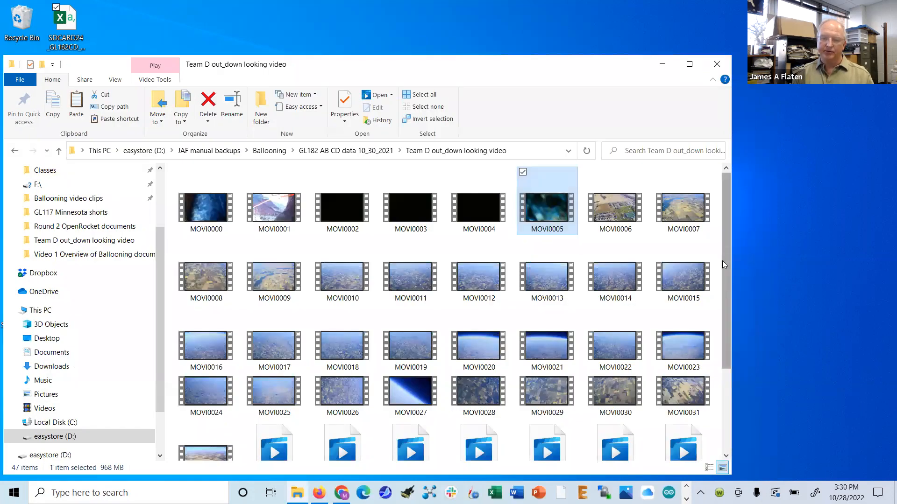
- Play the MOVI0026 video from the folder and switch back to the preceding clip, MOVI0025
{"action": "left_click_drag", "start_coordinate": [724, 264], "coordinate": [725, 308]}
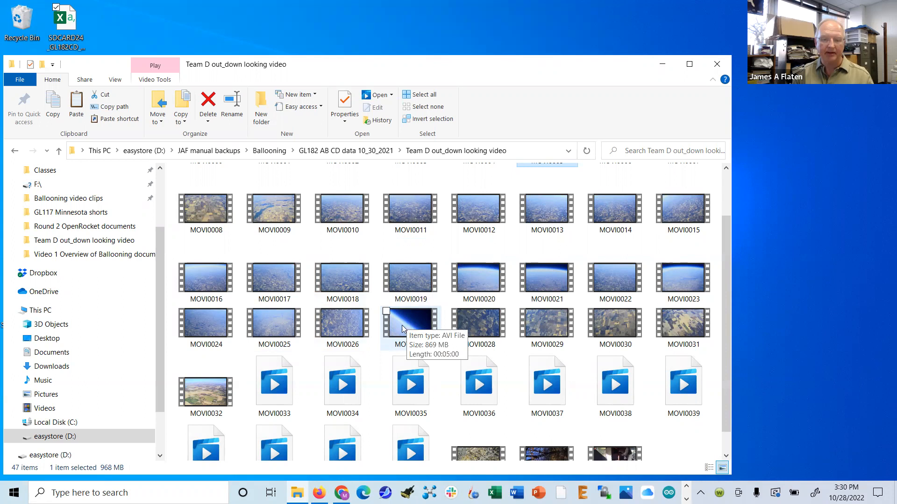
{"action": "double_click", "coordinate": [341, 326]}
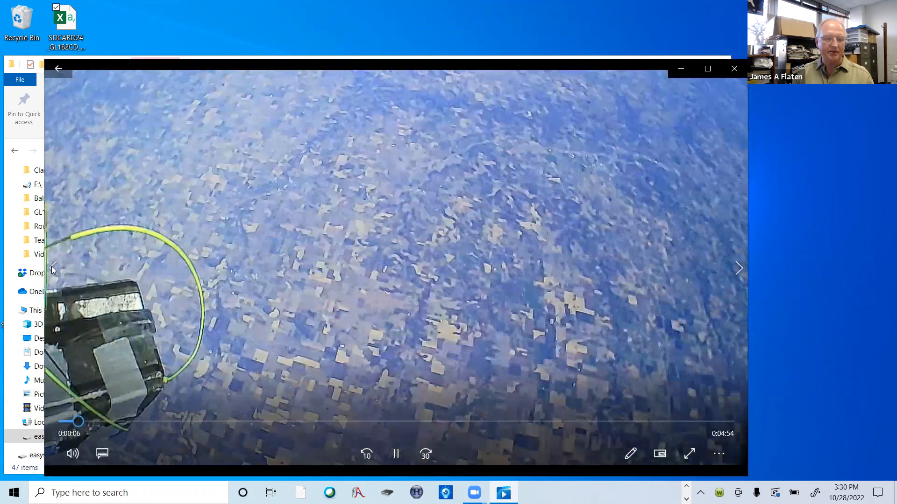
{"action": "left_click", "coordinate": [52, 270]}
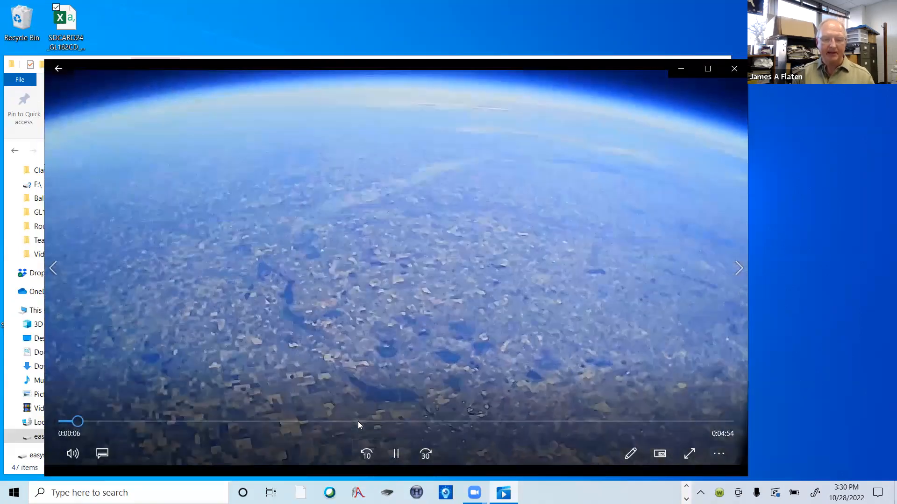
- Skim the MOVI0025 footage from about 2:13 to near its end, examining the horizon and ground views
{"action": "left_click", "coordinate": [358, 421]}
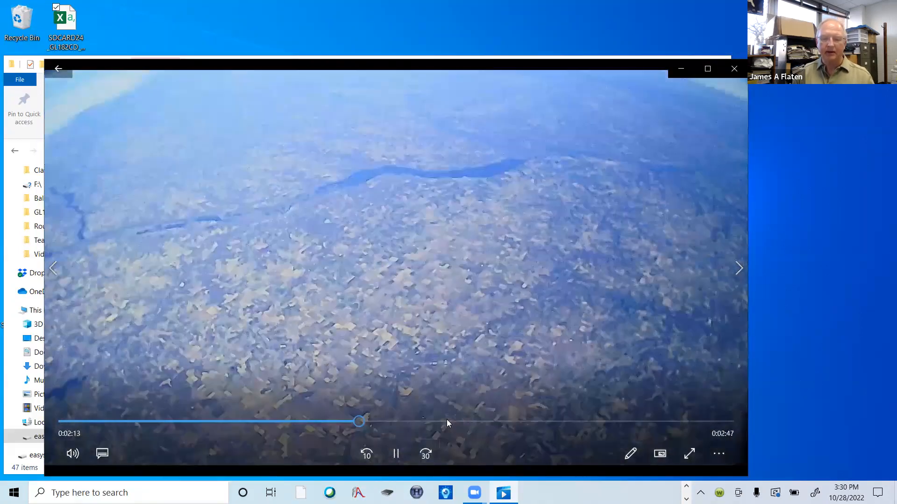
{"action": "left_click", "coordinate": [447, 420]}
{"action": "left_click", "coordinate": [515, 421]}
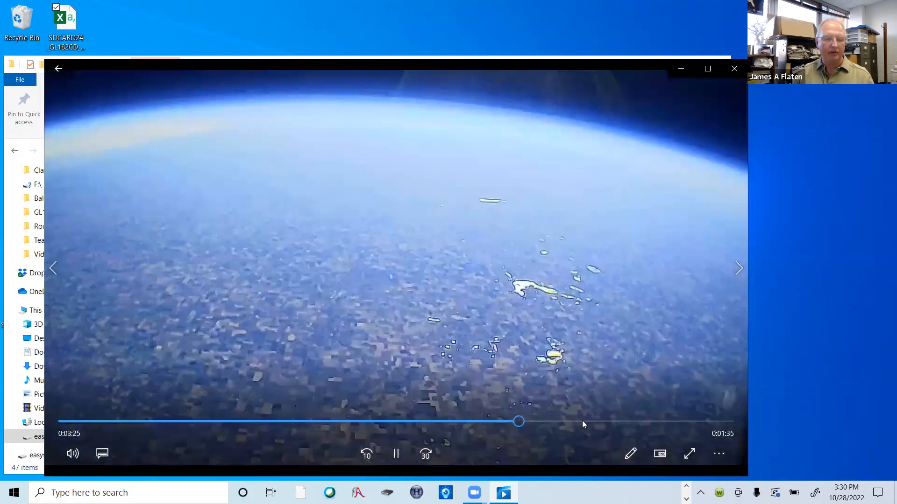
{"action": "left_click", "coordinate": [582, 421]}
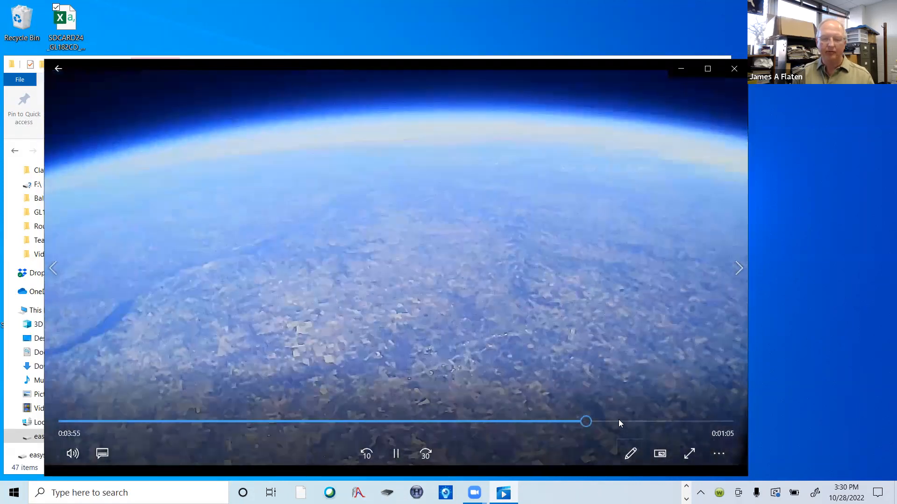
{"action": "left_click", "coordinate": [619, 421]}
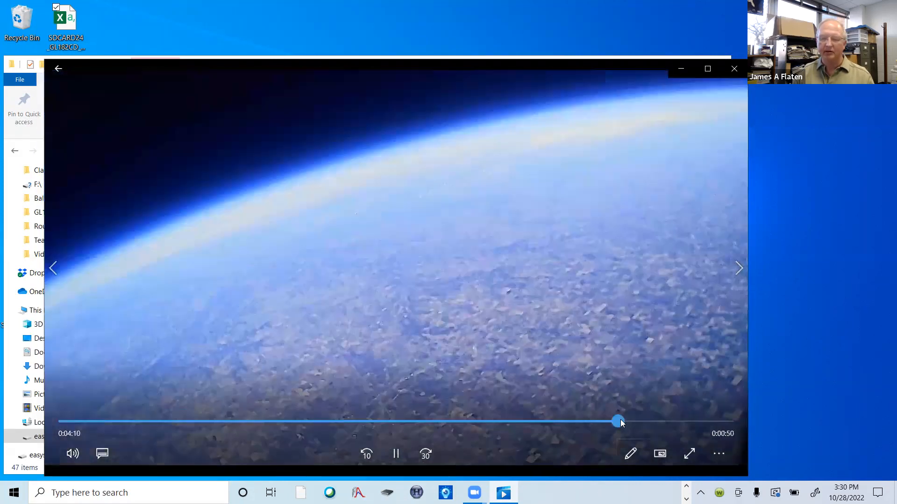
{"action": "left_click", "coordinate": [636, 420]}
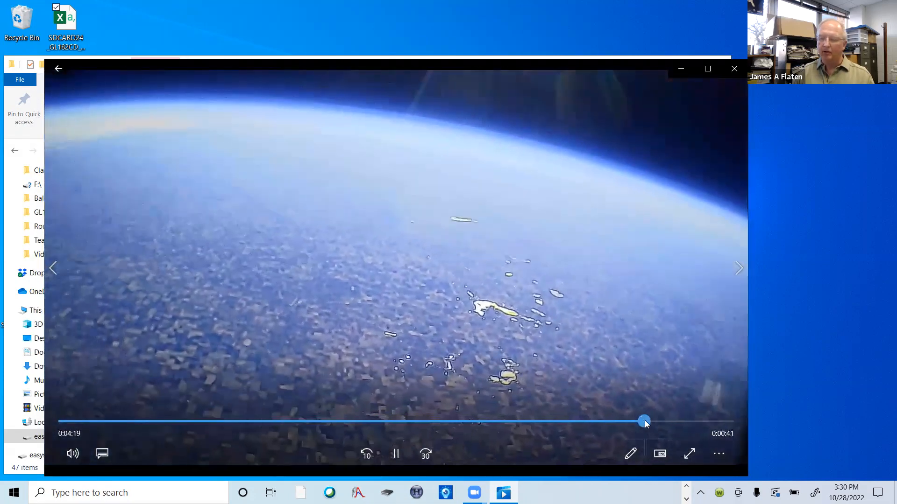
{"action": "left_click", "coordinate": [646, 422]}
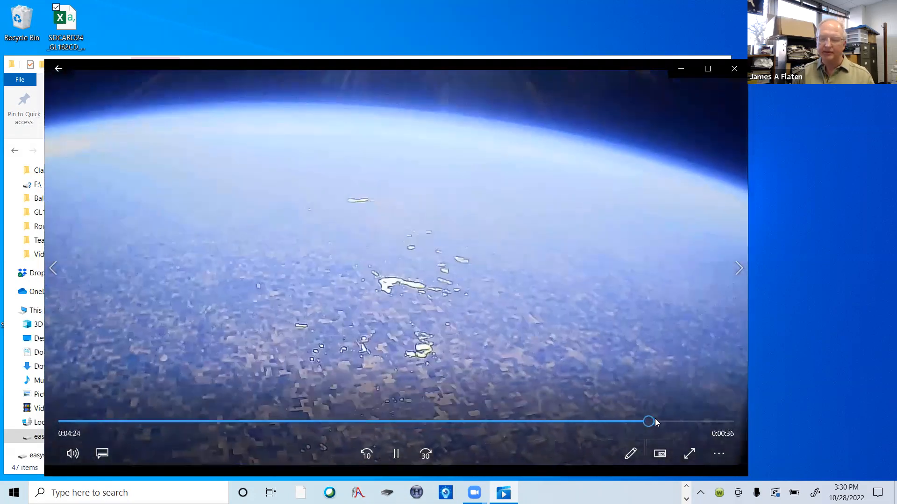
{"action": "left_click", "coordinate": [657, 420]}
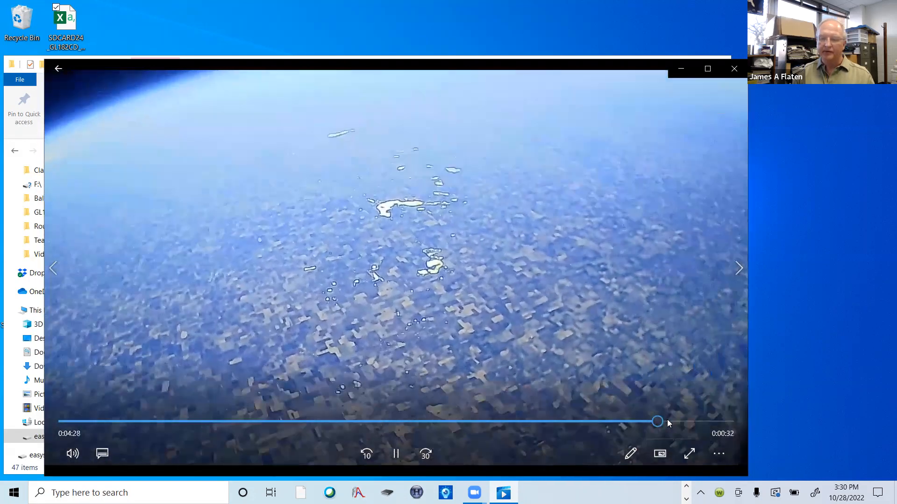
{"action": "left_click", "coordinate": [667, 420]}
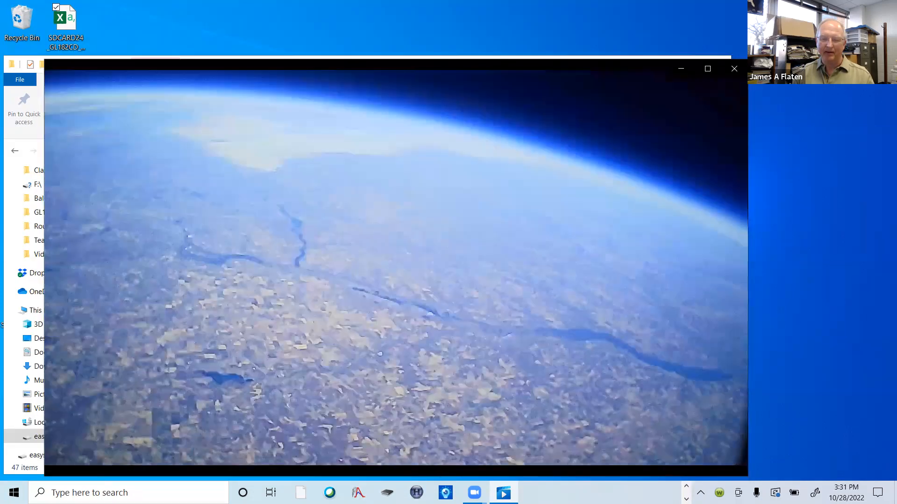
{"action": "mouse_move", "coordinate": [645, 316]}
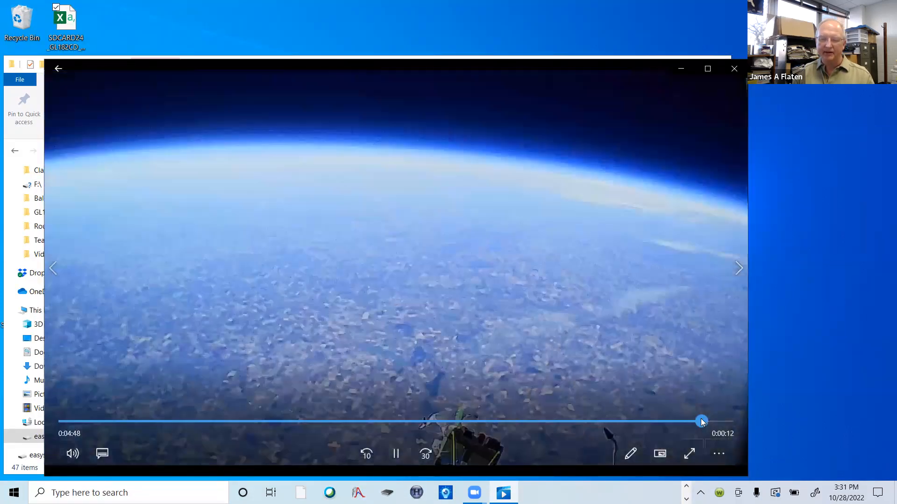
{"action": "left_click", "coordinate": [699, 421]}
{"action": "left_click_drag", "start_coordinate": [699, 420], "coordinate": [681, 419]}
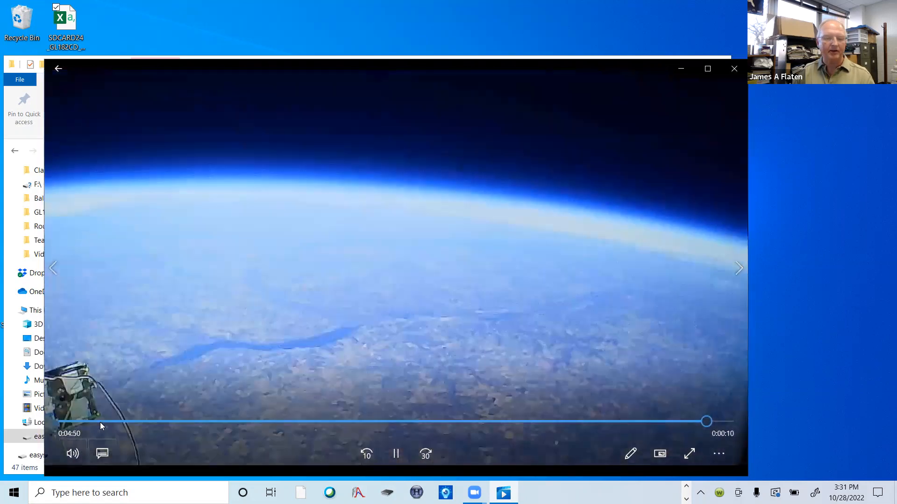
- Return the MOVI0025 video to its beginning and pause it at 0:00
{"action": "left_click", "coordinate": [99, 422]}
{"action": "left_click", "coordinate": [65, 422]}
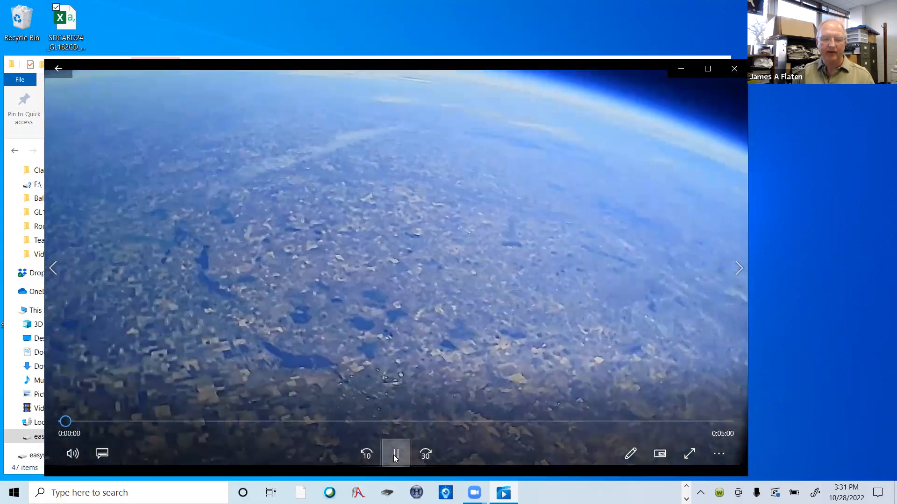
{"action": "left_click", "coordinate": [394, 454]}
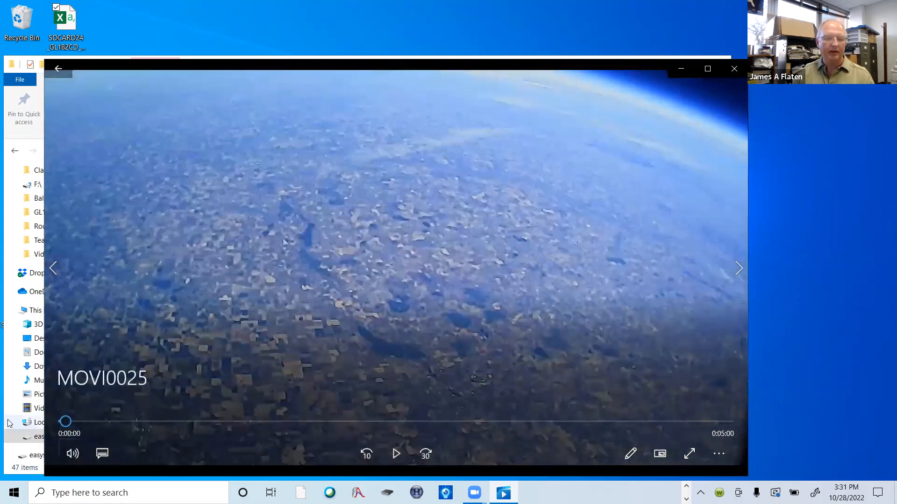
{"action": "left_click", "coordinate": [64, 422]}
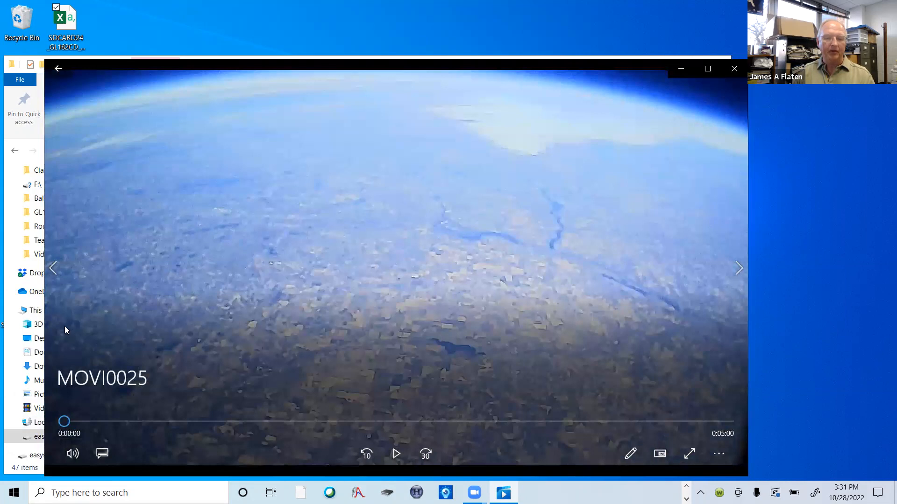
- Switch to the preceding clip, MOVI0024, pause it near its start for viewing and close the player
{"action": "left_click", "coordinate": [54, 268]}
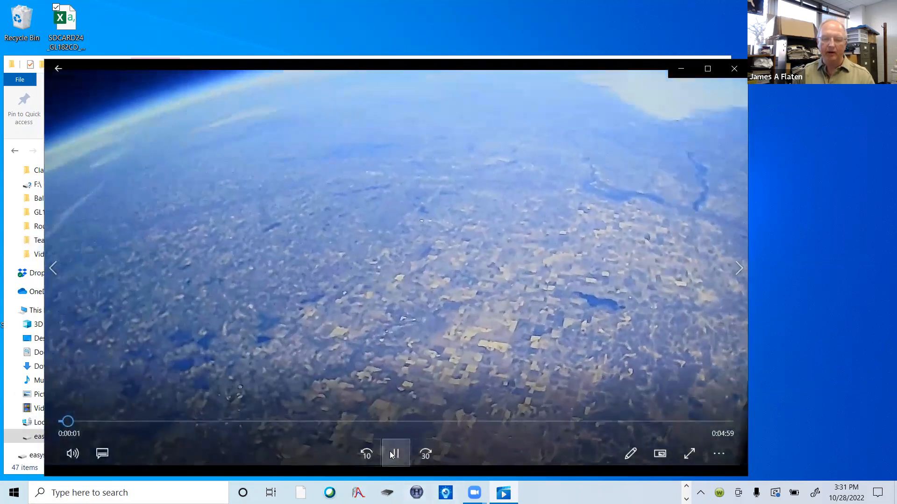
{"action": "left_click", "coordinate": [394, 454]}
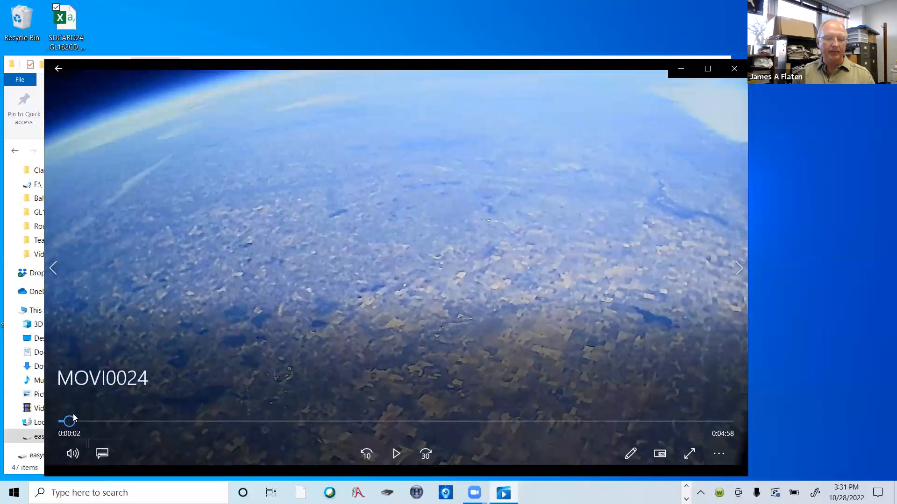
{"action": "left_click_drag", "start_coordinate": [68, 422], "coordinate": [55, 423]}
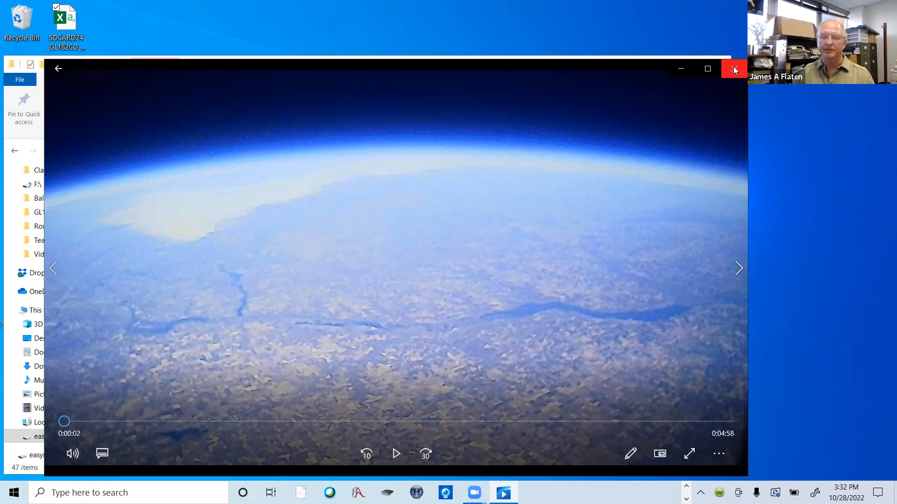
{"action": "left_click", "coordinate": [733, 68]}
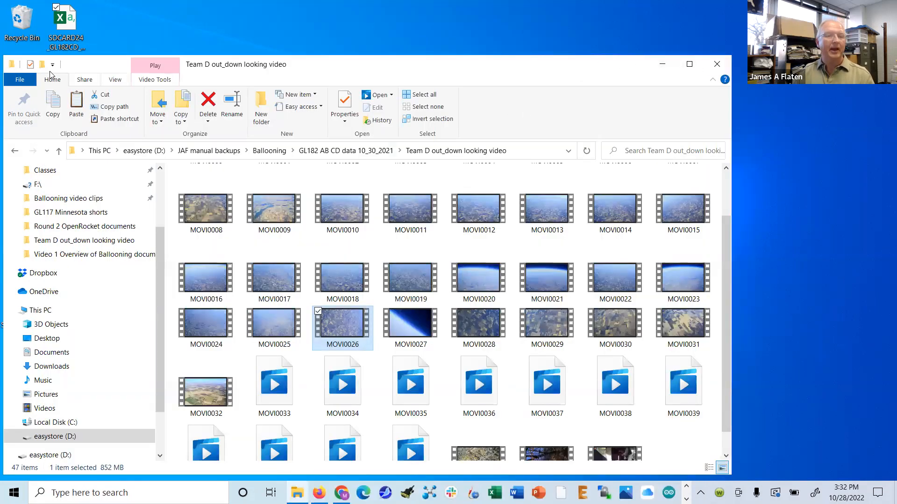
- Open the SDCARD24 _GL182CD_10_30_21_flight CSV file from the desktop and save it there as an Excel Workbook under the same name
{"action": "left_click", "coordinate": [69, 20]}
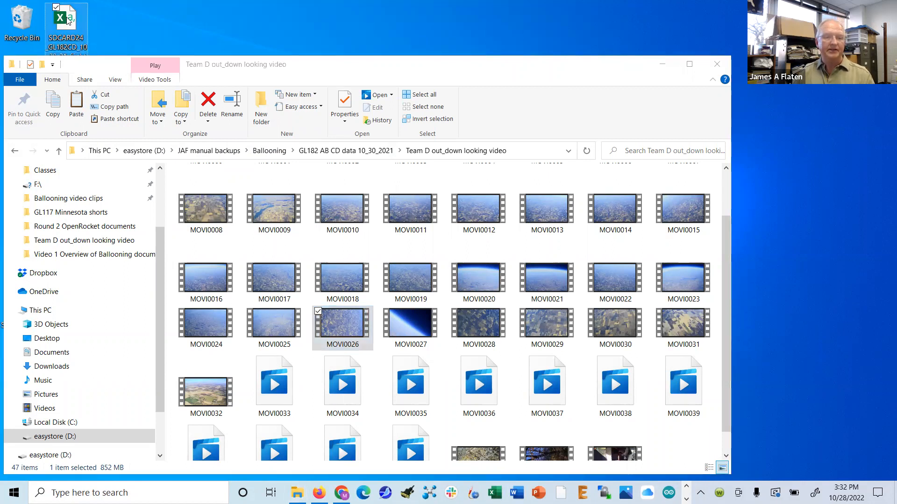
{"action": "double_click", "coordinate": [69, 20]}
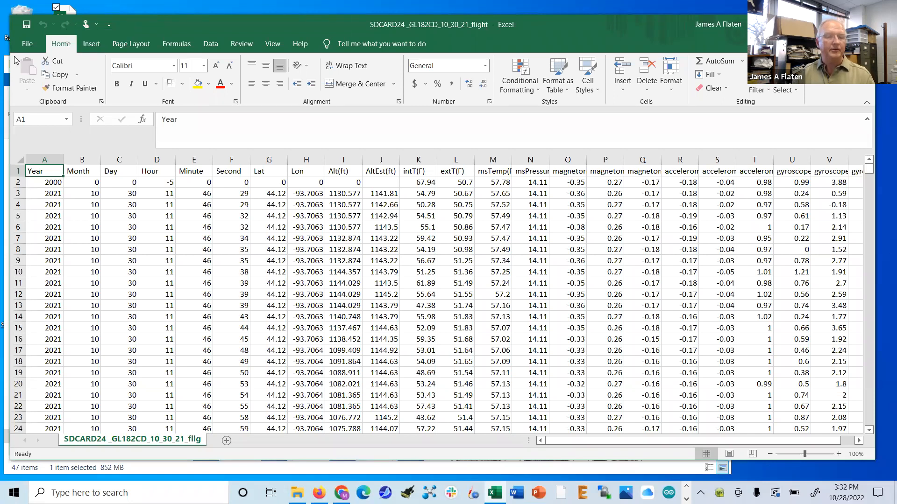
{"action": "left_click", "coordinate": [26, 47]}
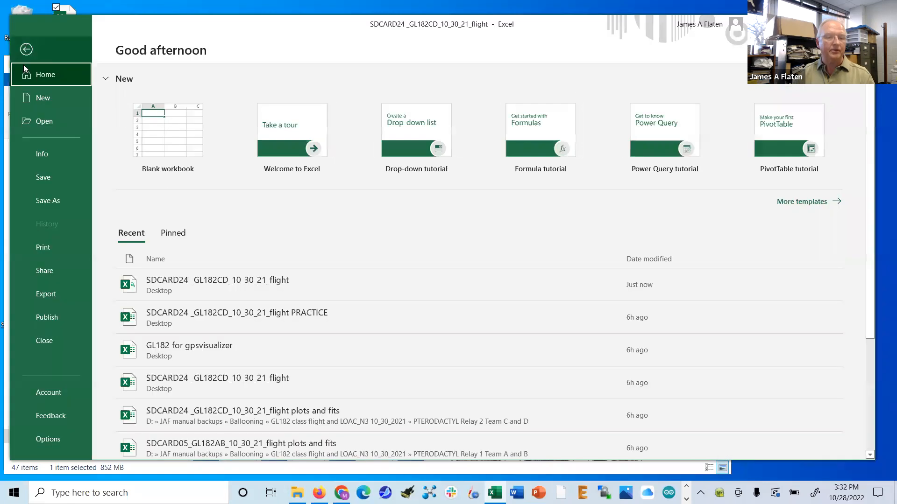
{"action": "left_click", "coordinate": [48, 201]}
{"action": "left_click", "coordinate": [362, 146]}
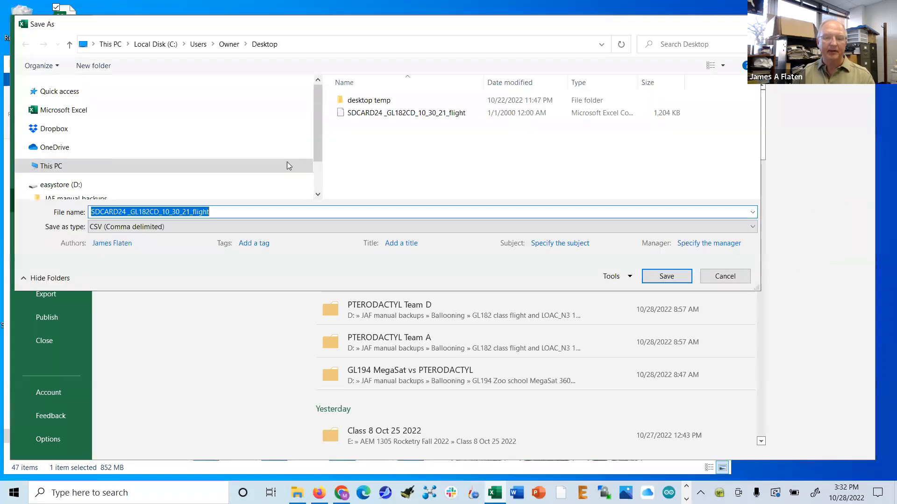
{"action": "left_click", "coordinate": [284, 226]}
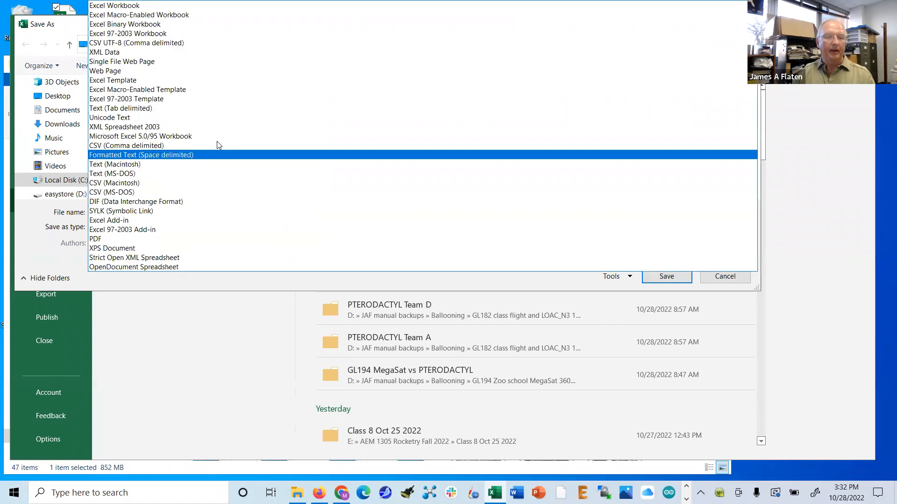
{"action": "left_click", "coordinate": [97, 6]}
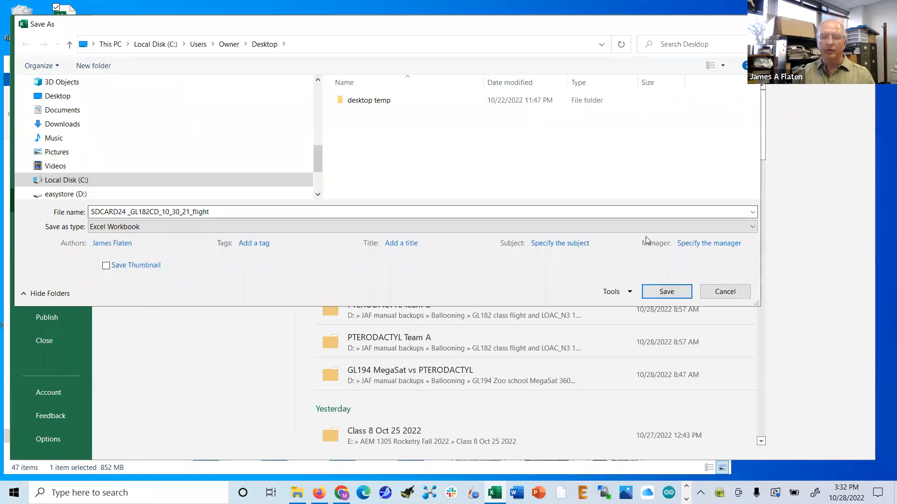
{"action": "left_click", "coordinate": [667, 291]}
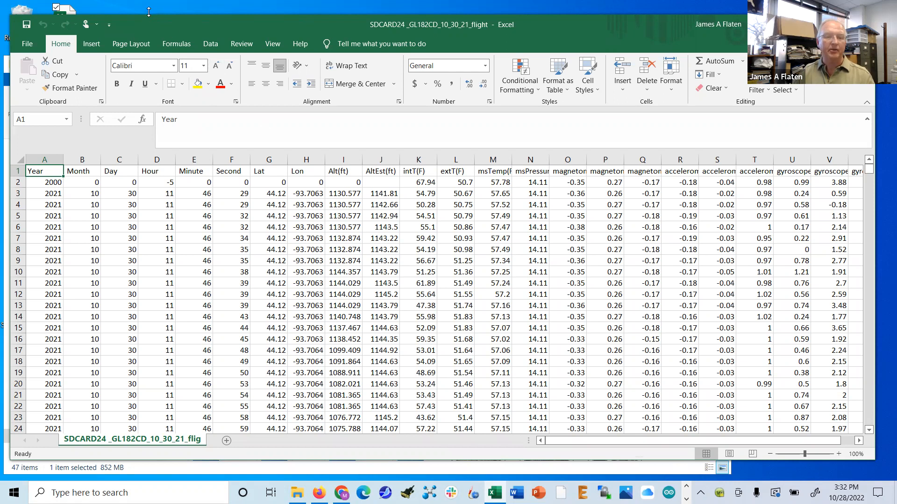
- Shrink the workbook window in height and width so it clears the desktop icons and the webcam overlay
{"action": "left_click_drag", "start_coordinate": [147, 15], "coordinate": [148, 57]}
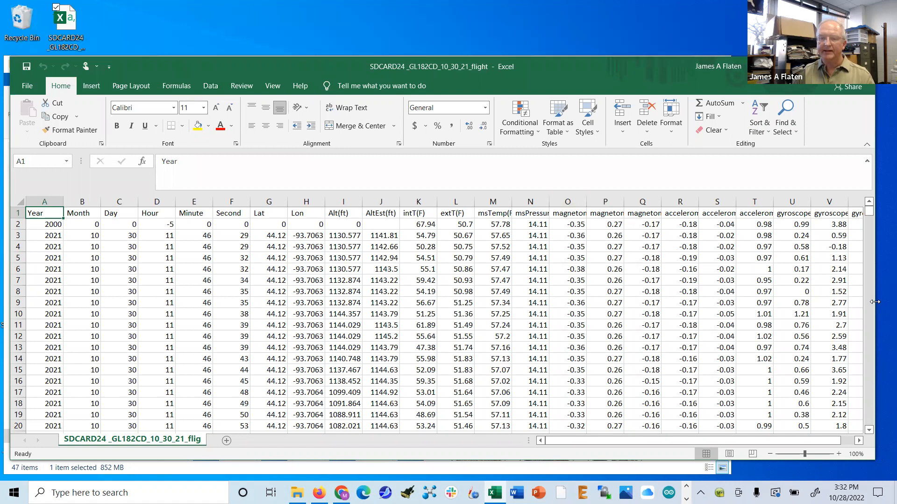
{"action": "left_click_drag", "start_coordinate": [874, 302], "coordinate": [746, 299]}
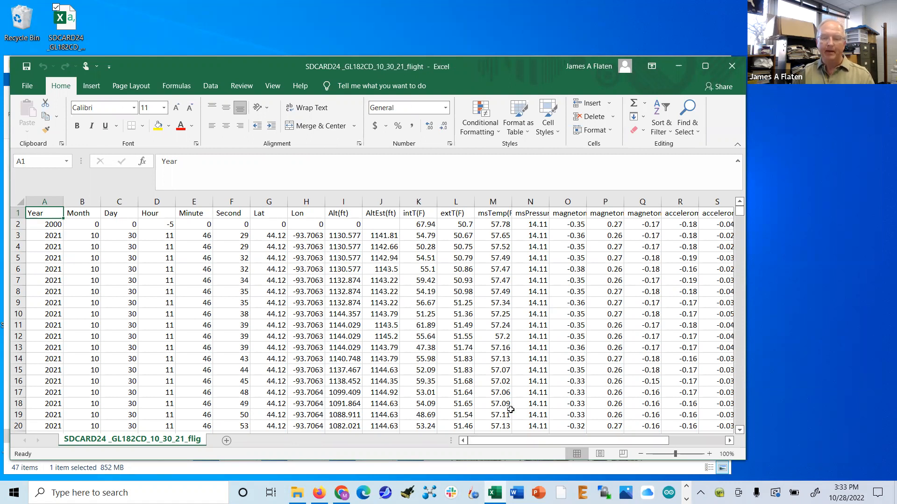
{"action": "mouse_move", "coordinate": [516, 440]}
{"action": "left_mouse_down"}
{"action": "mouse_move", "coordinate": [583, 441]}
{"action": "mouse_move", "coordinate": [527, 441]}
{"action": "left_mouse_up"}
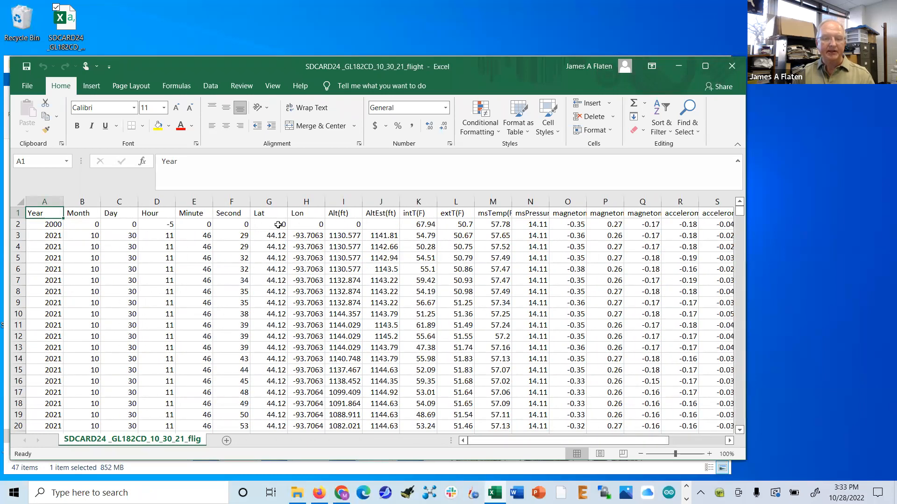
- Delete row 2 with the invalid year-2000 record and insert three blank columns before the Lat column
{"action": "left_click", "coordinate": [14, 224]}
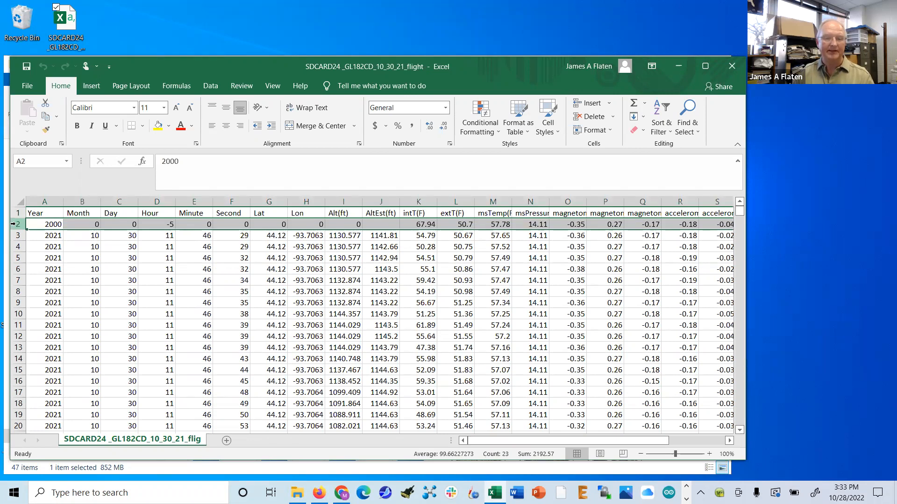
{"action": "left_click", "coordinate": [590, 117]}
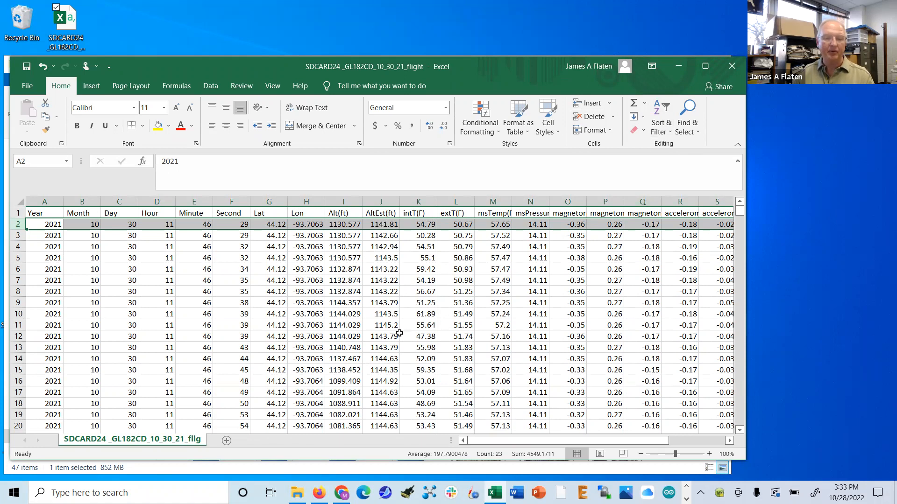
{"action": "left_click", "coordinate": [269, 201]}
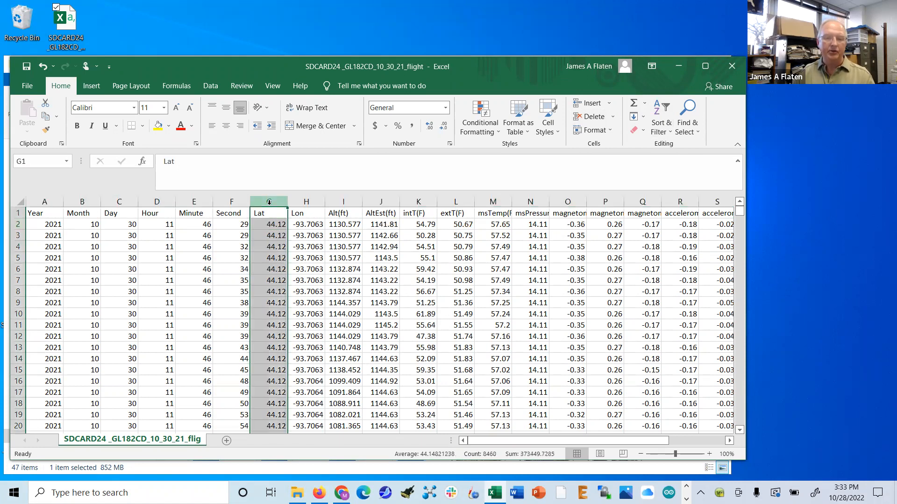
{"action": "left_click", "coordinate": [579, 104]}
{"action": "left_click", "coordinate": [579, 103]}
{"action": "left_click", "coordinate": [580, 103]}
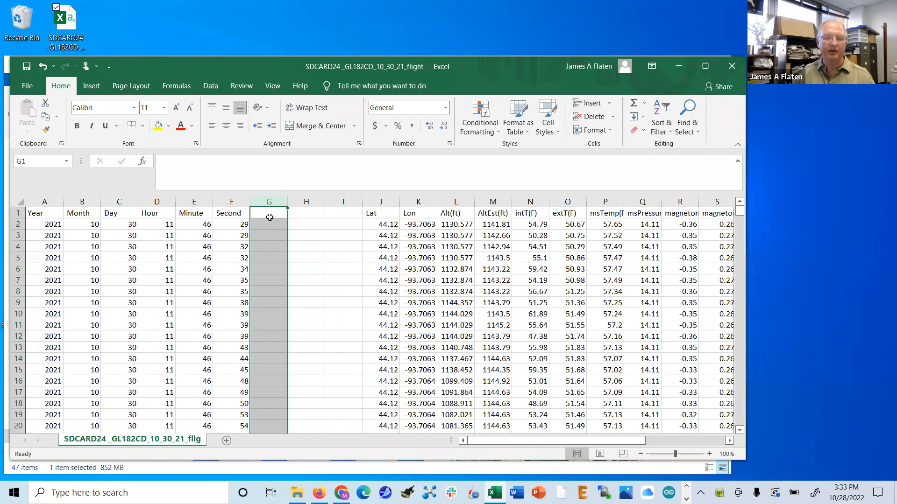
- Enter the header "Time T (sec)" in G1 and widen column G to fit it
{"action": "left_click", "coordinate": [269, 214]}
{"action": "type", "text": "T"}
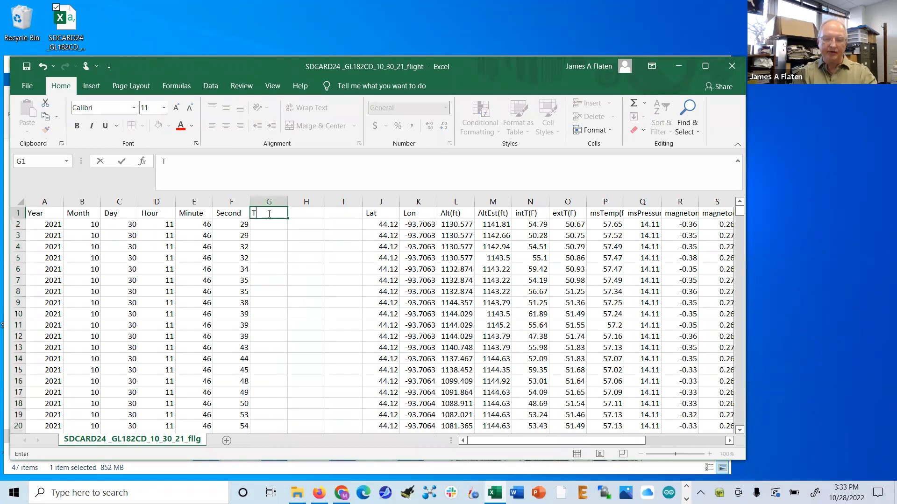
{"action": "type", "text": "ime T (sec)"}
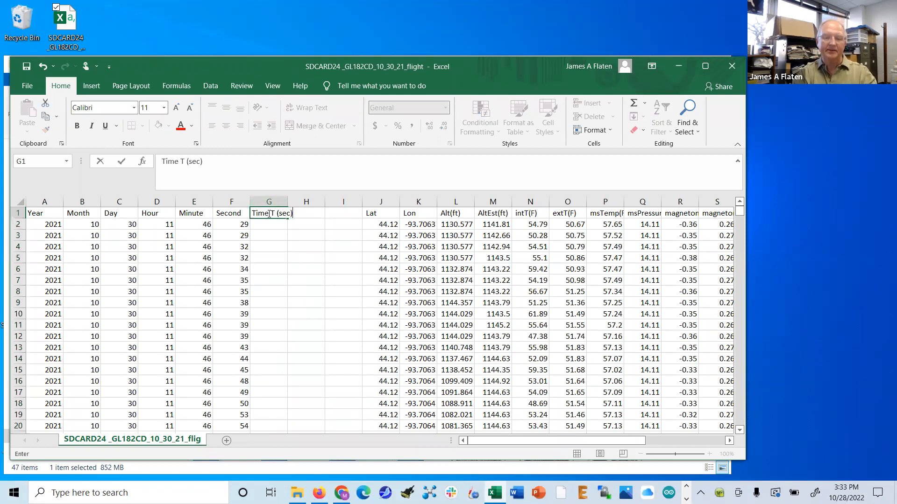
{"action": "key", "text": "Return"}
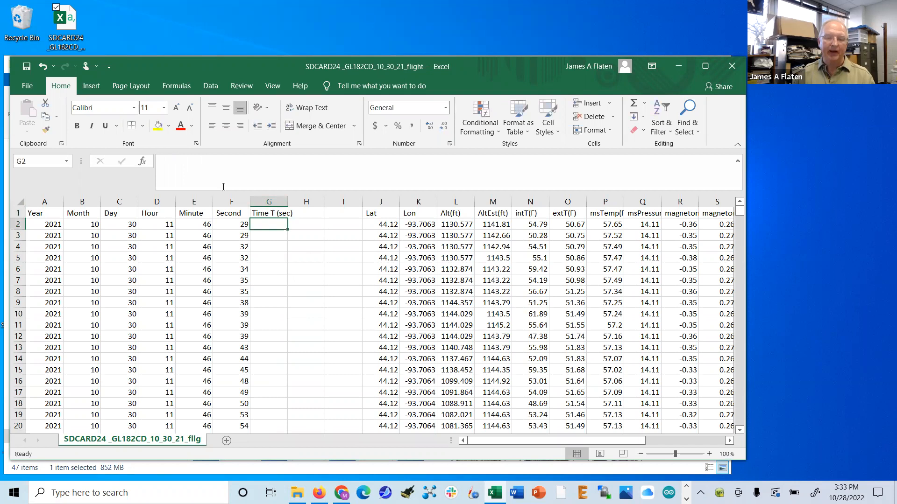
{"action": "left_click_drag", "start_coordinate": [287, 201], "coordinate": [295, 201]}
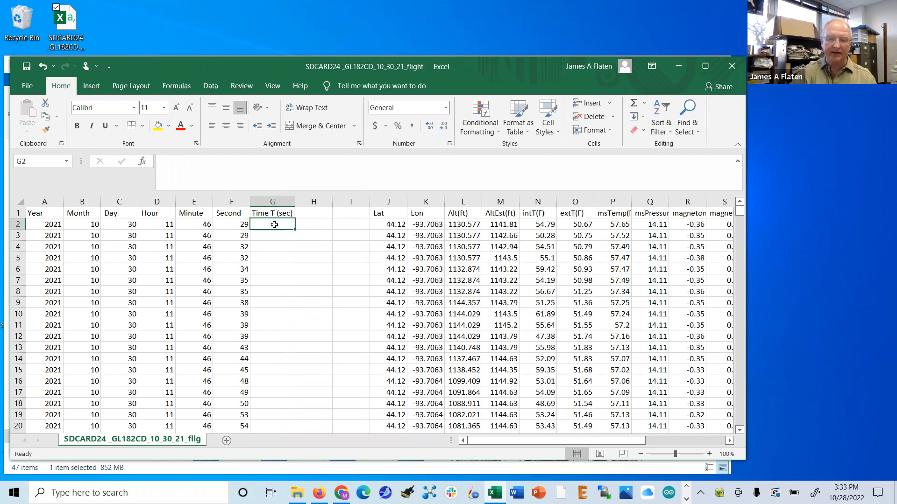
- Enter the formula =D2*60*60+E2*60+F2 in G2 to convert the hour, minute and second into total seconds
{"action": "type", "text": "="}
{"action": "left_click", "coordinate": [156, 222]}
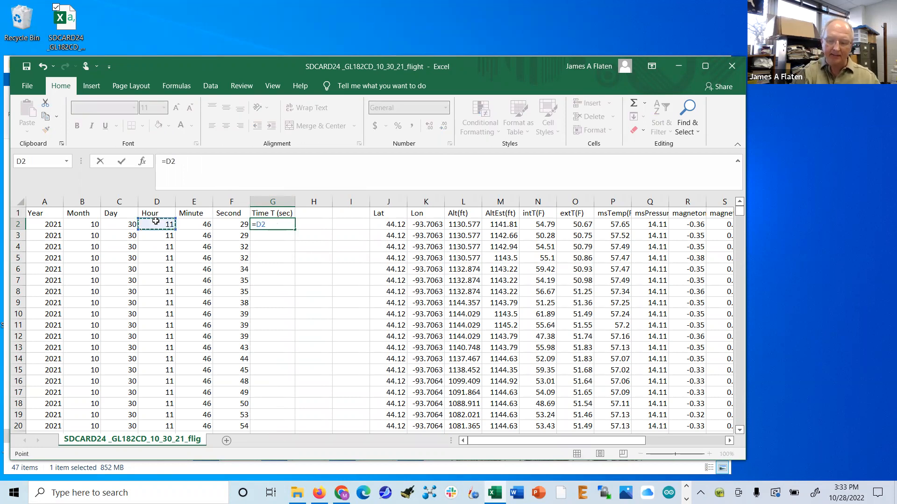
{"action": "type", "text": "*60"}
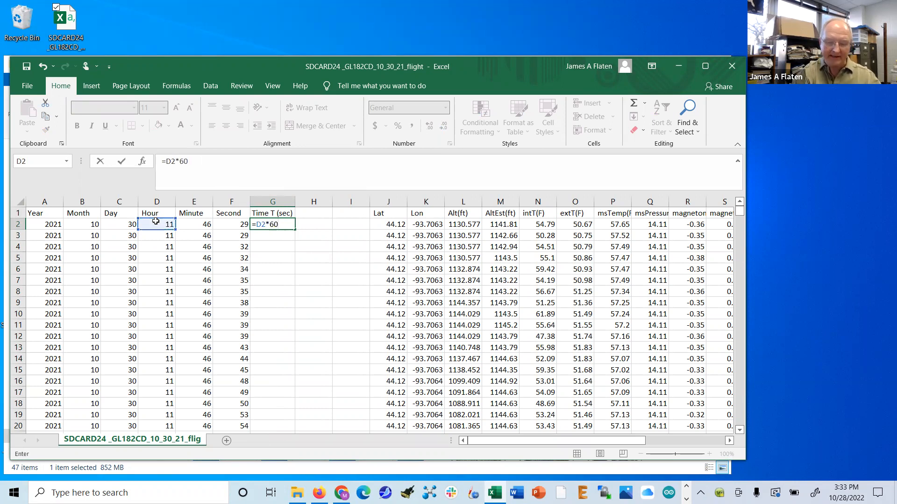
{"action": "type", "text": "*60"}
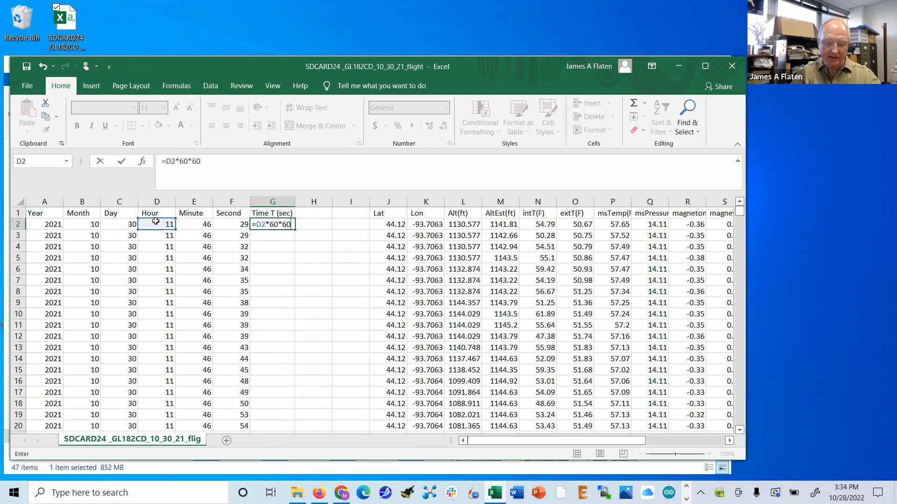
{"action": "type", "text": "+"}
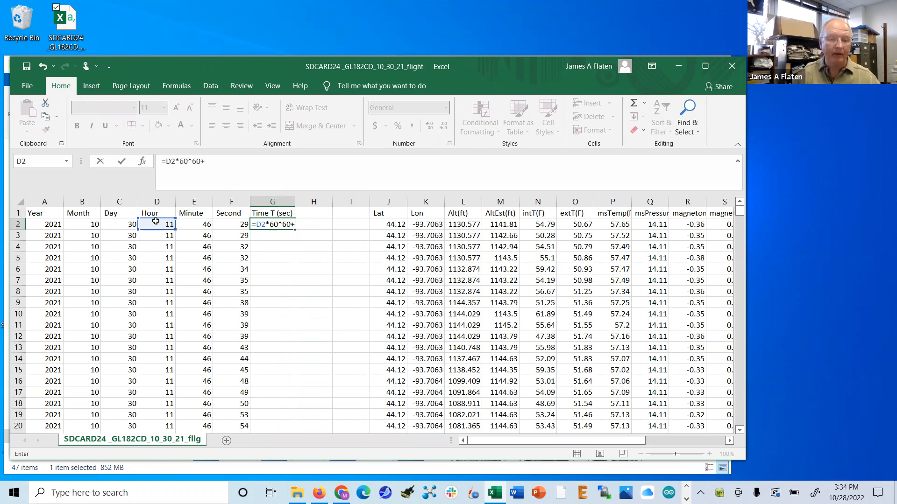
{"action": "left_click", "coordinate": [204, 224]}
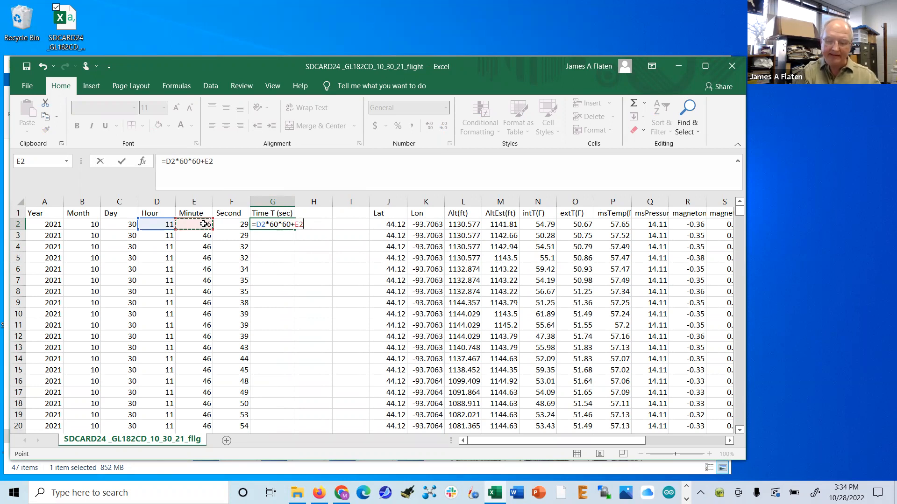
{"action": "type", "text": "*60"}
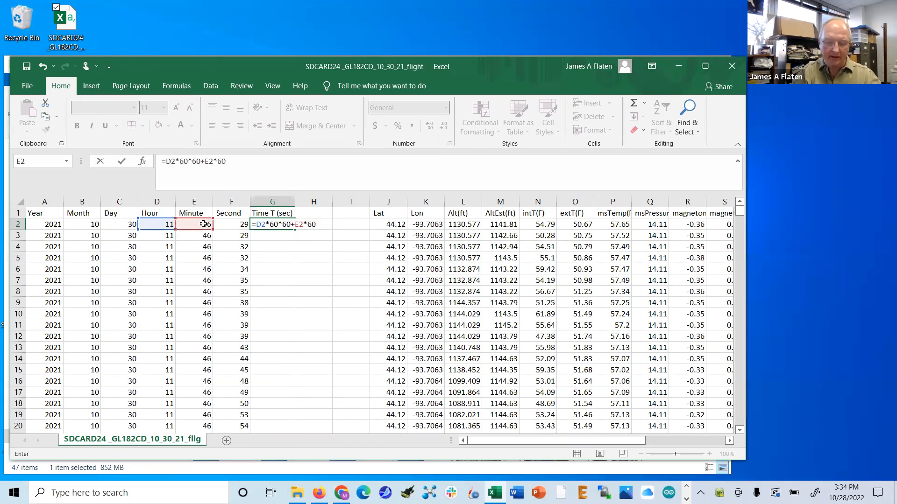
{"action": "type", "text": "+"}
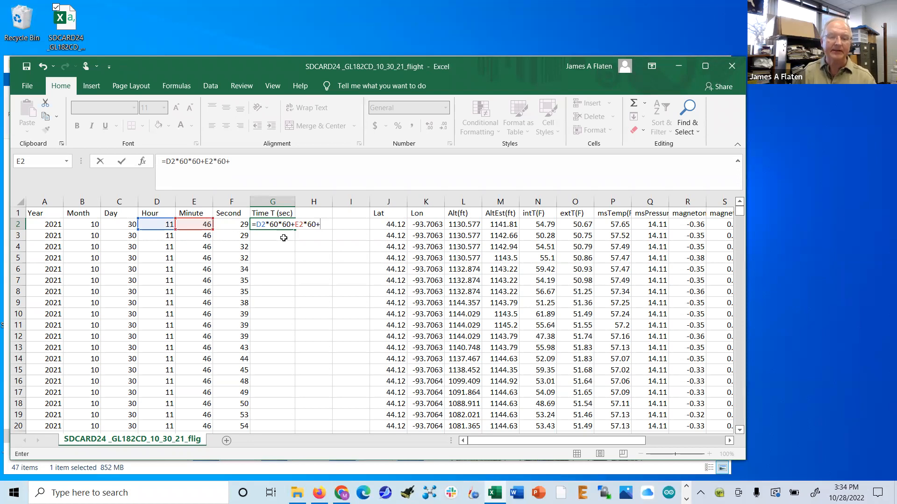
{"action": "left_click", "coordinate": [233, 223]}
{"action": "key", "text": "Return"}
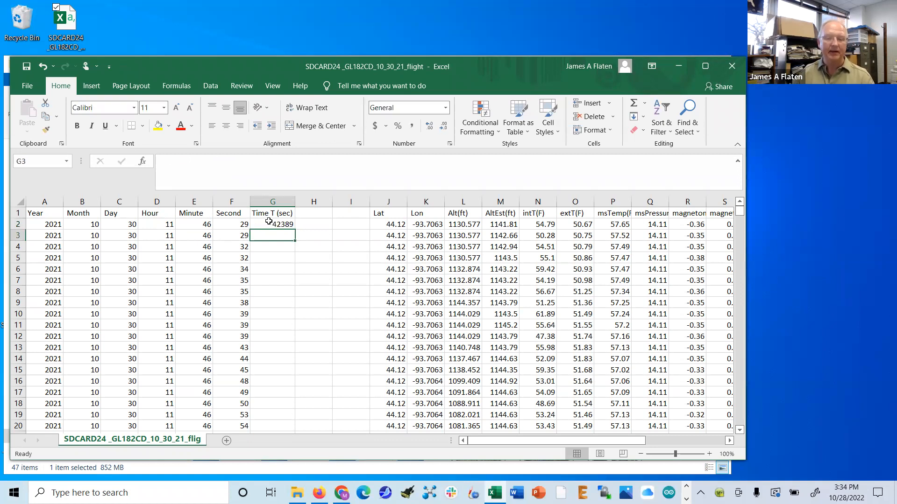
- Append -42389 to the G2 formula so time starts at zero, and fill it down the whole Time T (sec) column
{"action": "left_click", "coordinate": [269, 223]}
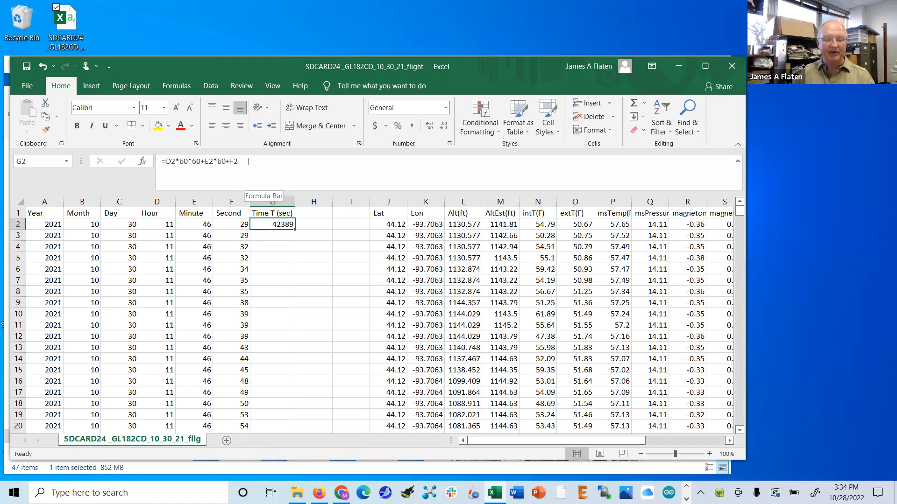
{"action": "left_click", "coordinate": [248, 162]}
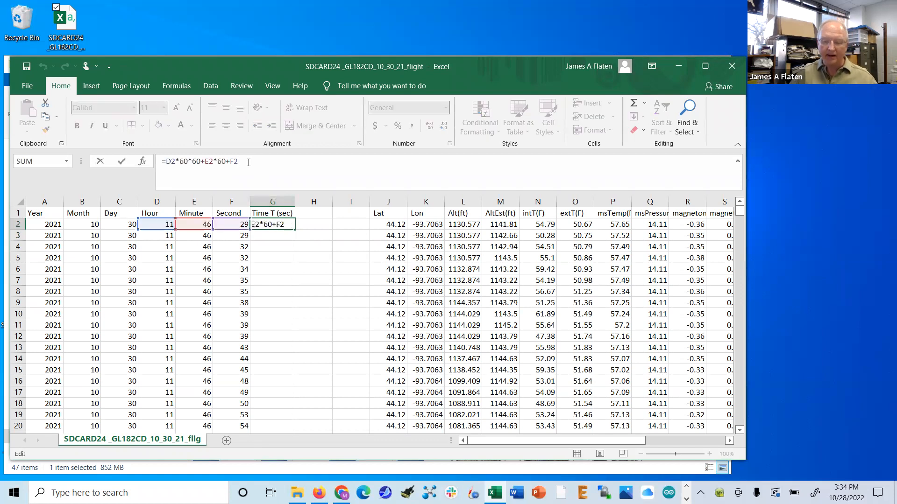
{"action": "type", "text": "-42389"}
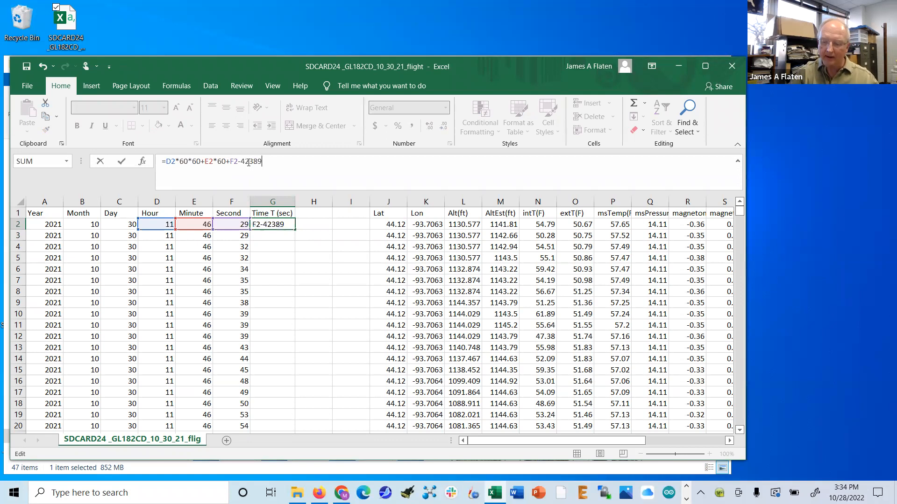
{"action": "key", "text": "Return"}
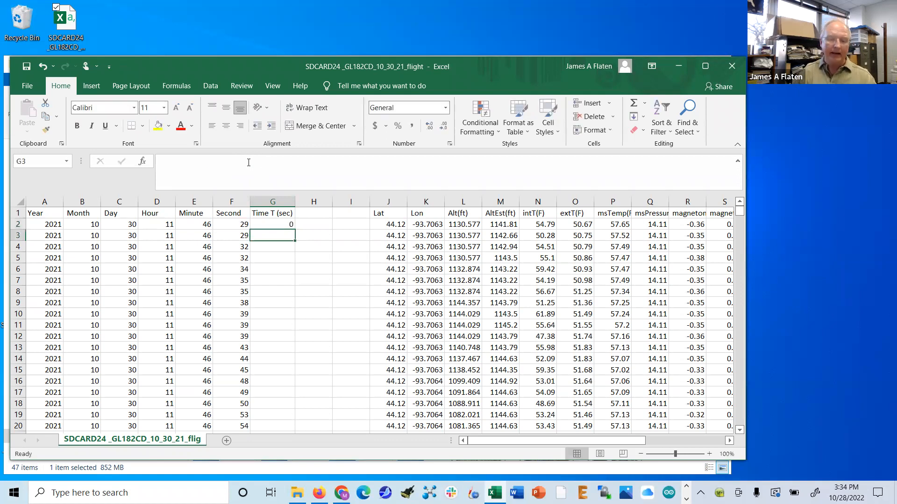
{"action": "left_click", "coordinate": [273, 225]}
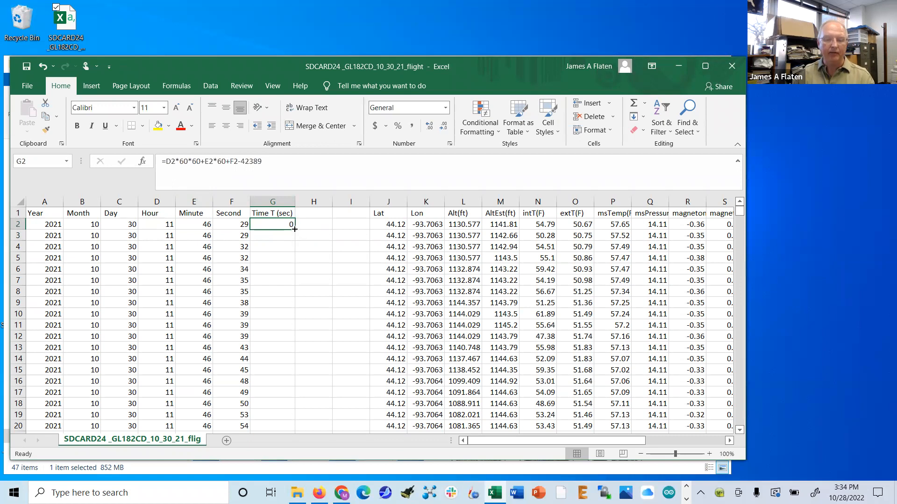
{"action": "double_click", "coordinate": [295, 229]}
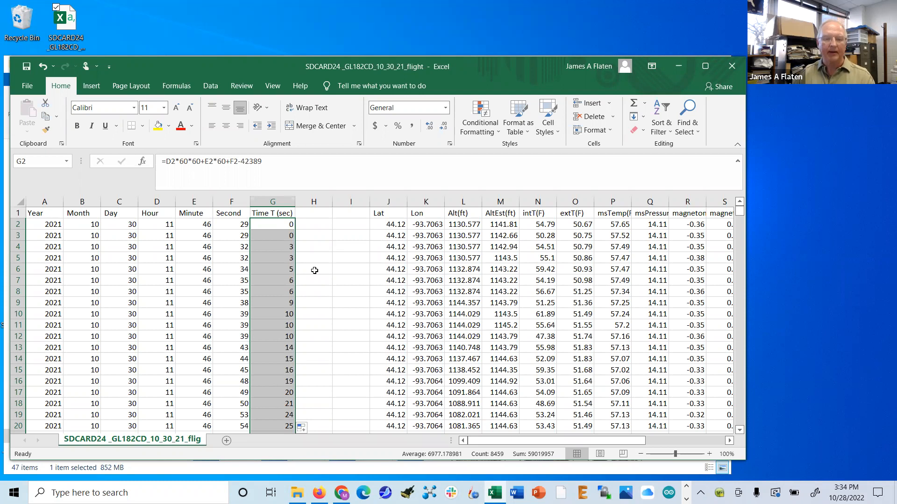
- Enter the header "Time T (min)" in H1 and fit the width of column H to it
{"action": "left_click", "coordinate": [314, 212]}
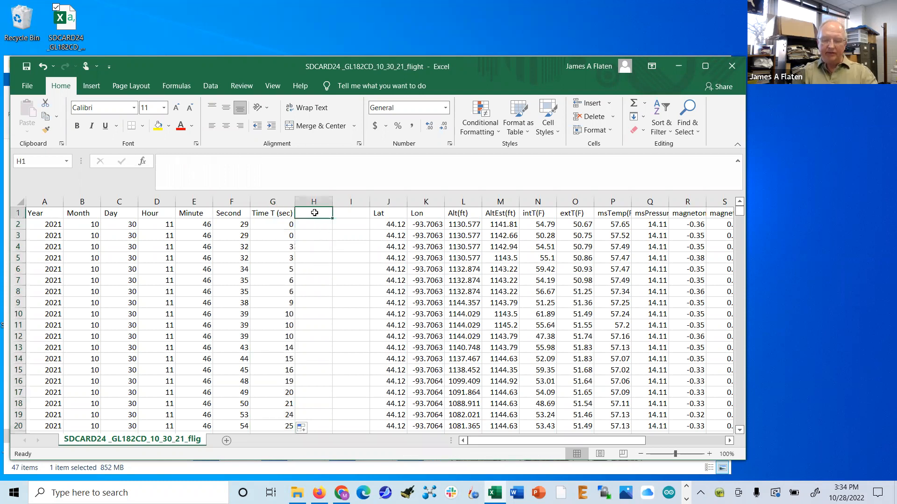
{"action": "type", "text": "Time T (min)"}
{"action": "key", "text": "Return"}
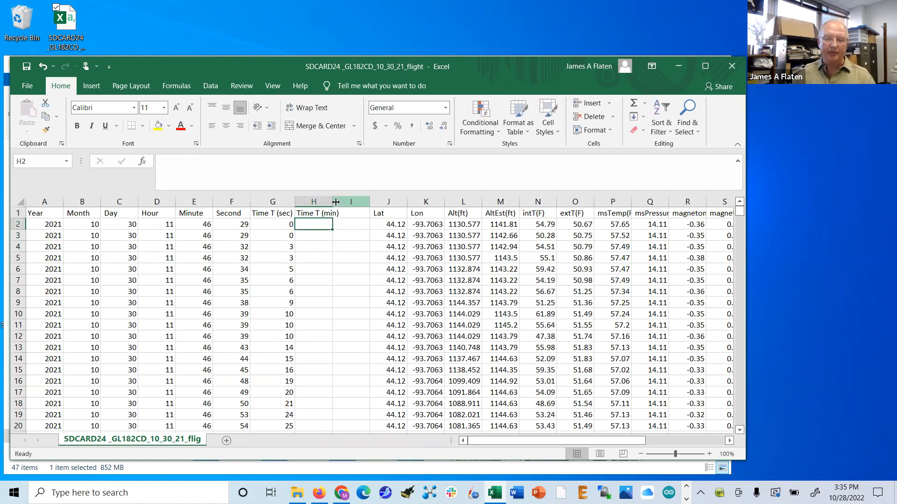
{"action": "double_click", "coordinate": [332, 202]}
- Enter the formula =G2/60 in H2 and fill it down the whole Time T (min) column
{"action": "left_click", "coordinate": [318, 266]}
{"action": "left_click", "coordinate": [327, 223]}
{"action": "type", "text": "="}
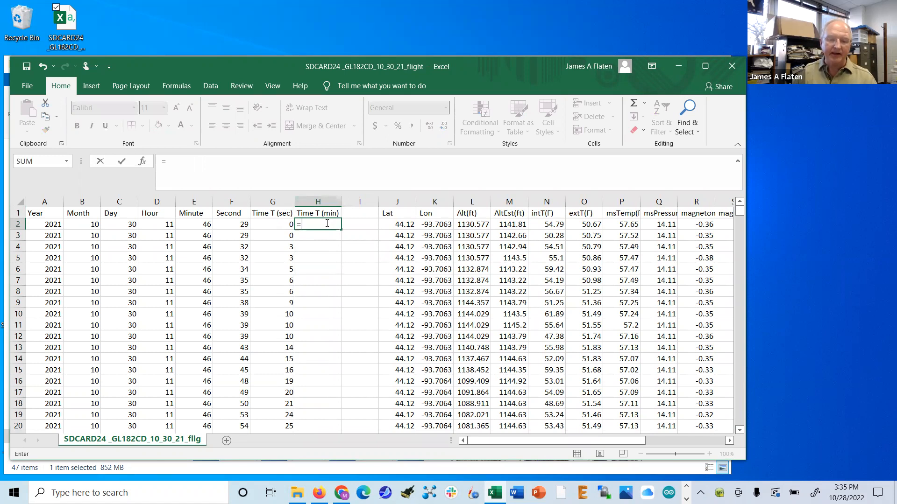
{"action": "left_click", "coordinate": [271, 225]}
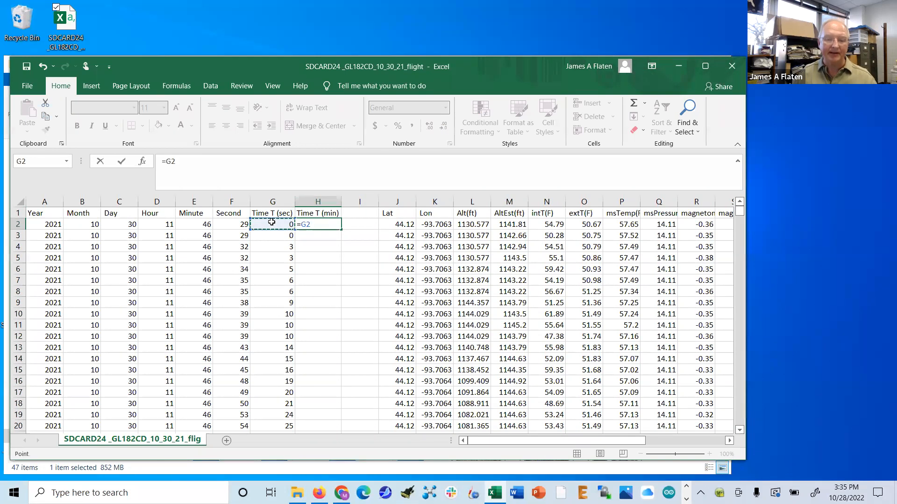
{"action": "type", "text": "/60"}
{"action": "key", "text": "Return"}
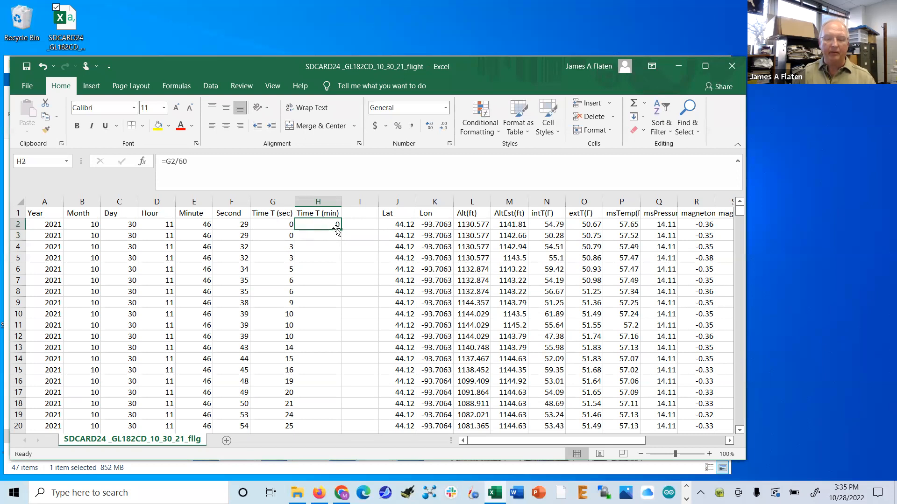
{"action": "double_click", "coordinate": [340, 229]}
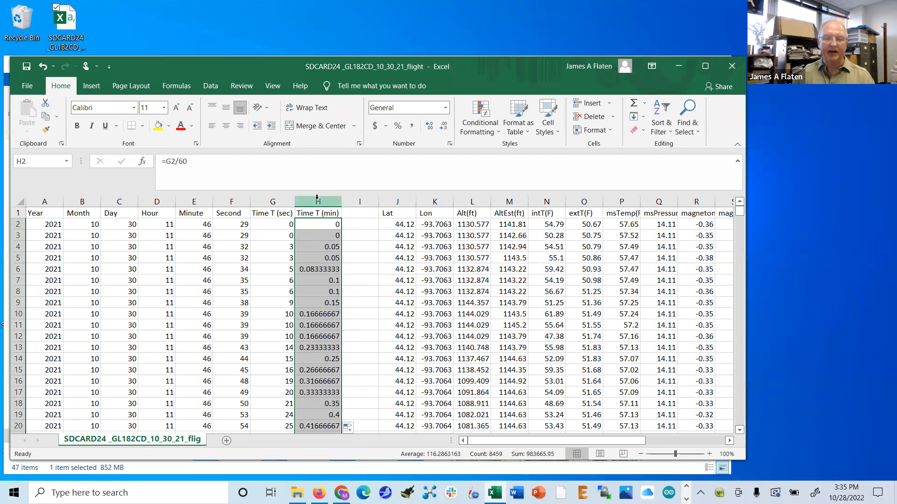
- Format the Time T (min) column as Number with 2 decimal places
{"action": "left_click", "coordinate": [317, 201]}
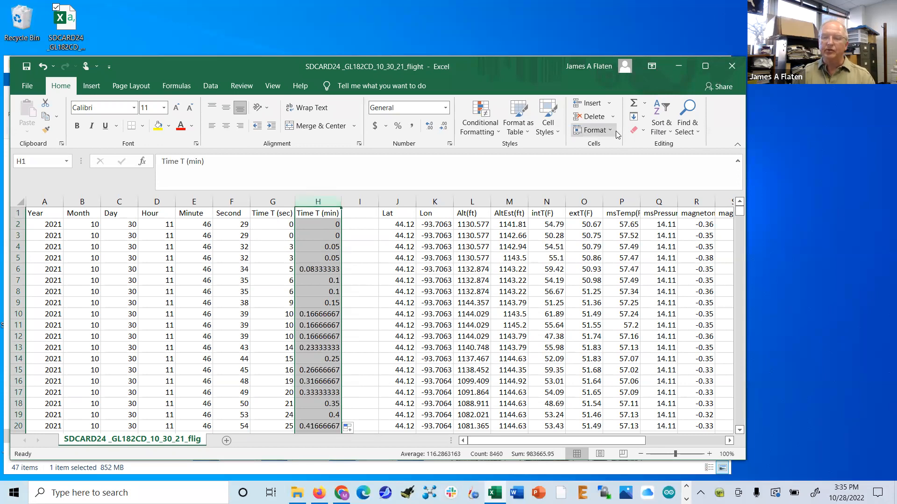
{"action": "left_click", "coordinate": [600, 134]}
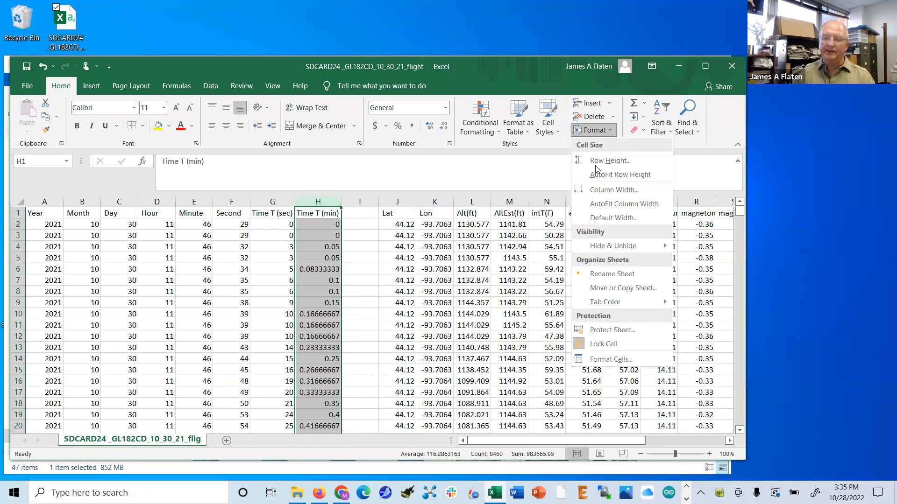
{"action": "left_click", "coordinate": [604, 360]}
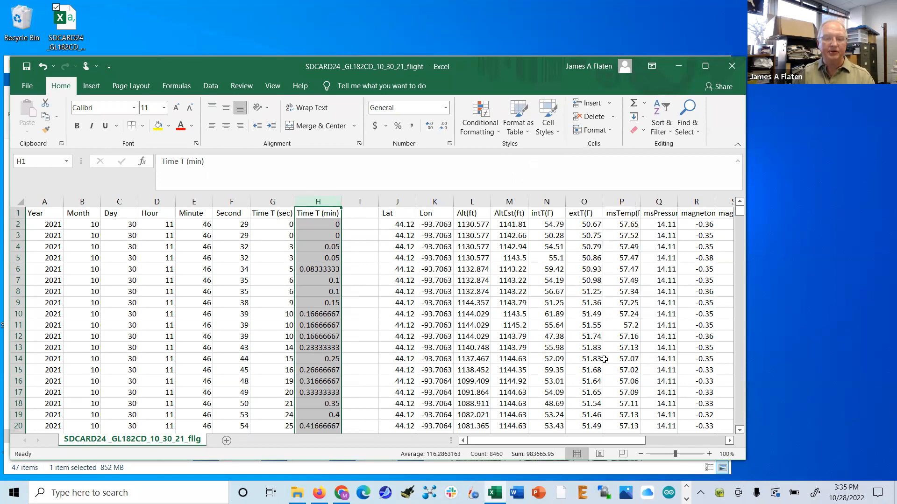
{"action": "left_click", "coordinate": [40, 220]}
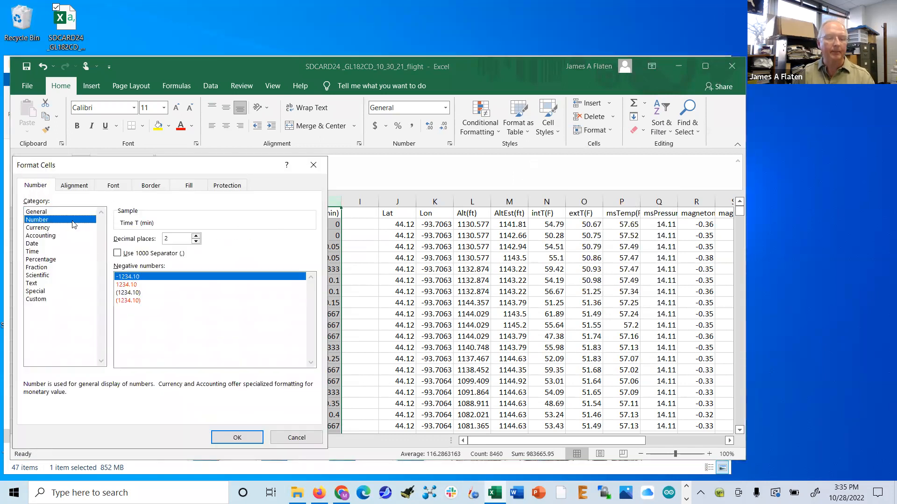
{"action": "left_click", "coordinate": [238, 438]}
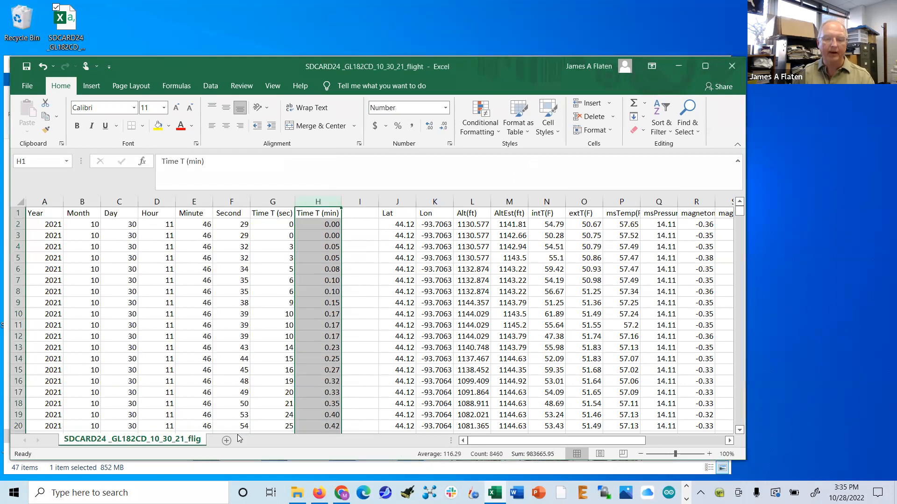
{"action": "left_click", "coordinate": [367, 280]}
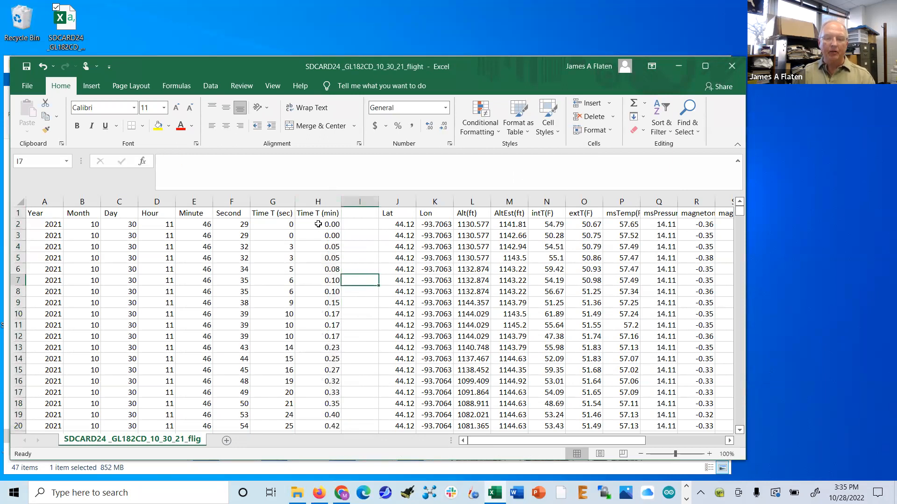
- Insert a markers-only scatter chart from the Time T (min) data in H2:H8460 and the Alt(ft) data in L2:L8460
{"action": "left_click", "coordinate": [318, 225]}
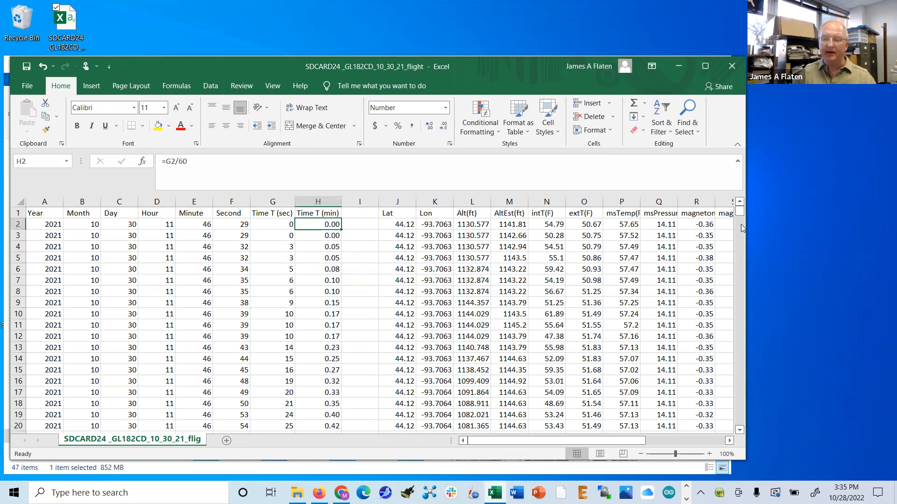
{"action": "left_click_drag", "start_coordinate": [740, 212], "coordinate": [709, 415]}
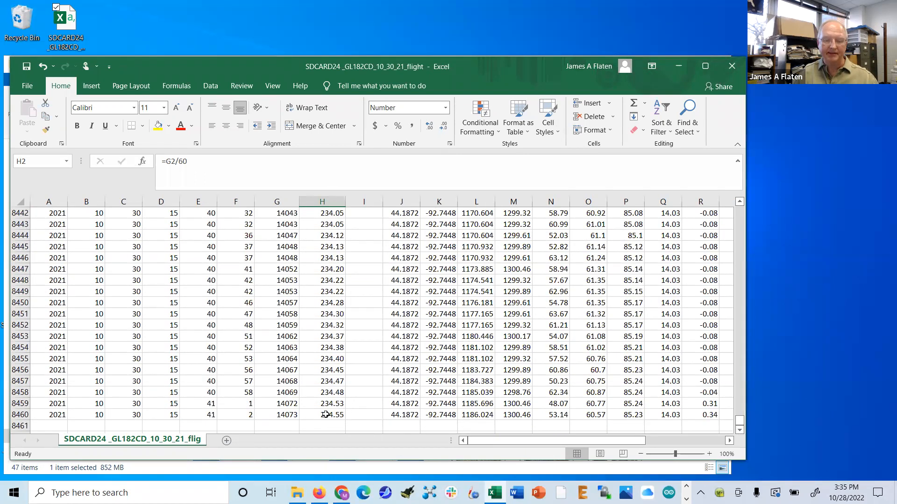
{"action": "left_click", "coordinate": [327, 416], "text": "shift"}
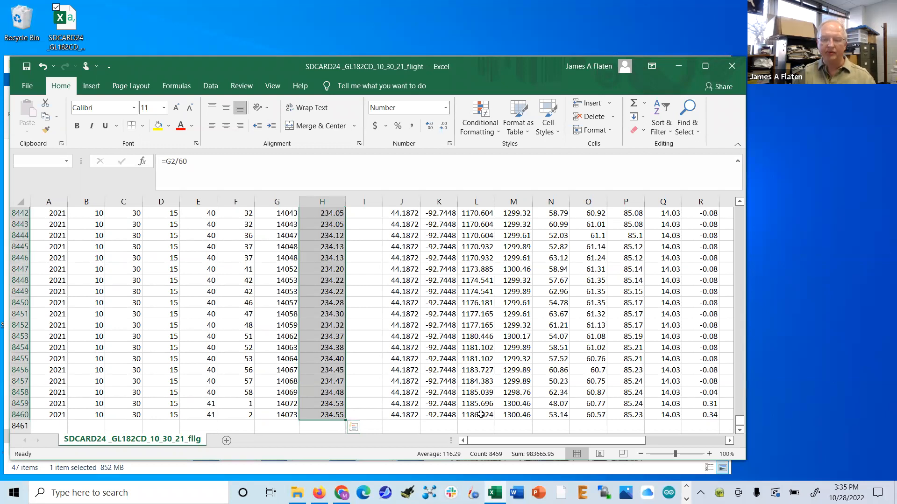
{"action": "left_click", "coordinate": [480, 415], "text": "ctrl"}
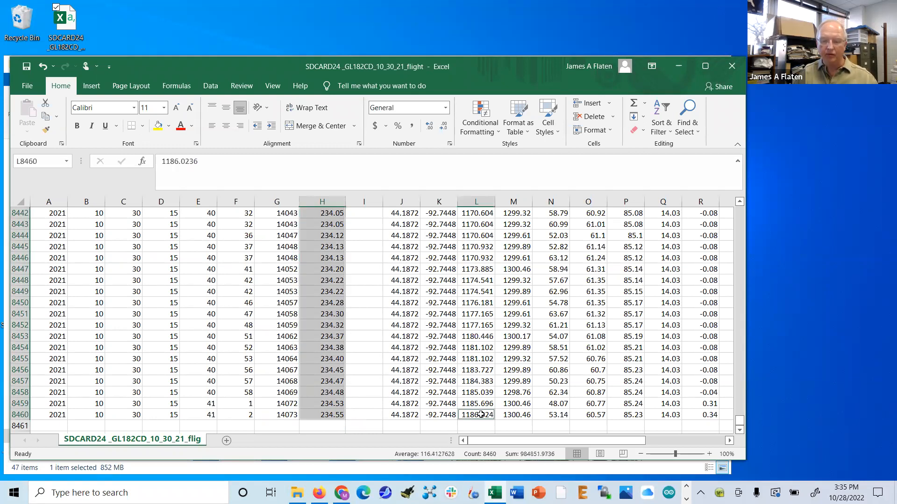
{"action": "left_click_drag", "start_coordinate": [758, 350], "coordinate": [745, 191]}
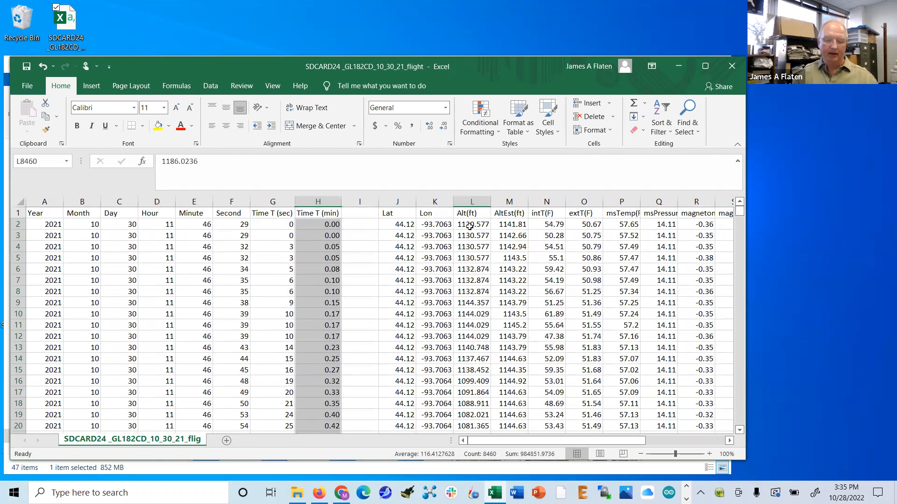
{"action": "left_click", "coordinate": [473, 226], "text": "ctrl+shift"}
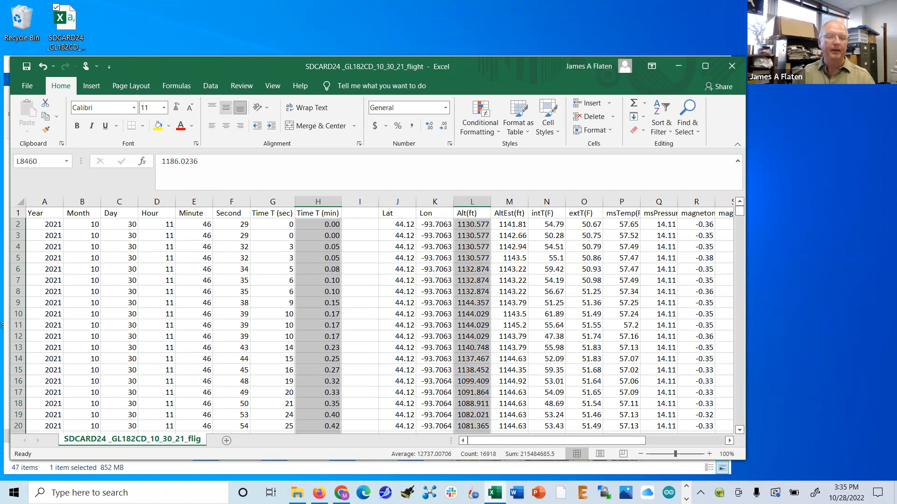
{"action": "left_click", "coordinate": [92, 86]}
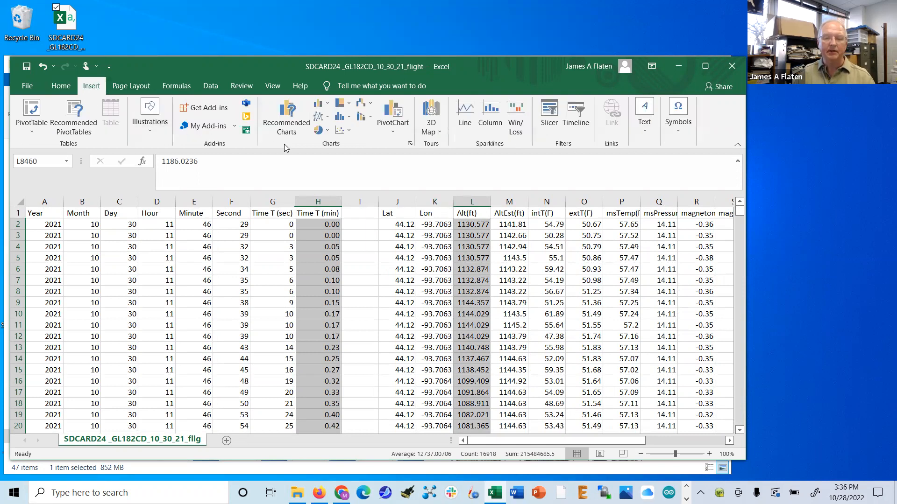
{"action": "left_click", "coordinate": [346, 133]}
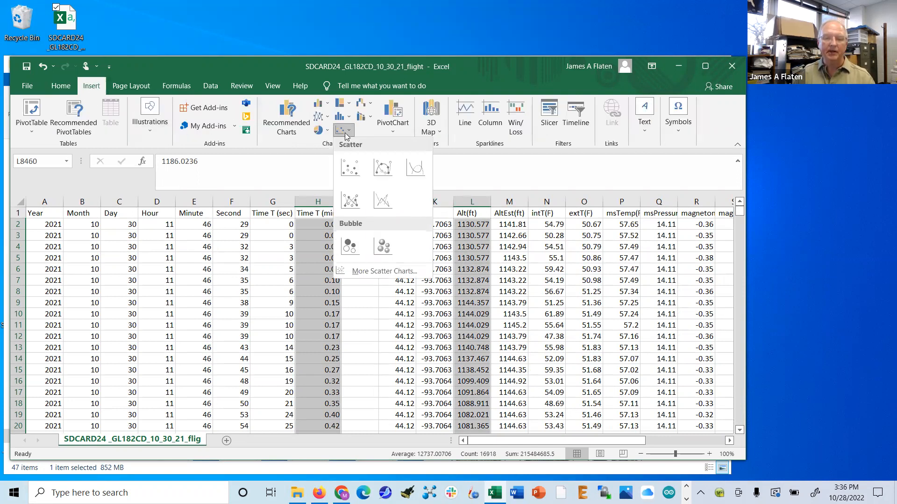
{"action": "left_click", "coordinate": [349, 166]}
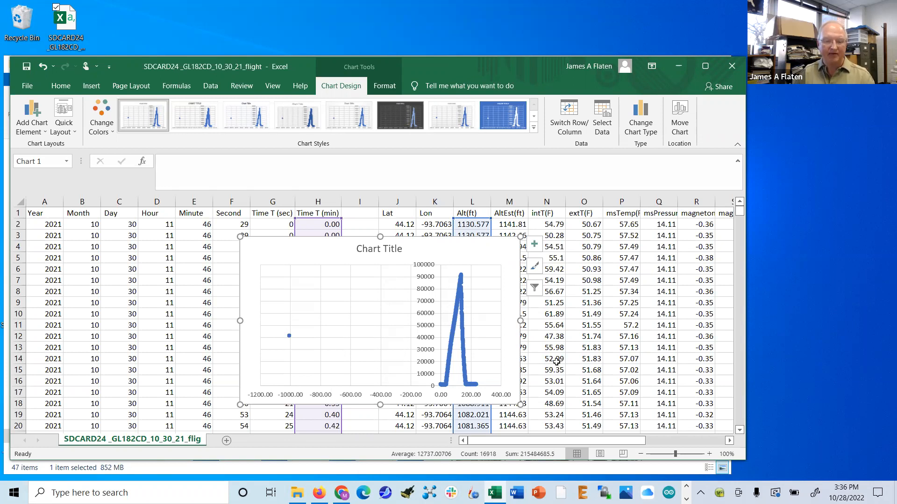
- Move the chart over columns A to H just below the header row, and widen the workbook window
{"action": "left_click_drag", "start_coordinate": [482, 250], "coordinate": [264, 224]}
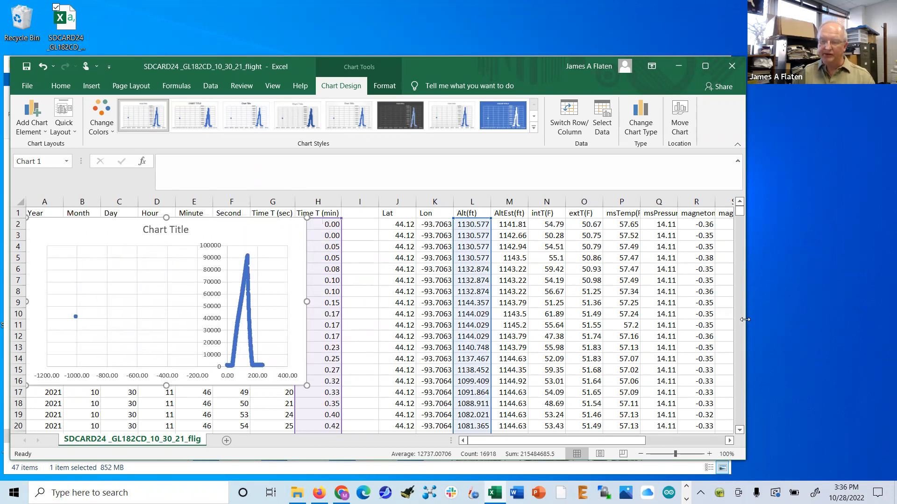
{"action": "left_click_drag", "start_coordinate": [744, 320], "coordinate": [843, 320]}
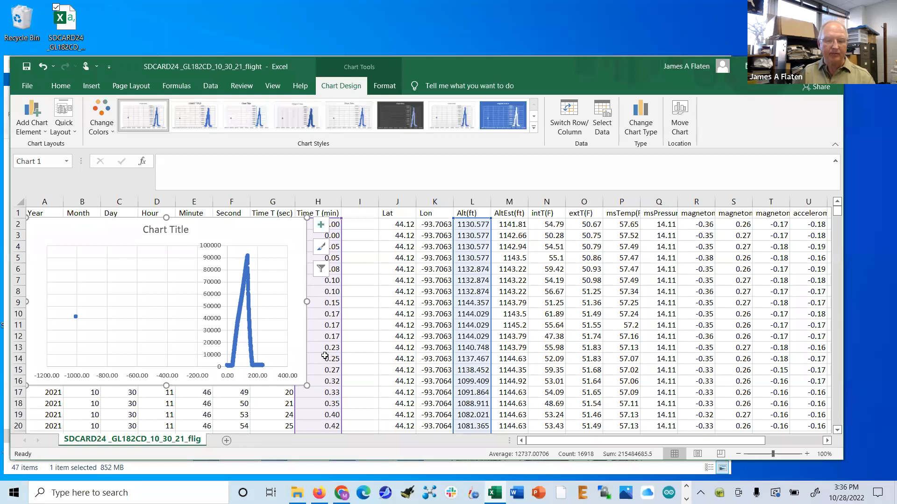
- Examine the Time T (min) column down the flight data for the out-of-place negative time plotted in the chart
{"action": "left_click", "coordinate": [324, 357]}
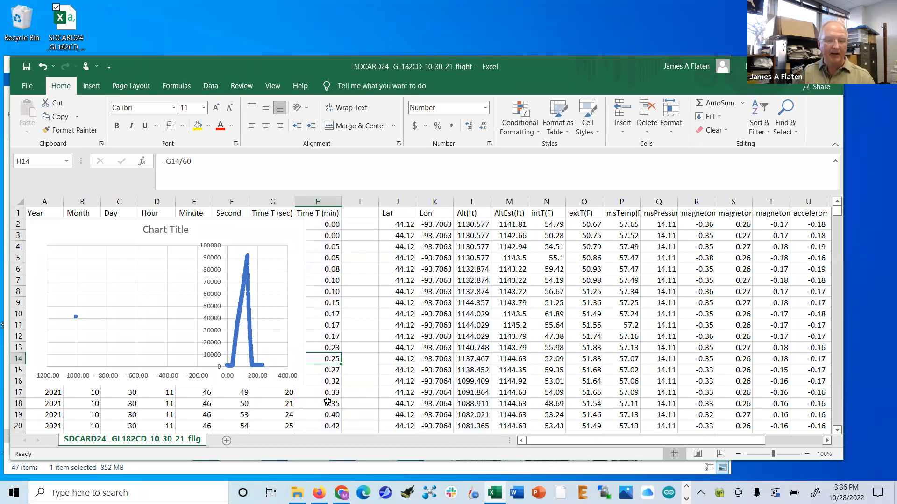
{"action": "key", "text": "Down"}
{"action": "key", "text": "Down"}
{"action": "key", "text": "Down"}
{"action": "key", "text": "Down"}
{"action": "key", "text": "Down"}
{"action": "key", "text": "Down"}
{"action": "key", "text": "Down"}
{"action": "key", "text": "Down"}
{"action": "key", "text": "Down"}
{"action": "key", "text": "Down"}
{"action": "key", "text": "Down"}
{"action": "key", "text": "Down"}
{"action": "key", "text": "Down"}
{"action": "key", "text": "Down"}
{"action": "key", "text": "Down"}
{"action": "key", "text": "Down"}
{"action": "key", "text": "Down"}
{"action": "key", "text": "Down"}
{"action": "key", "text": "Down"}
{"action": "key", "text": "Down"}
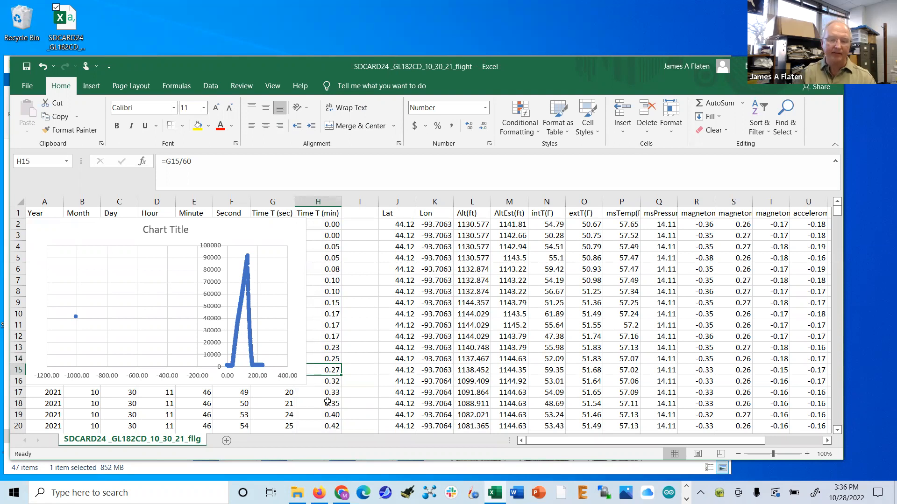
{"action": "key", "text": "Down"}
{"action": "key", "text": "Down"}
{"action": "key", "text": "Down"}
{"action": "key", "text": "Down"}
{"action": "key", "text": "Down"}
{"action": "key", "text": "Down"}
{"action": "key", "text": "Down"}
{"action": "key", "text": "Down"}
{"action": "key", "text": "Down"}
{"action": "key", "text": "Down"}
{"action": "key", "text": "Down"}
{"action": "key", "text": "Down"}
{"action": "key", "text": "Down"}
{"action": "key", "text": "Down"}
{"action": "key", "text": "Down"}
{"action": "key", "text": "Down"}
{"action": "key", "text": "Down"}
{"action": "key", "text": "Down"}
{"action": "key", "text": "Down"}
{"action": "key", "text": "Down"}
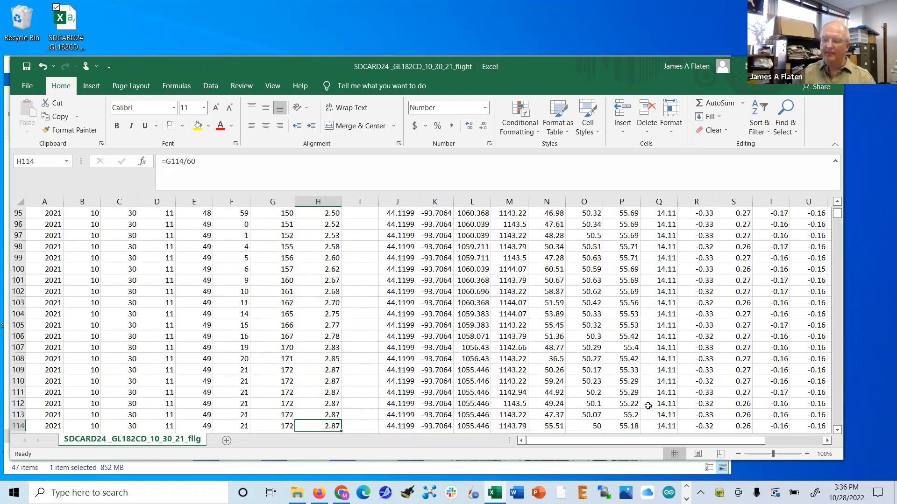
{"action": "left_click", "coordinate": [838, 400]}
{"action": "left_click", "coordinate": [839, 401]}
{"action": "left_click", "coordinate": [839, 400]}
{"action": "left_click", "coordinate": [838, 400]}
{"action": "left_click", "coordinate": [839, 401]}
{"action": "left_click", "coordinate": [838, 400]}
{"action": "left_click", "coordinate": [839, 400]}
{"action": "left_click", "coordinate": [839, 401]}
{"action": "left_click", "coordinate": [838, 401]}
{"action": "left_click", "coordinate": [838, 400]}
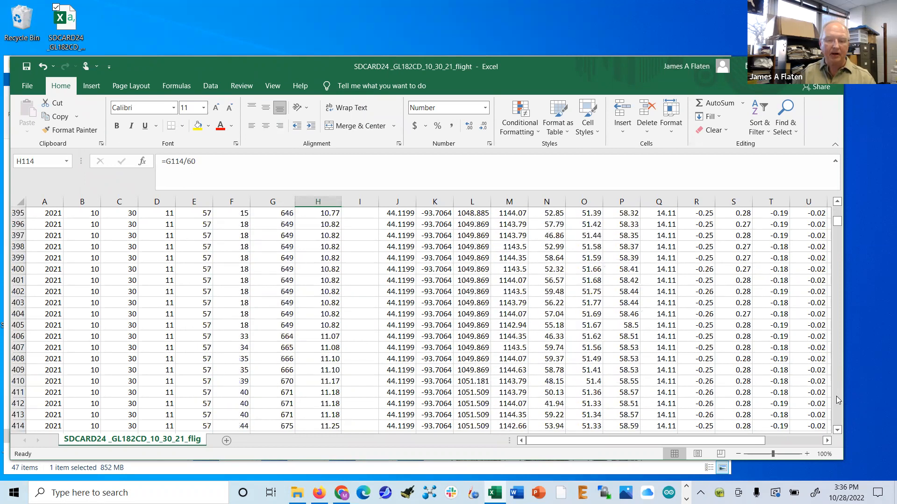
{"action": "left_click", "coordinate": [838, 400]}
{"action": "left_click", "coordinate": [838, 400]}
{"action": "left_click", "coordinate": [838, 400]}
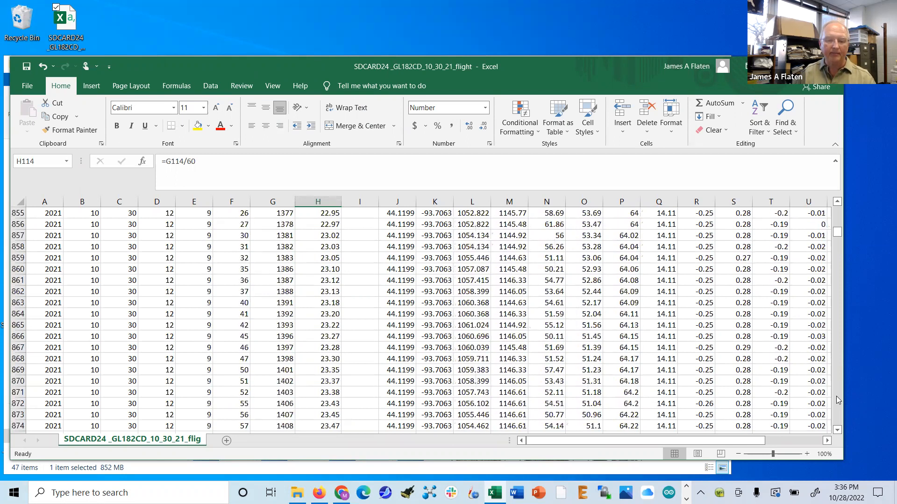
{"action": "left_click", "coordinate": [838, 401]}
{"action": "left_click", "coordinate": [839, 401]}
{"action": "left_click", "coordinate": [839, 400]}
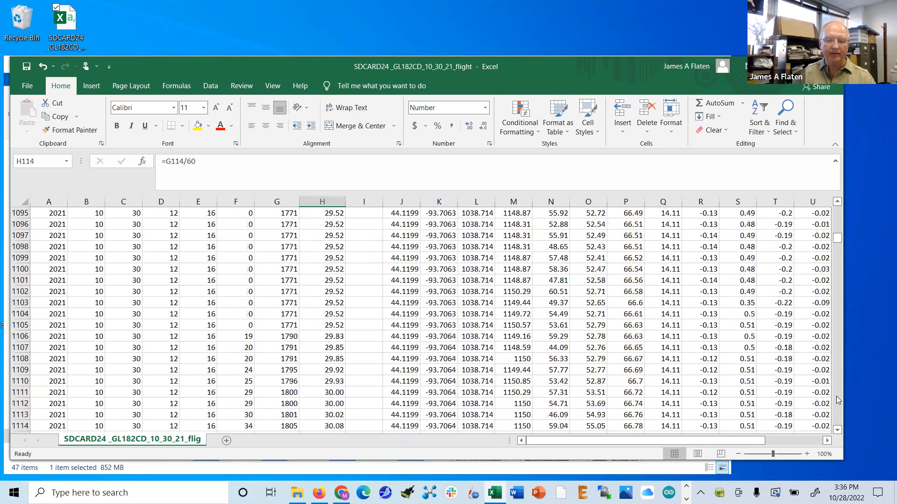
{"action": "left_click", "coordinate": [839, 400]}
{"action": "left_click", "coordinate": [839, 400]}
{"action": "left_click", "coordinate": [838, 400]}
{"action": "left_click", "coordinate": [838, 401]}
{"action": "left_click", "coordinate": [839, 401]}
{"action": "left_click", "coordinate": [838, 400]}
{"action": "left_click", "coordinate": [839, 400]}
{"action": "left_click", "coordinate": [839, 400]}
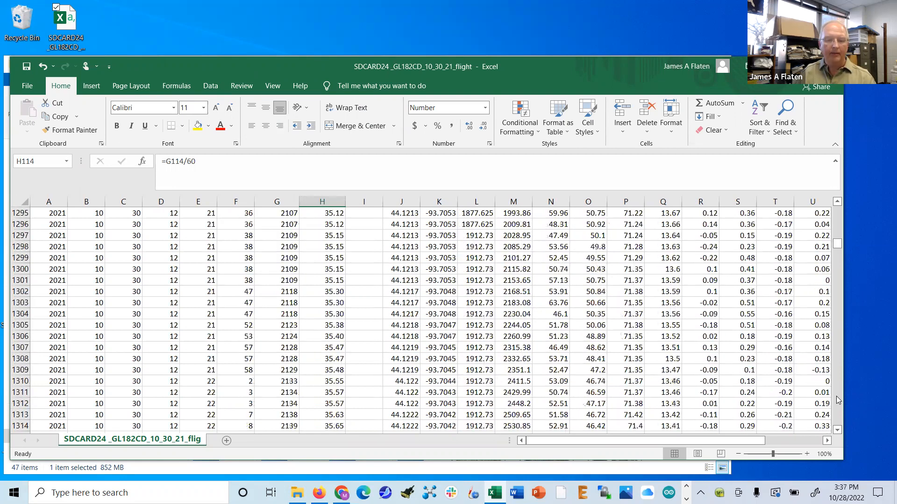
{"action": "left_click", "coordinate": [838, 401]}
{"action": "left_click", "coordinate": [839, 401]}
{"action": "left_click", "coordinate": [839, 401]}
{"action": "left_click", "coordinate": [838, 400]}
{"action": "left_click", "coordinate": [838, 400]}
{"action": "left_click", "coordinate": [839, 400]}
{"action": "left_click", "coordinate": [839, 400]}
{"action": "left_click", "coordinate": [839, 400]}
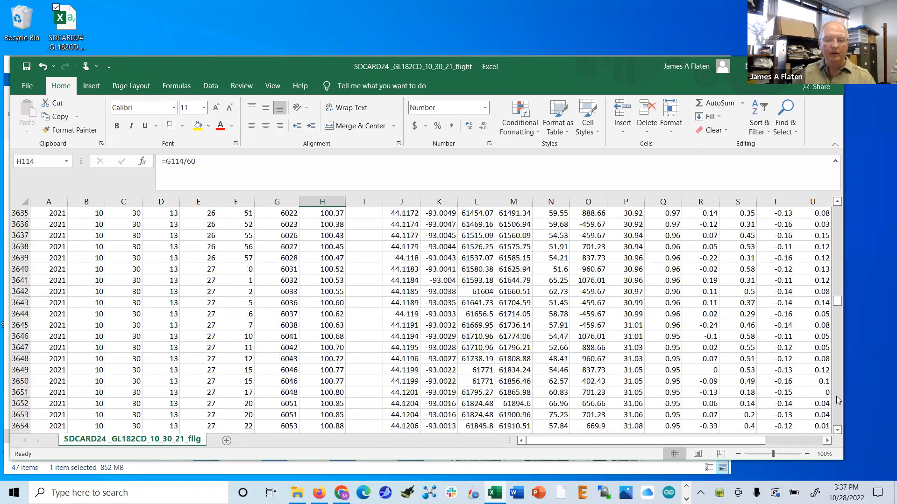
{"action": "left_click_drag", "start_coordinate": [838, 400], "coordinate": [839, 401]}
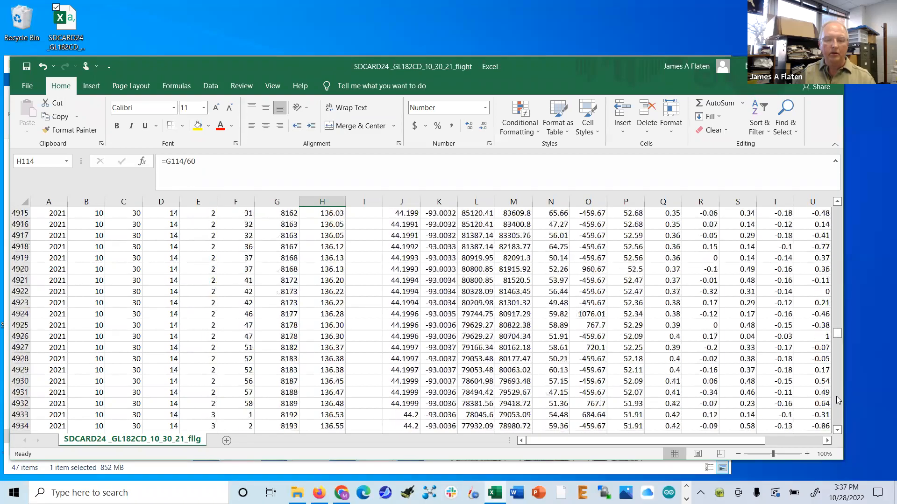
{"action": "left_click_drag", "start_coordinate": [838, 401], "coordinate": [839, 400]}
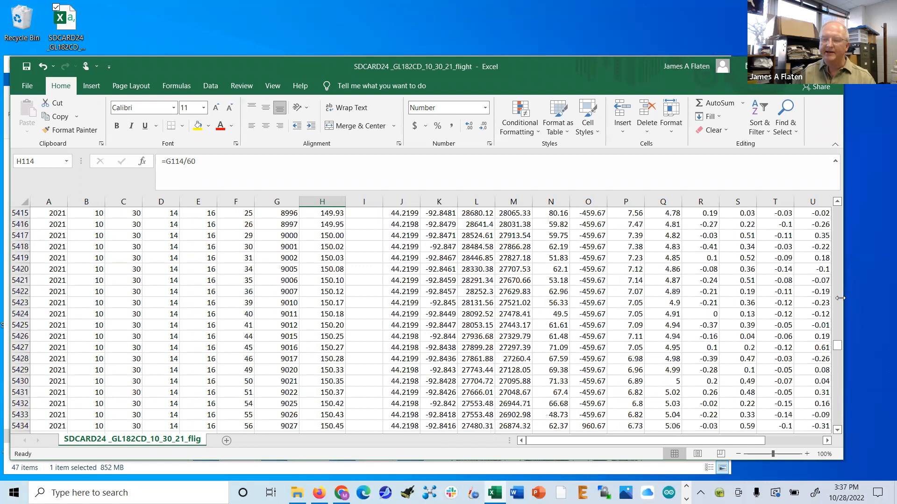
{"action": "left_click", "coordinate": [839, 267]}
{"action": "left_click_drag", "start_coordinate": [839, 268], "coordinate": [840, 268]}
{"action": "left_click", "coordinate": [835, 373]}
- Highlight the erroneous negative Time T (min) values in H5241:H5245 with yellow fill
{"action": "left_click", "coordinate": [321, 279]}
{"action": "left_click_drag", "start_coordinate": [322, 291], "coordinate": [321, 325]}
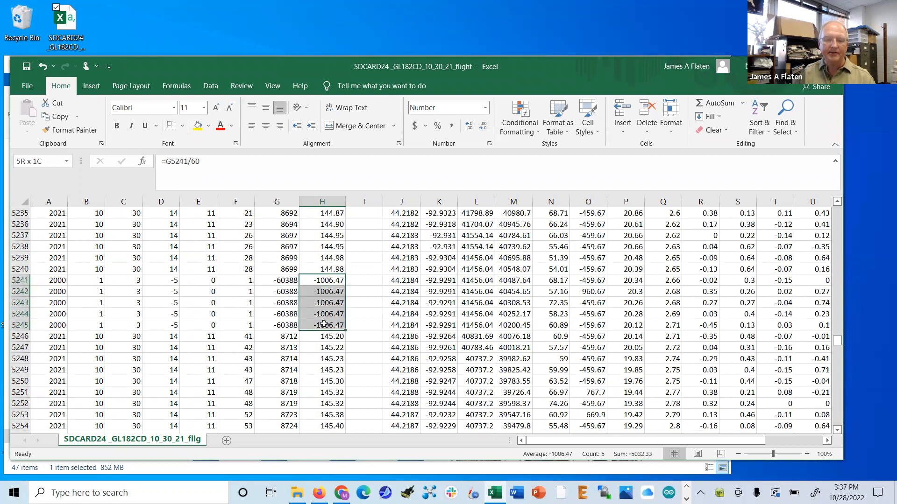
{"action": "left_click", "coordinate": [198, 125]}
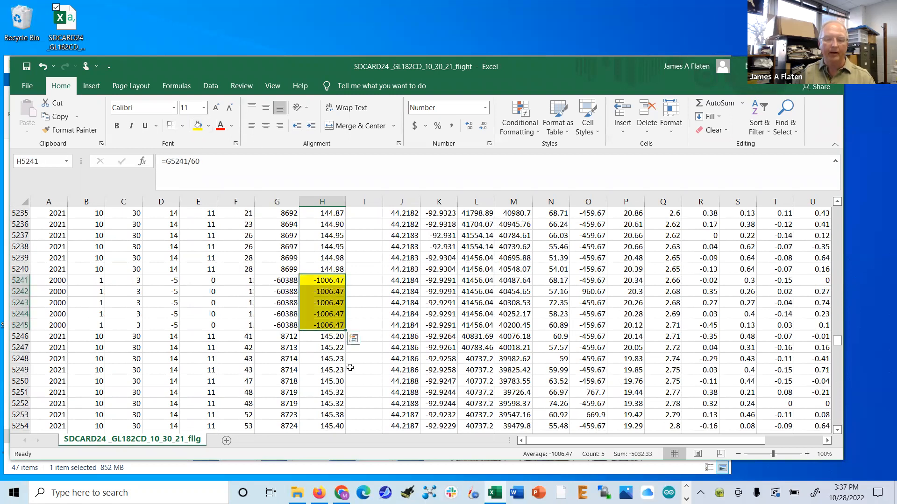
{"action": "left_click", "coordinate": [351, 369]}
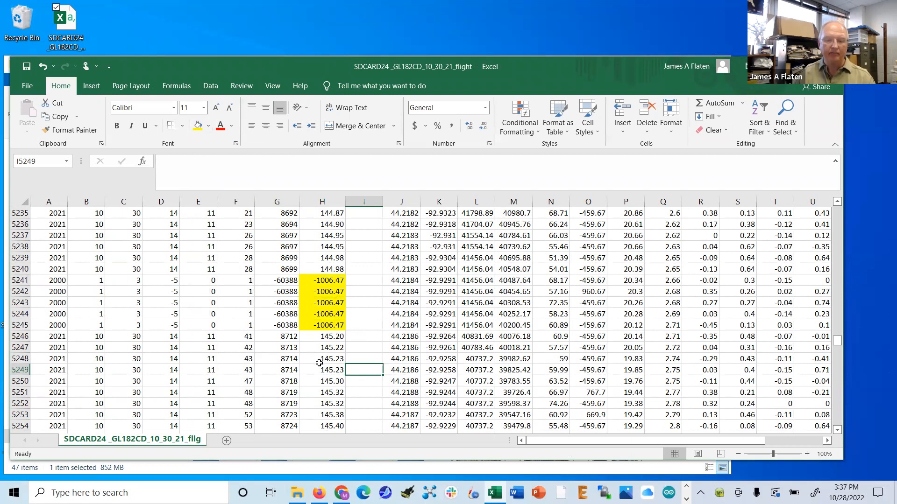
- Delete the erroneous rows 5241 to 5245 from the flight data and return to the chart at the start of the sheet
{"action": "left_click_drag", "start_coordinate": [20, 281], "coordinate": [22, 326]}
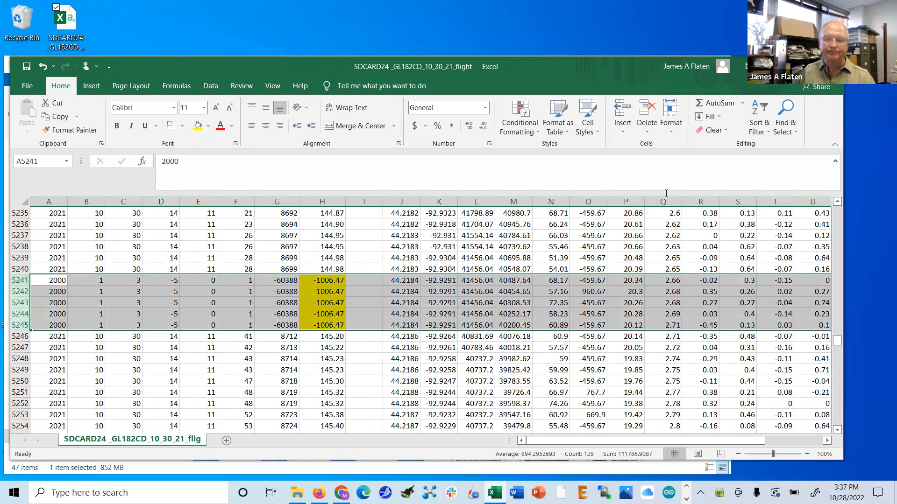
{"action": "left_click", "coordinate": [646, 112]}
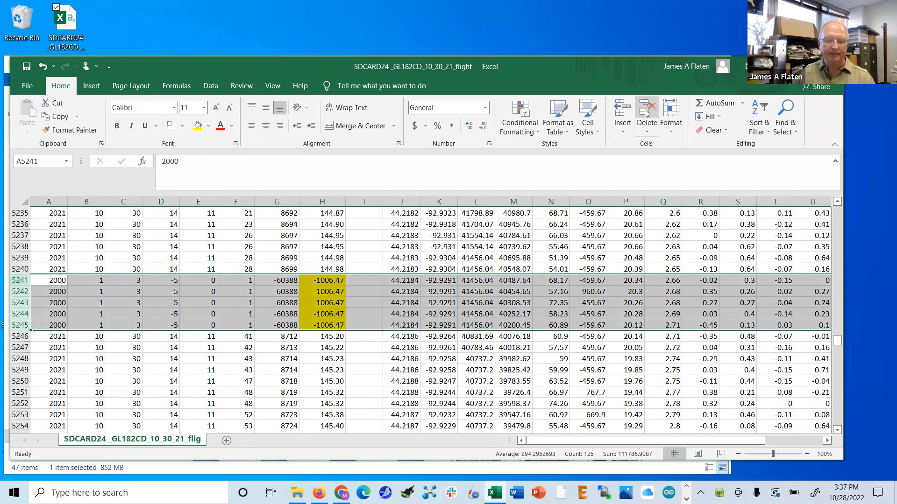
{"action": "left_click_drag", "start_coordinate": [836, 340], "coordinate": [839, 205]}
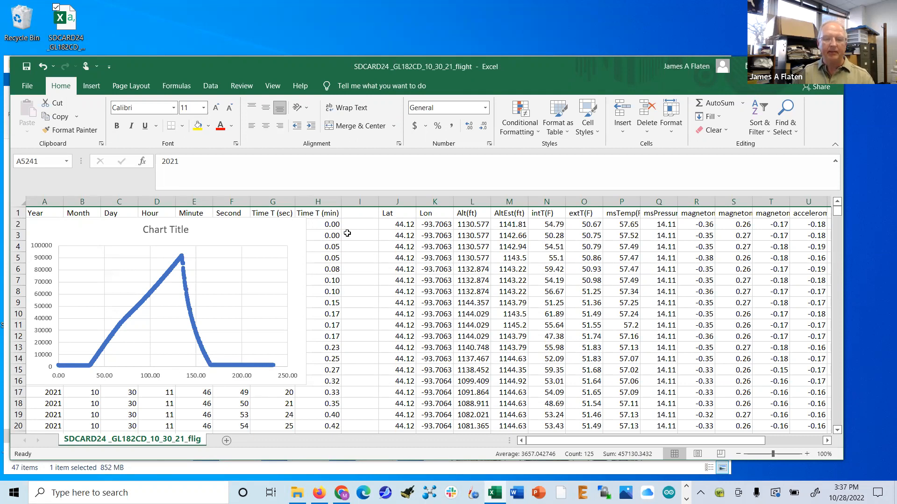
- Enter the header Time t (min) in I1 and widen column I to fit it
{"action": "left_click", "coordinate": [359, 214]}
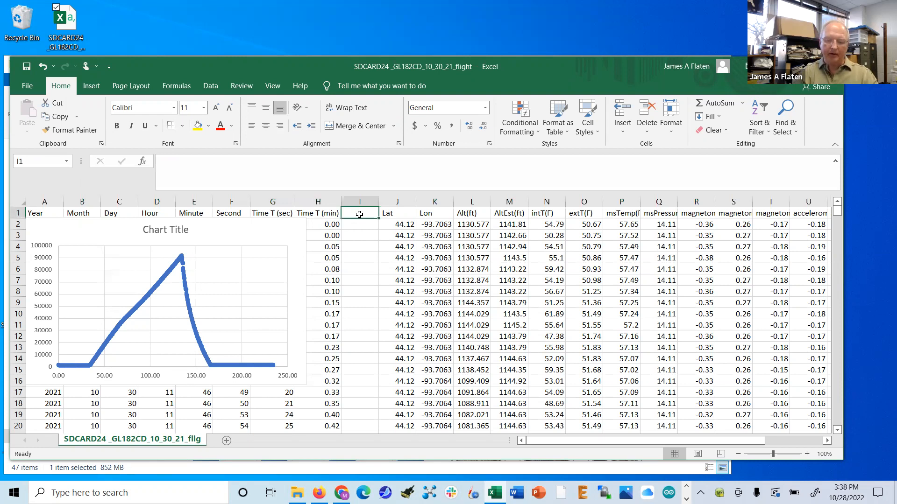
{"action": "type", "text": "Time t (min)"}
{"action": "key", "text": "Return"}
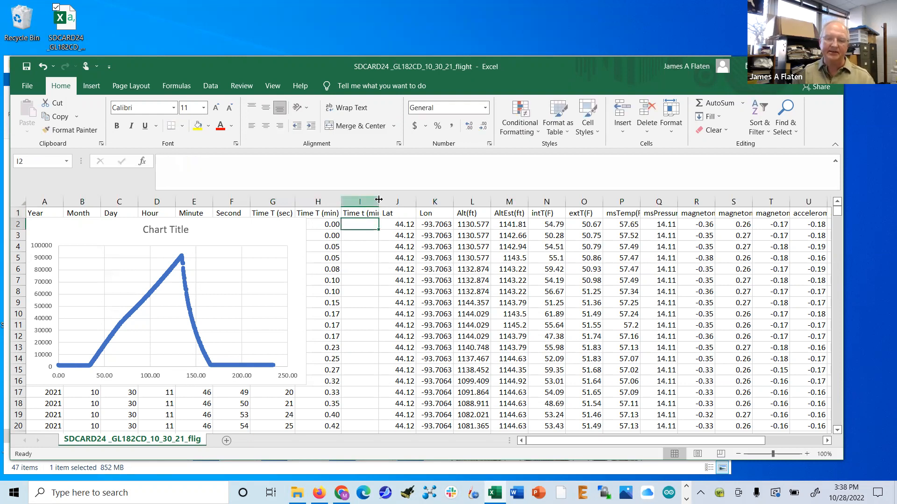
{"action": "left_click_drag", "start_coordinate": [379, 201], "coordinate": [386, 202]}
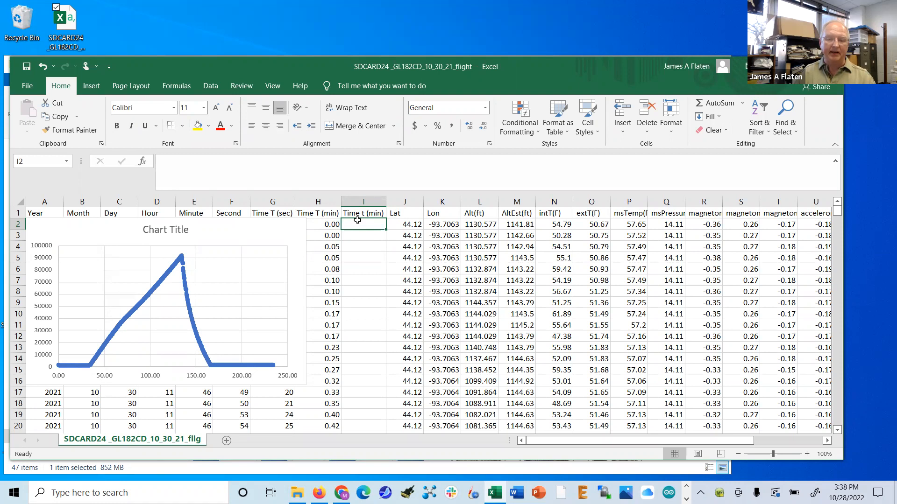
- Enter the formula =H2-35 in I2 and fill it down the Time t (min) column
{"action": "type", "text": "="}
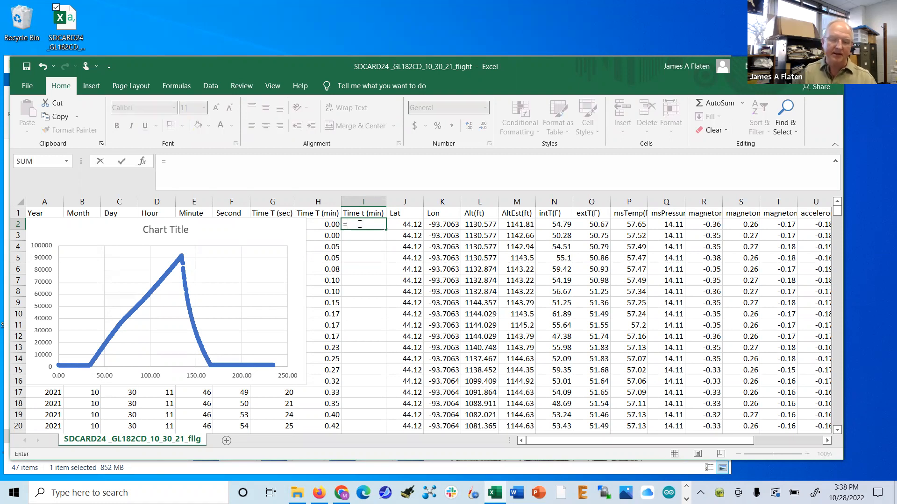
{"action": "left_click", "coordinate": [328, 224]}
{"action": "type", "text": "-35"}
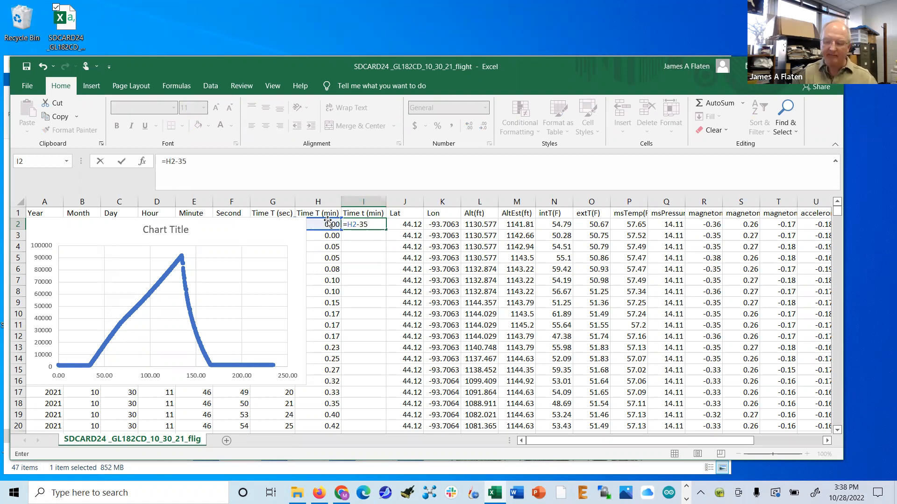
{"action": "key", "text": "Return"}
{"action": "left_click", "coordinate": [365, 225]}
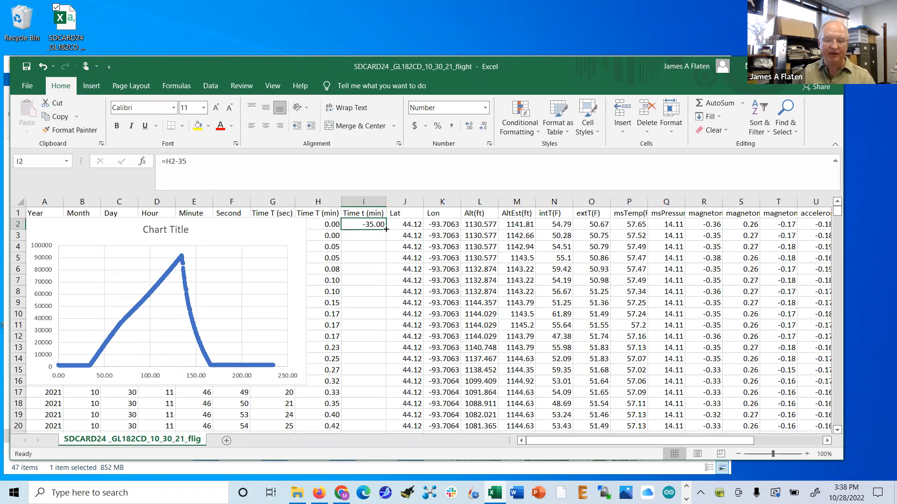
{"action": "double_click", "coordinate": [386, 230]}
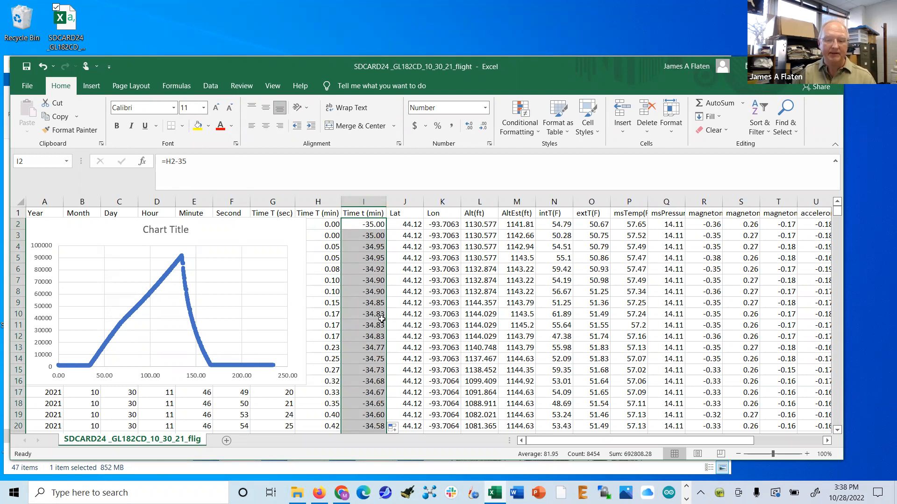
- Switch the chart series' x-values from column H to the Time t (min) data in I2:I8455
{"action": "left_click", "coordinate": [148, 291]}
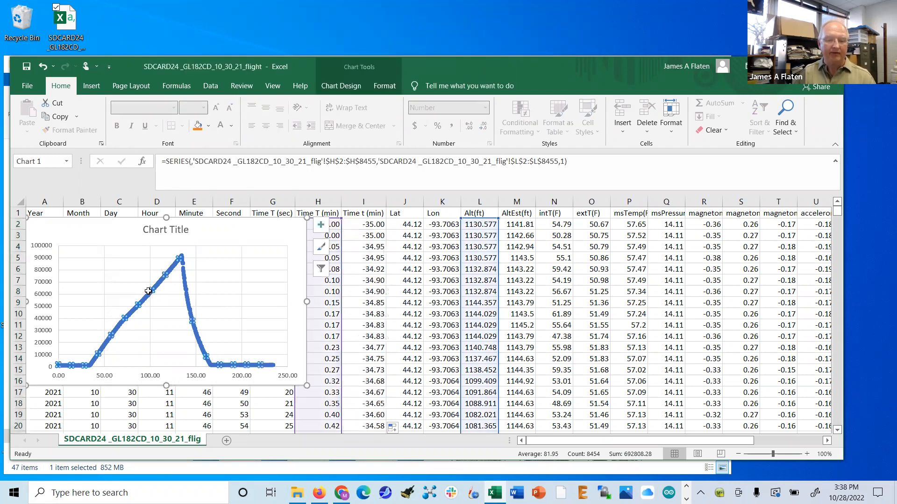
{"action": "left_click_drag", "start_coordinate": [341, 312], "coordinate": [352, 307]}
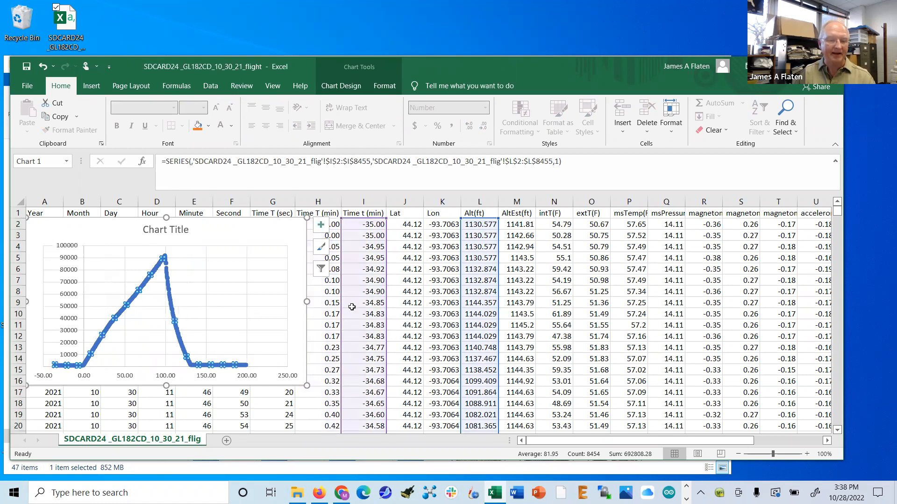
{"action": "left_click", "coordinate": [559, 319]}
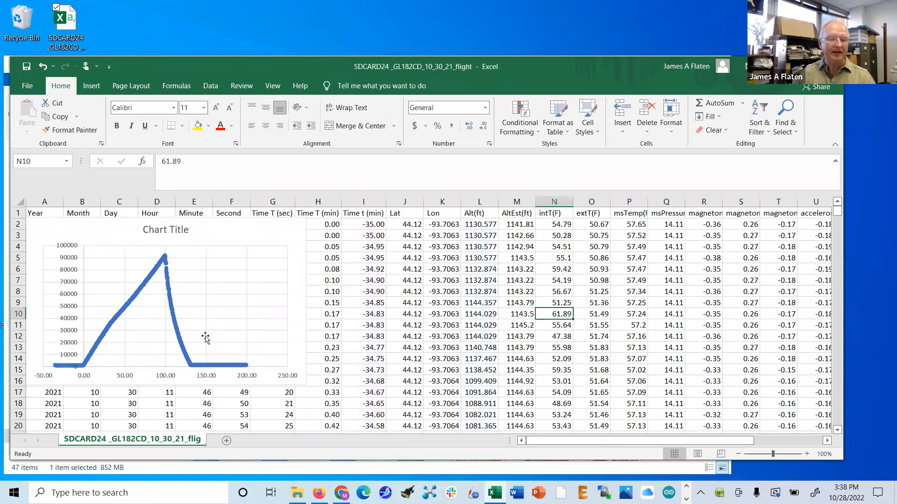
- Open the formatting options for the chart's horizontal axis and set its major unit to 30
{"action": "mouse_move", "coordinate": [84, 369]}
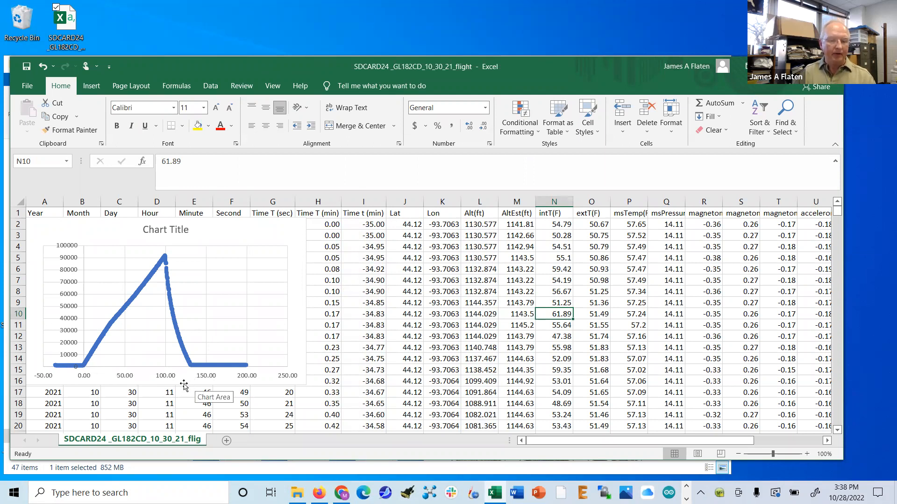
{"action": "left_click", "coordinate": [165, 380]}
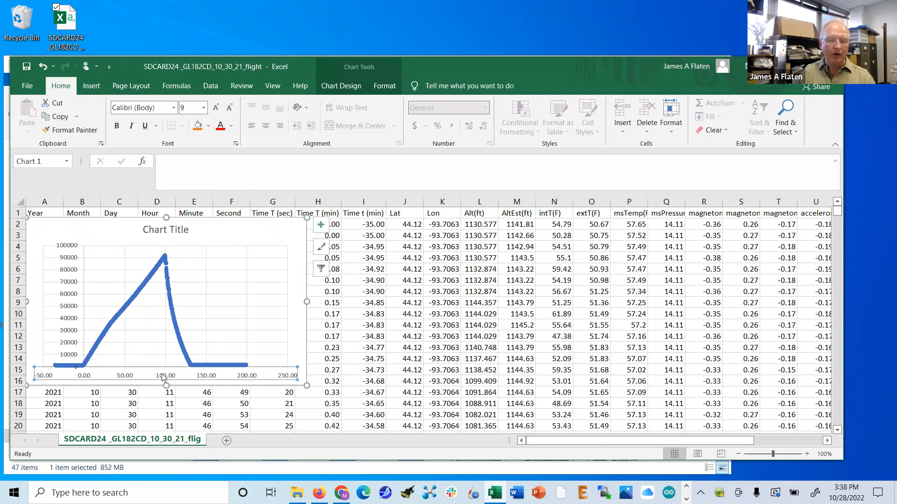
{"action": "right_click", "coordinate": [164, 378]}
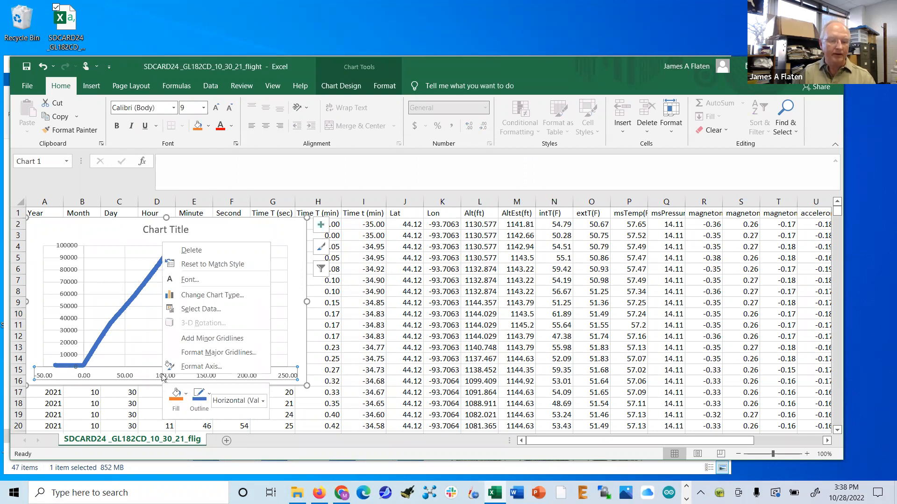
{"action": "left_click", "coordinate": [195, 367]}
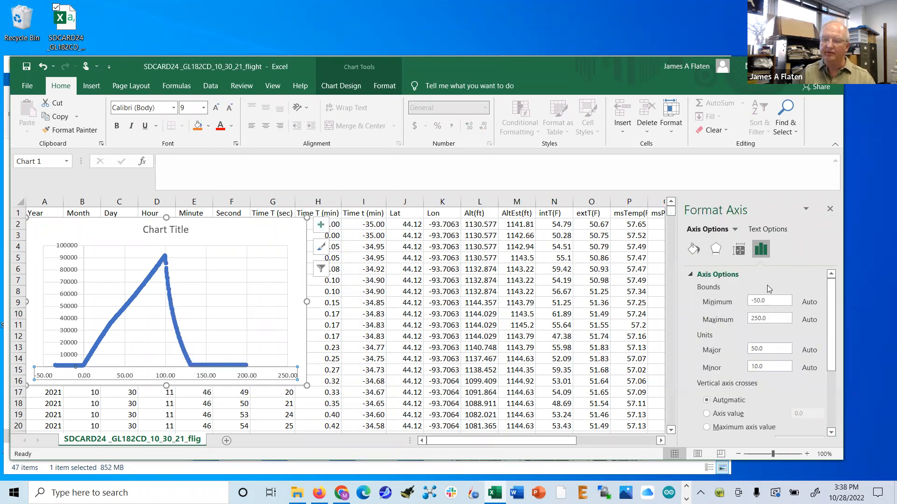
{"action": "left_click", "coordinate": [767, 300]}
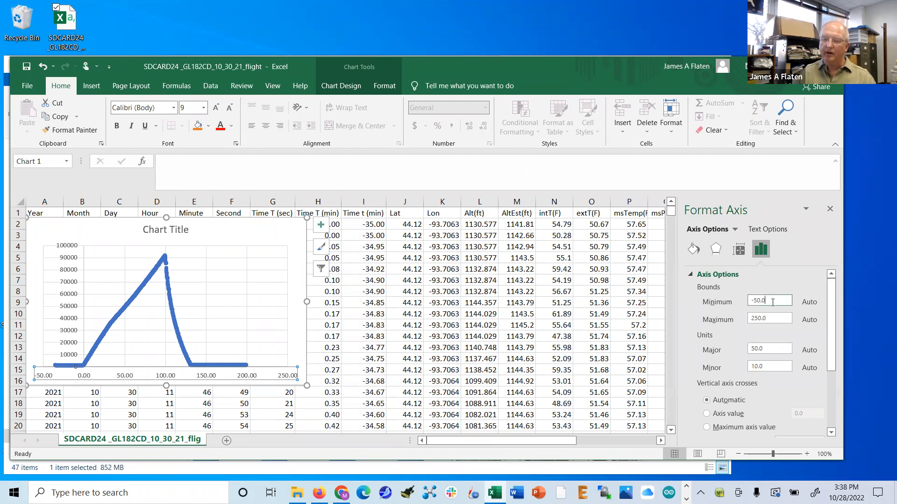
{"action": "left_click", "coordinate": [768, 348]}
{"action": "left_click_drag", "start_coordinate": [768, 348], "coordinate": [746, 348]}
{"action": "type", "text": "30"}
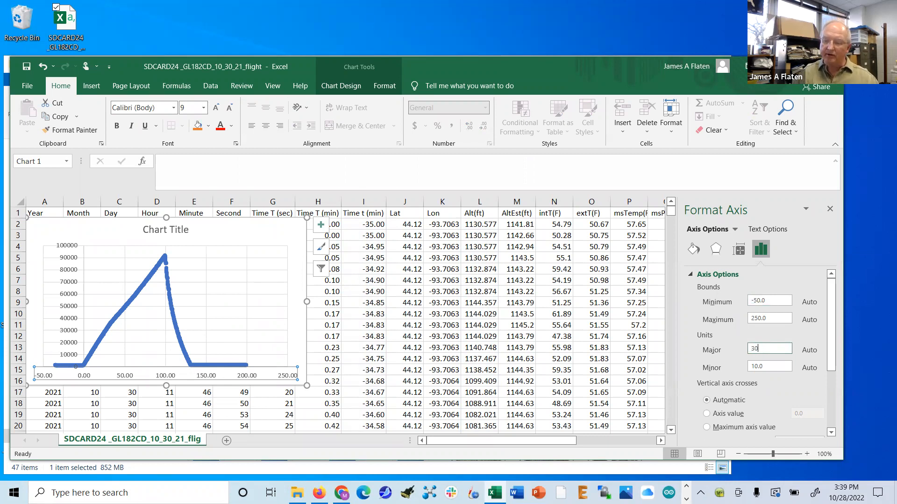
- Set the horizontal axis bounds to a minimum of -30 and a maximum of 150
{"action": "left_click", "coordinate": [772, 302]}
{"action": "left_click_drag", "start_coordinate": [773, 302], "coordinate": [746, 303]}
{"action": "type", "text": "-30"}
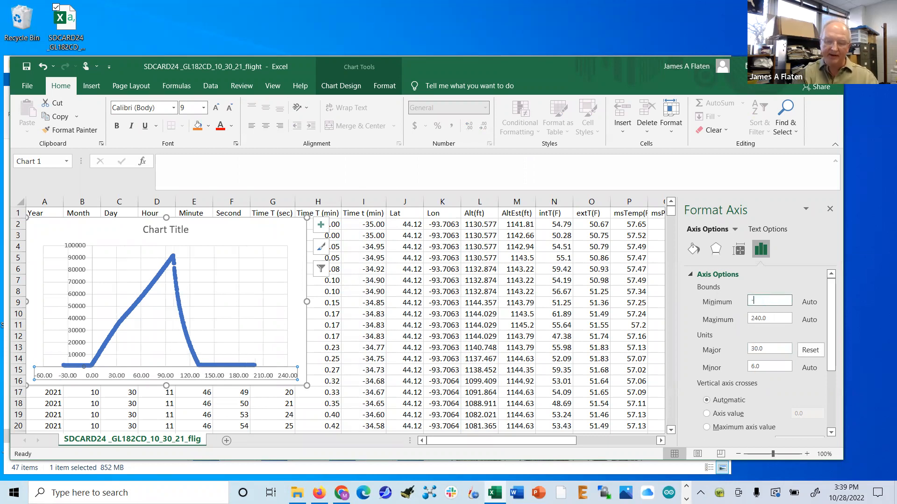
{"action": "left_click", "coordinate": [768, 318]}
{"action": "left_click_drag", "start_coordinate": [768, 318], "coordinate": [746, 320]}
{"action": "type", "text": "150"}
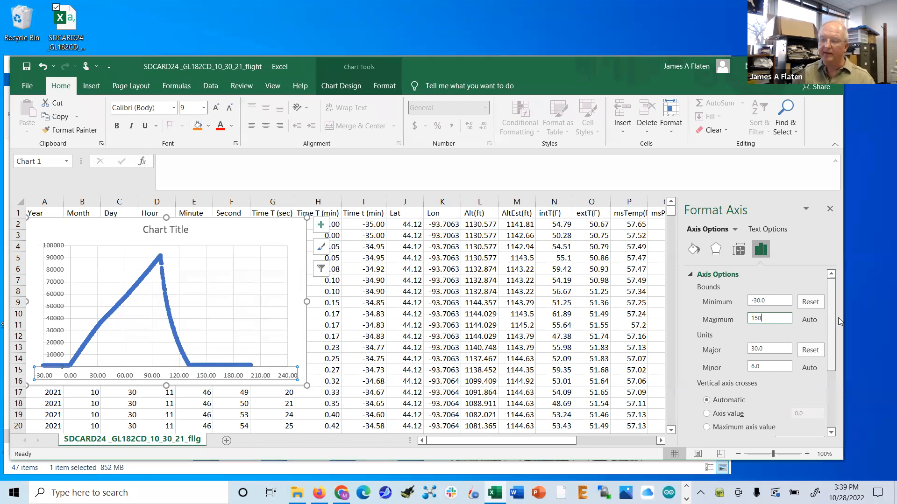
- Set the horizontal axis labels to 0 decimal places and close the axis formatting options
{"action": "scroll", "coordinate": [829, 348], "scroll_direction": "down", "scroll_amount": 3}
{"action": "scroll", "coordinate": [827, 355], "scroll_direction": "down", "scroll_amount": 3}
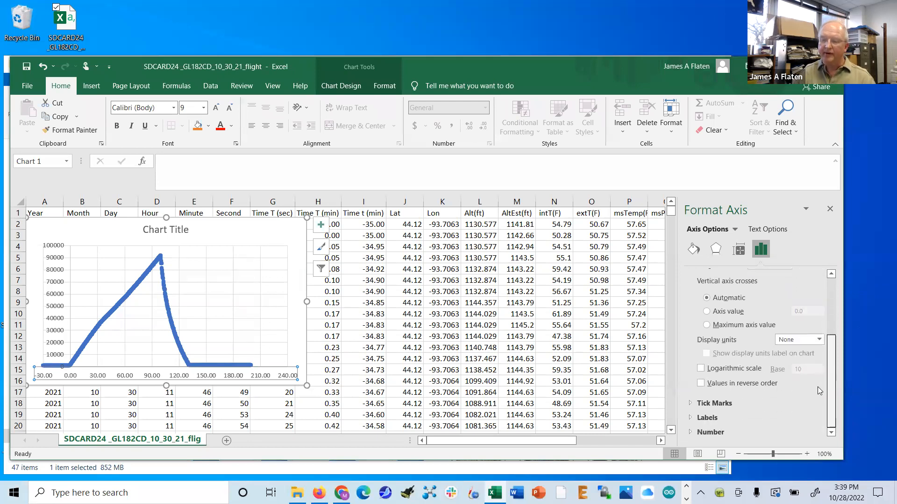
{"action": "left_click", "coordinate": [690, 433]}
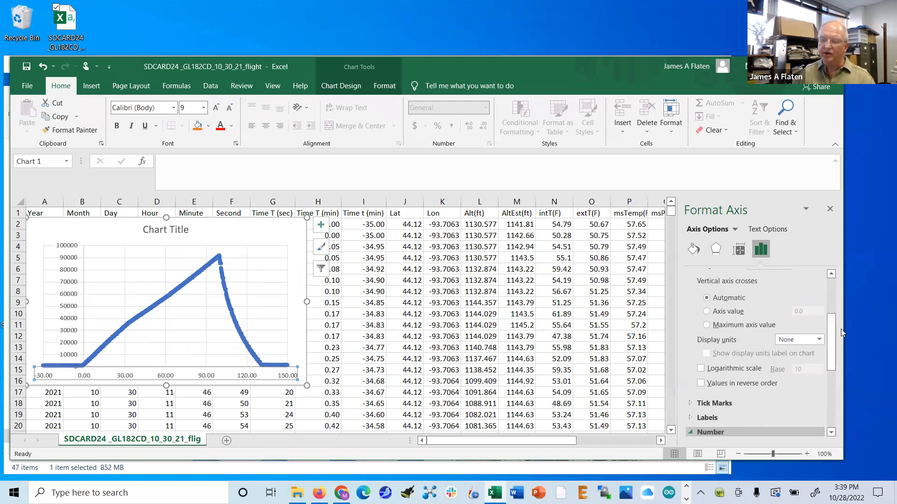
{"action": "left_click_drag", "start_coordinate": [832, 329], "coordinate": [822, 370]}
{"action": "scroll", "coordinate": [821, 371], "scroll_direction": "down", "scroll_amount": 2}
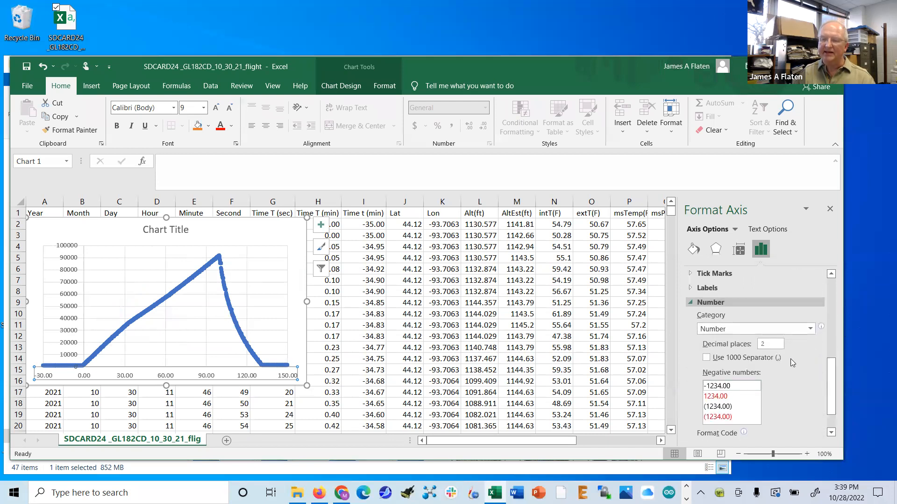
{"action": "double_click", "coordinate": [762, 344]}
{"action": "type", "text": "0"}
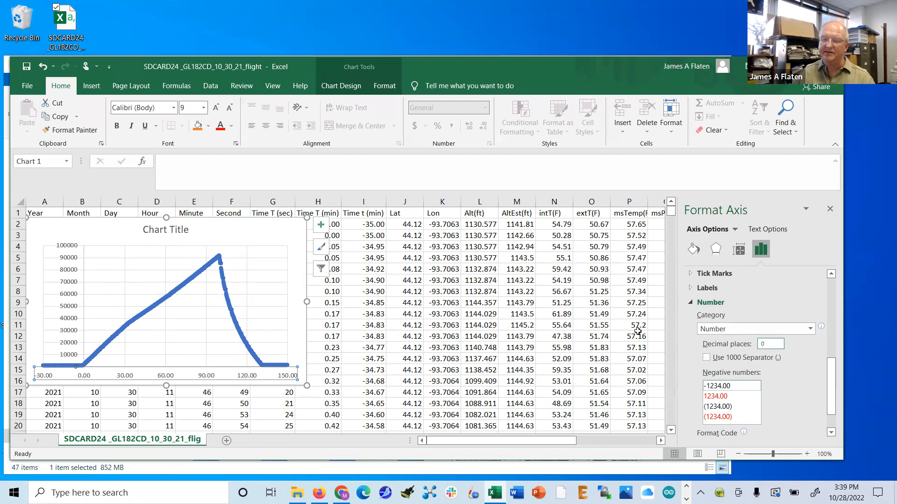
{"action": "left_click", "coordinate": [639, 330]}
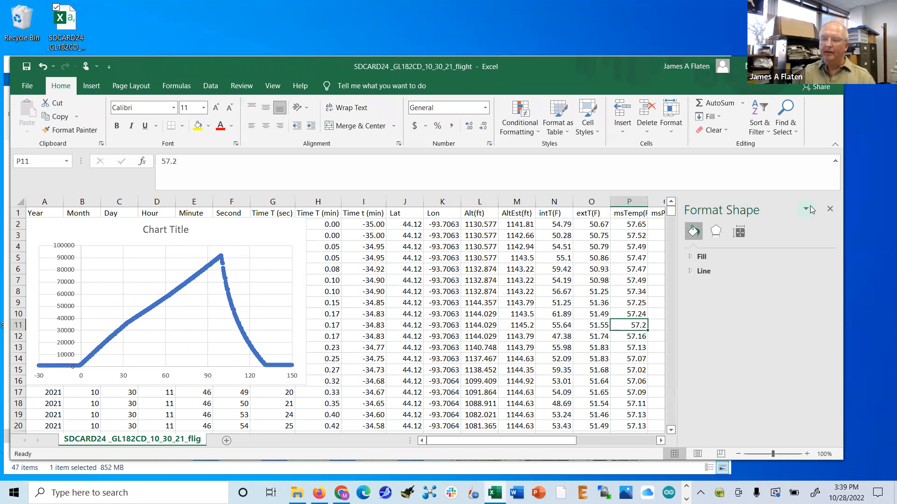
{"action": "left_click", "coordinate": [830, 209]}
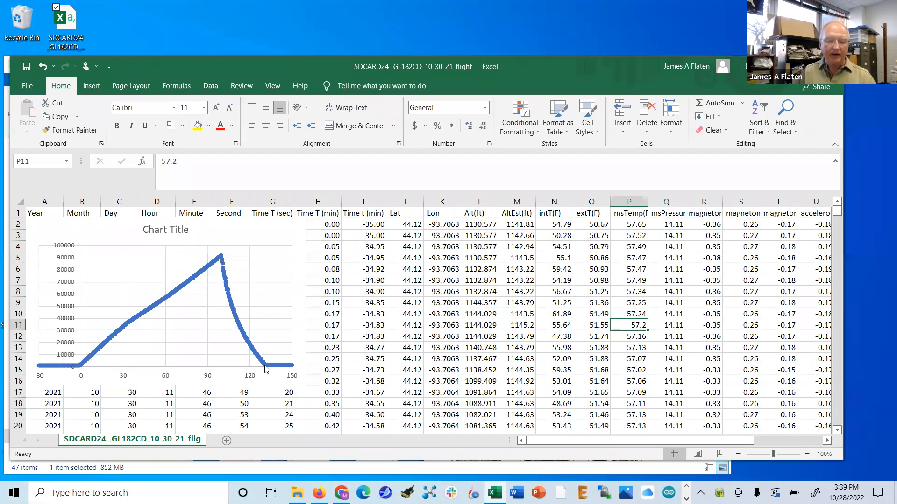
- Switch the chart series' y-values from Alt(ft) to the AltEst(ft) data in M2:M8455
{"action": "mouse_move", "coordinate": [266, 369]}
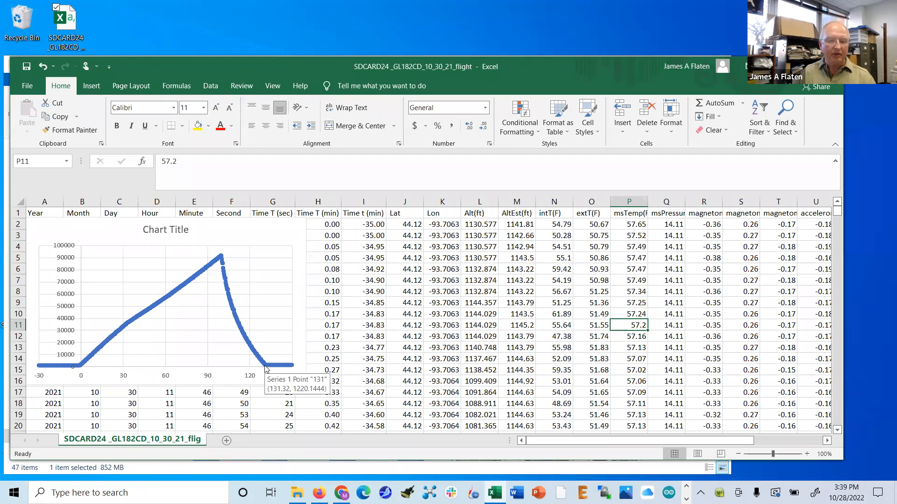
{"action": "left_click", "coordinate": [179, 289]}
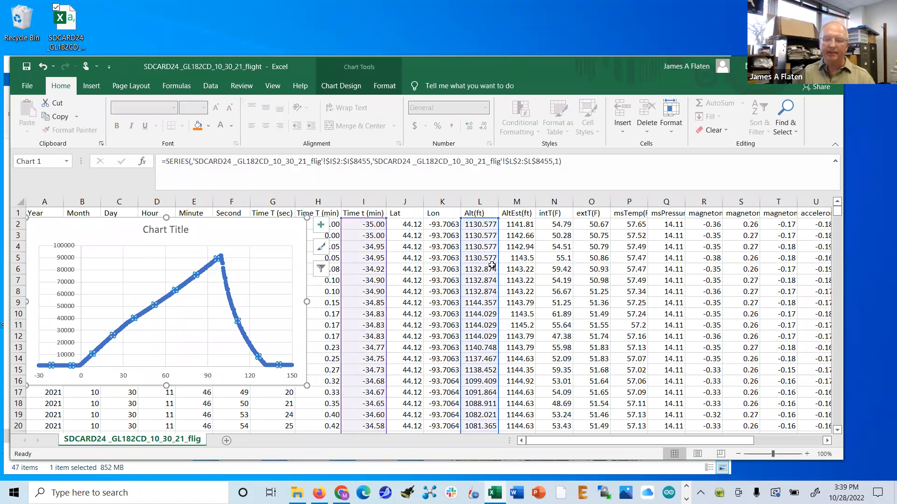
{"action": "left_click_drag", "start_coordinate": [498, 267], "coordinate": [507, 264]}
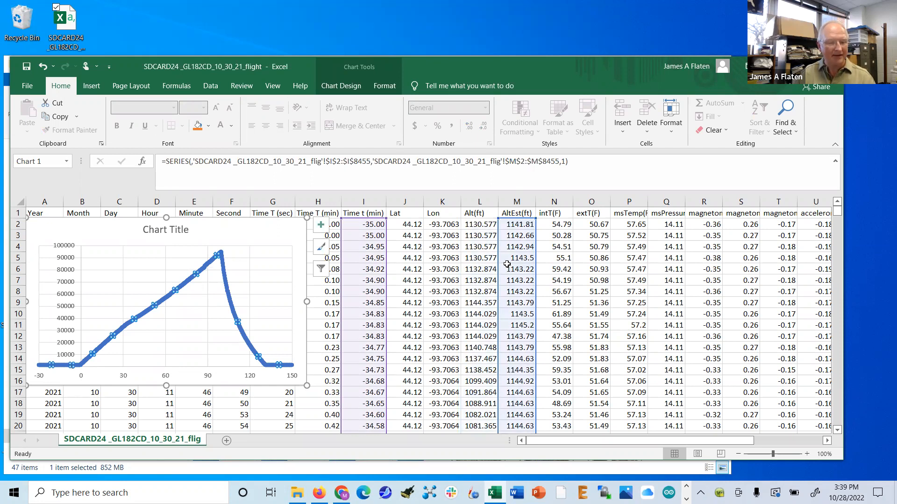
{"action": "mouse_move", "coordinate": [507, 265]}
{"action": "left_mouse_down"}
{"action": "mouse_move", "coordinate": [490, 267]}
{"action": "mouse_move", "coordinate": [509, 264]}
{"action": "left_mouse_up"}
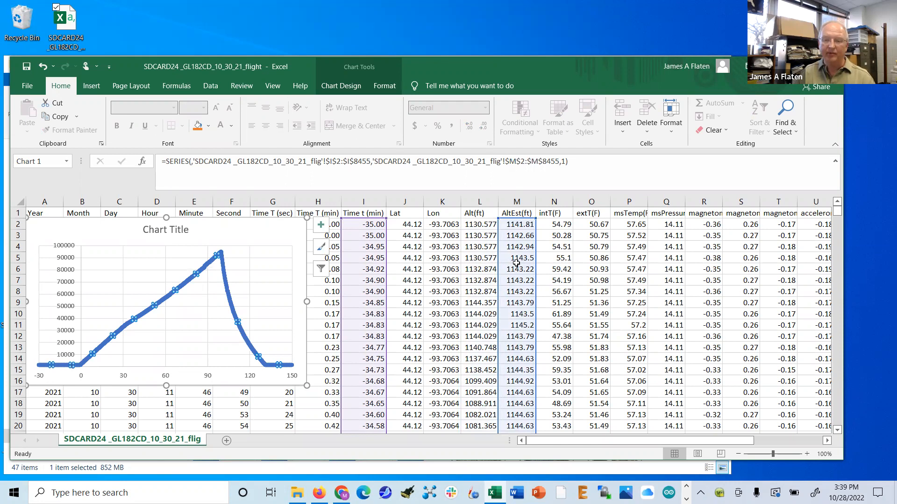
- Move the chart's y-values through the intT(F) and extT(F) columns to msTemp(F) in P2:P8455, and widen column P to fit its header
{"action": "left_click_drag", "start_coordinate": [537, 269], "coordinate": [540, 266]}
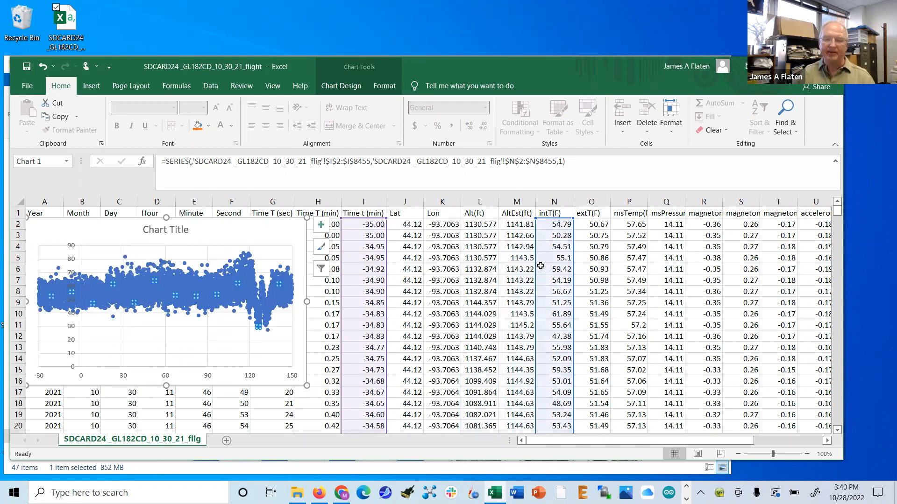
{"action": "left_click_drag", "start_coordinate": [541, 265], "coordinate": [579, 267]}
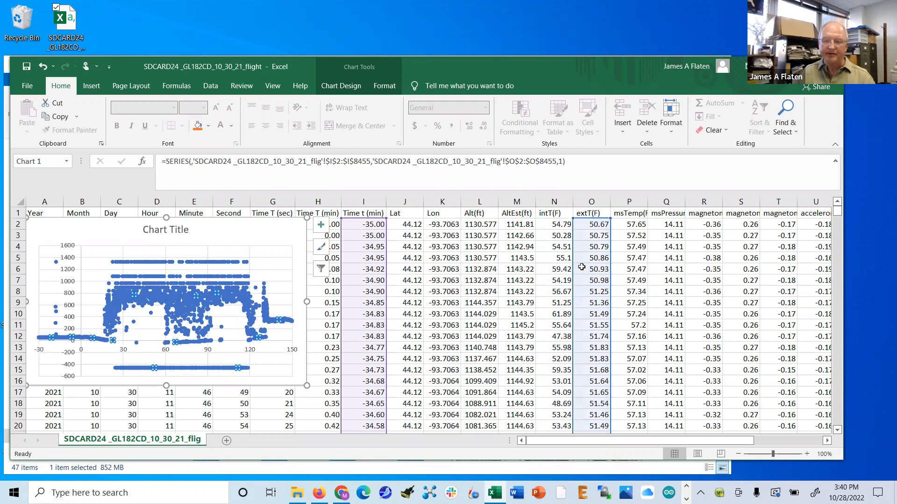
{"action": "left_click_drag", "start_coordinate": [613, 273], "coordinate": [613, 269]}
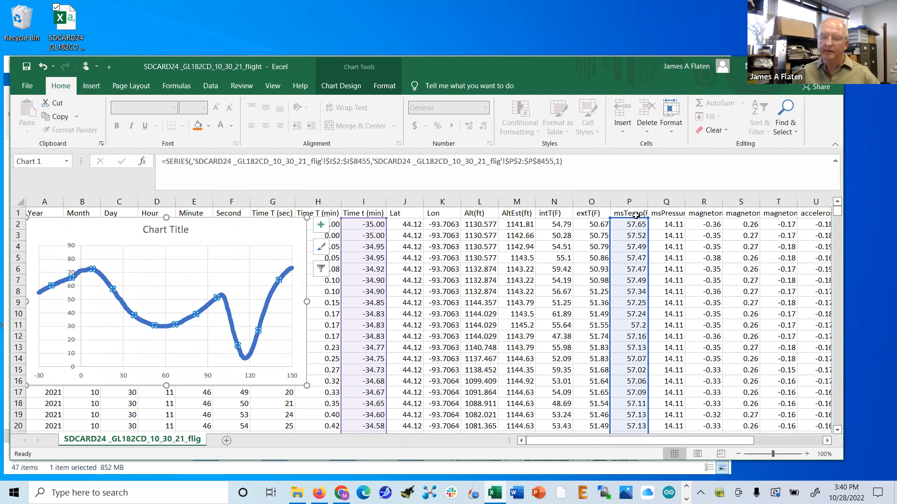
{"action": "double_click", "coordinate": [647, 200]}
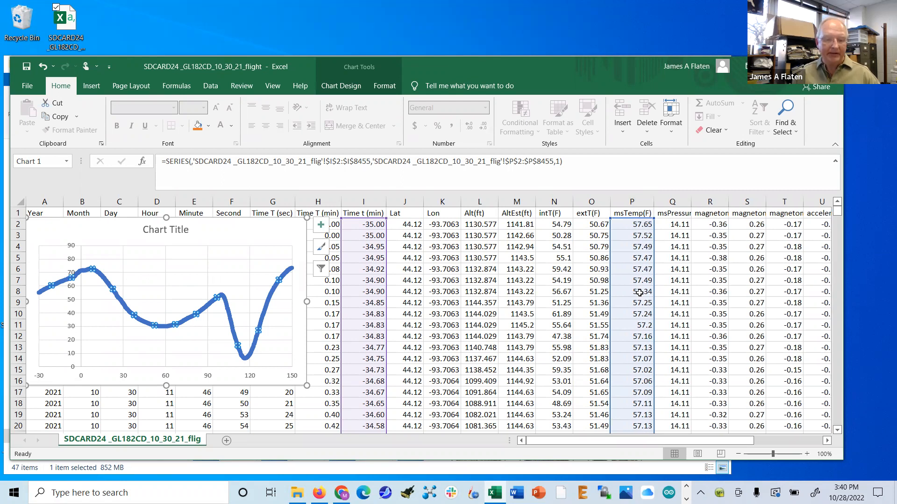
- Move the chart's y-values through the msPressure and first accelerometer columns to the first gyroscope column, X2:X8455
{"action": "left_click_drag", "start_coordinate": [639, 292], "coordinate": [661, 282]}
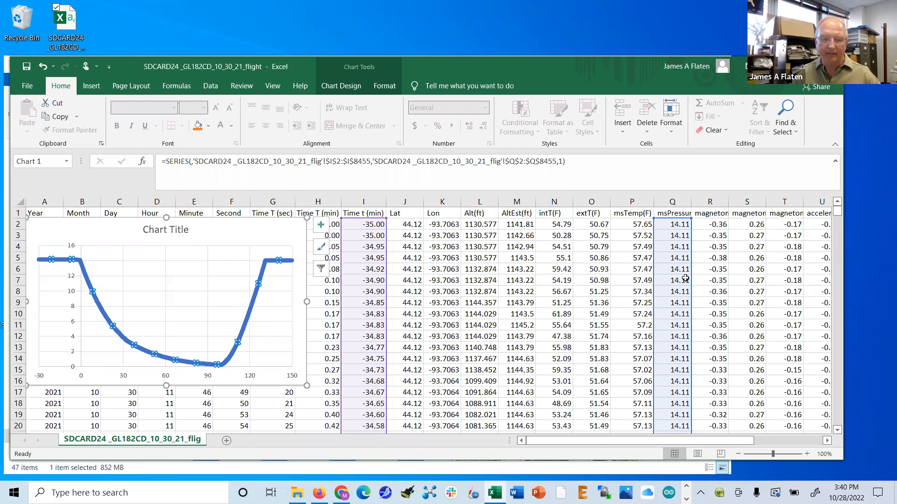
{"action": "left_click_drag", "start_coordinate": [685, 278], "coordinate": [815, 285]}
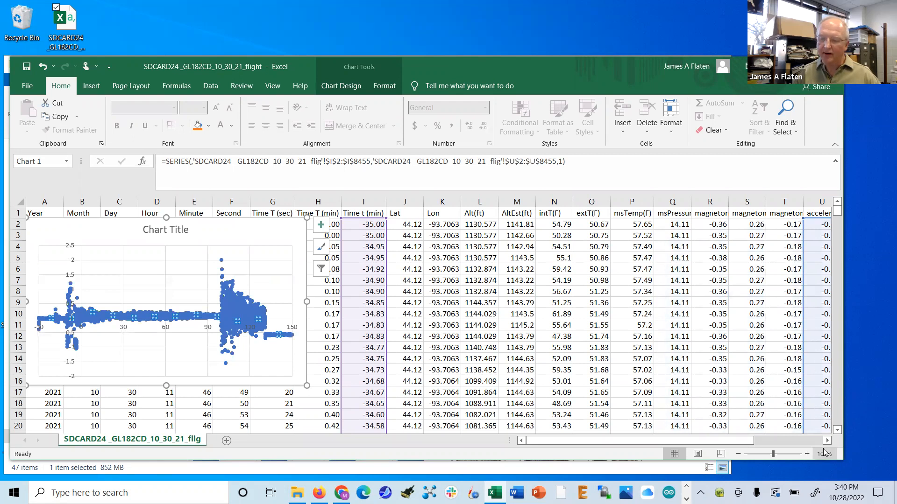
{"action": "left_click", "coordinate": [737, 454]}
{"action": "left_click", "coordinate": [737, 454]}
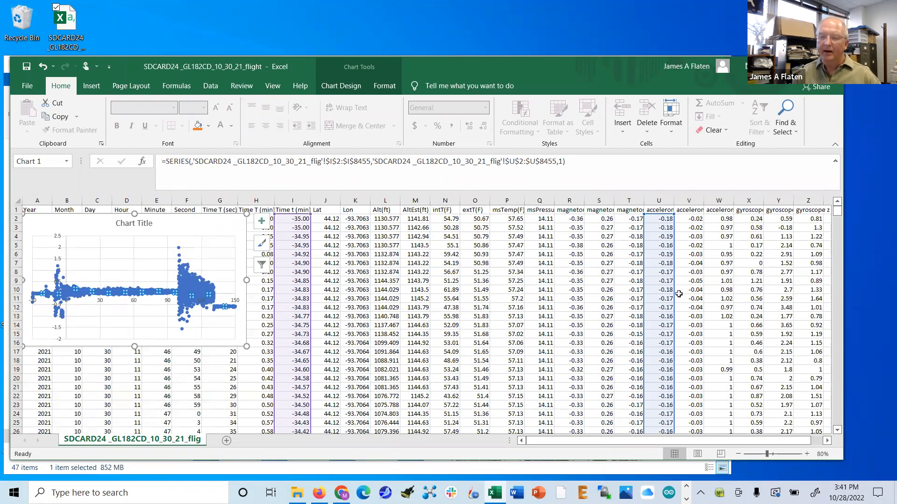
{"action": "left_click_drag", "start_coordinate": [674, 296], "coordinate": [741, 296]}
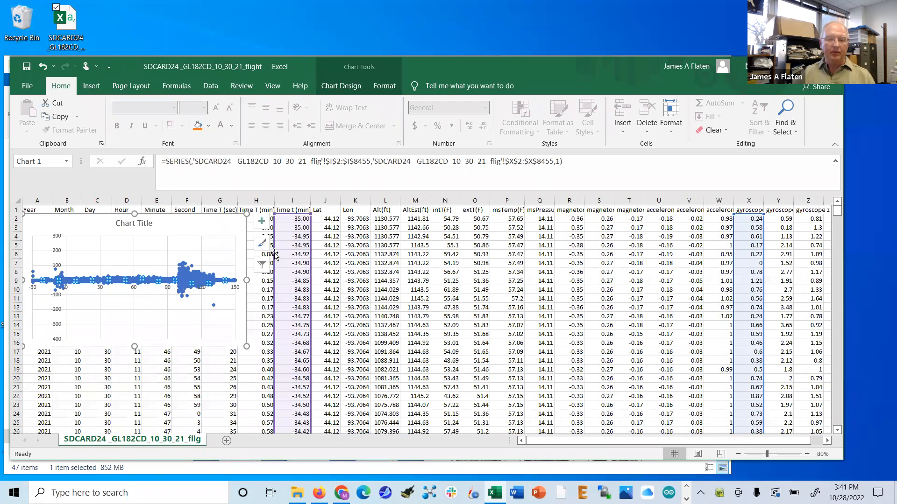
{"action": "left_click", "coordinate": [183, 229]}
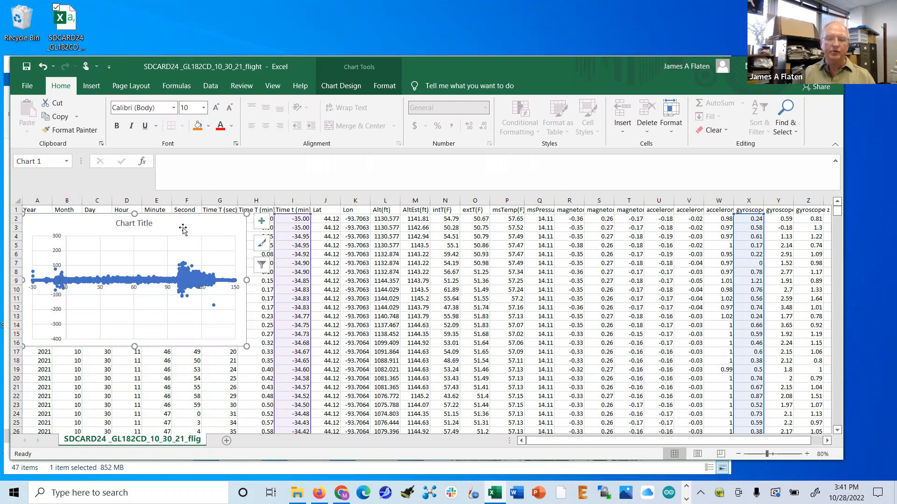
- Insert an empty column L between the Lon and Alt(ft) columns
{"action": "left_click", "coordinate": [323, 210]}
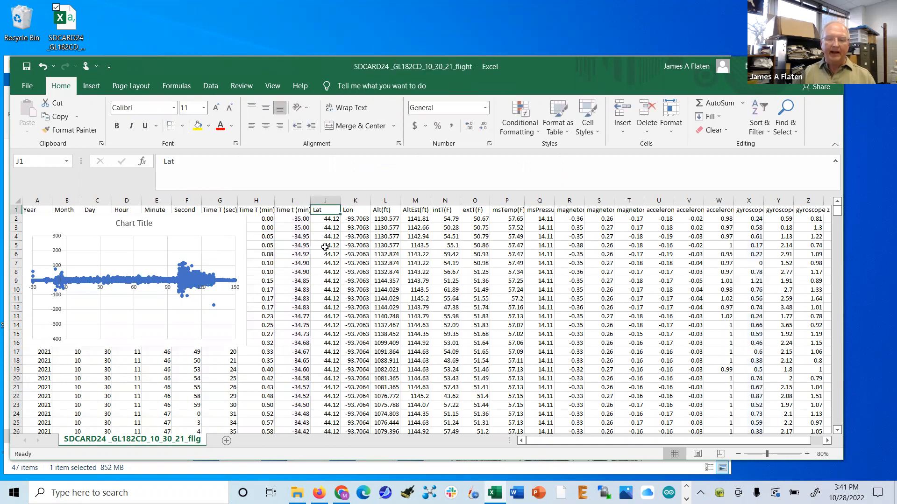
{"action": "key", "text": "Right"}
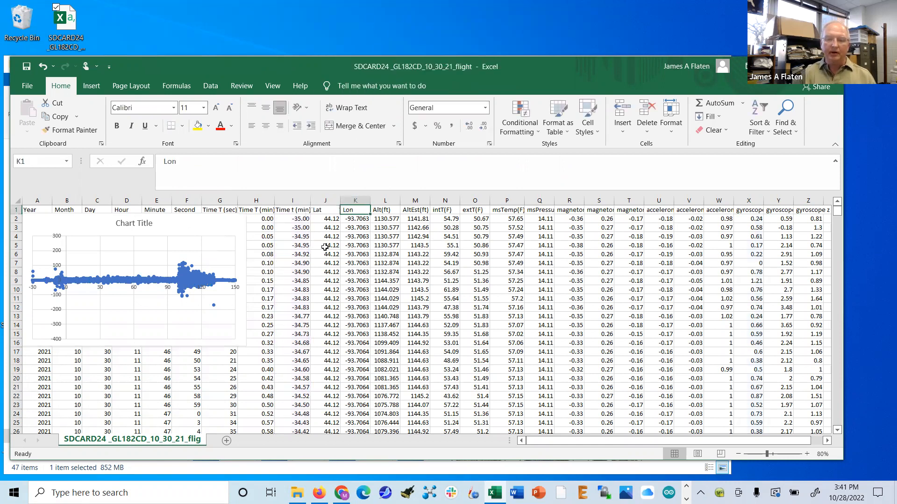
{"action": "key", "text": "Right"}
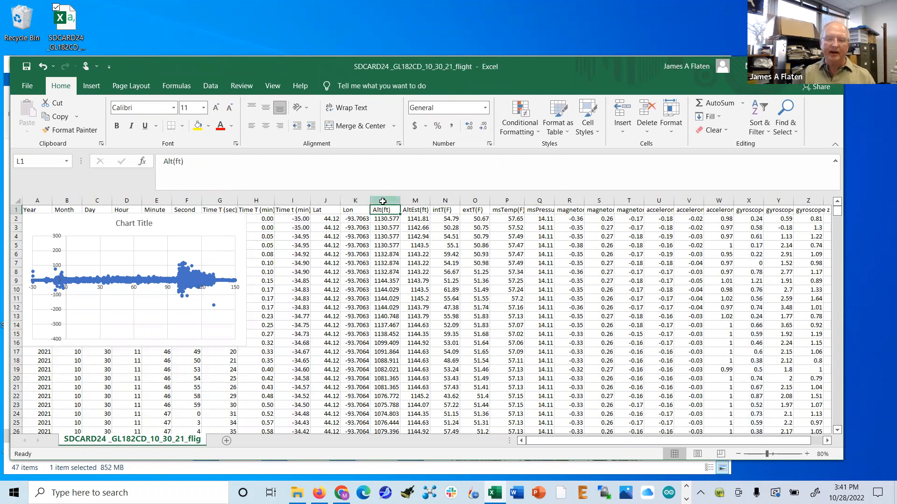
{"action": "left_click", "coordinate": [383, 200]}
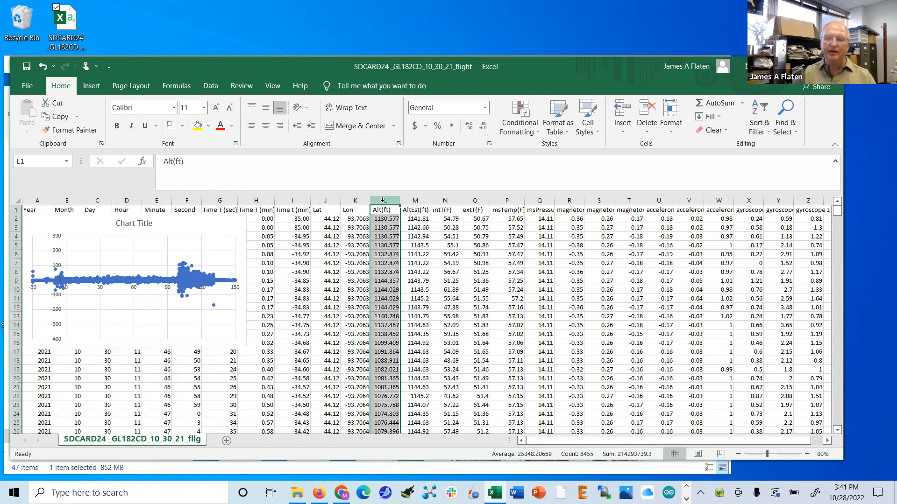
{"action": "left_click", "coordinate": [624, 109]}
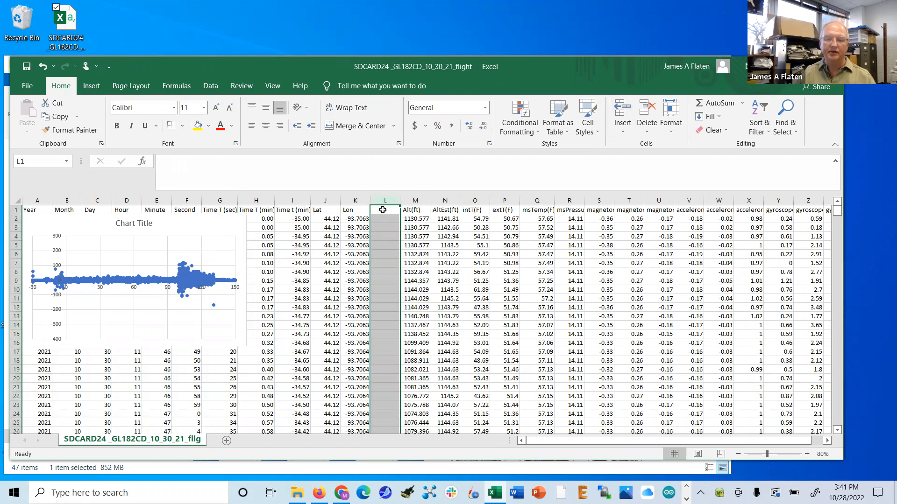
- Enter the header Alt(m) in cell L1 of the empty column
{"action": "left_click", "coordinate": [382, 210]}
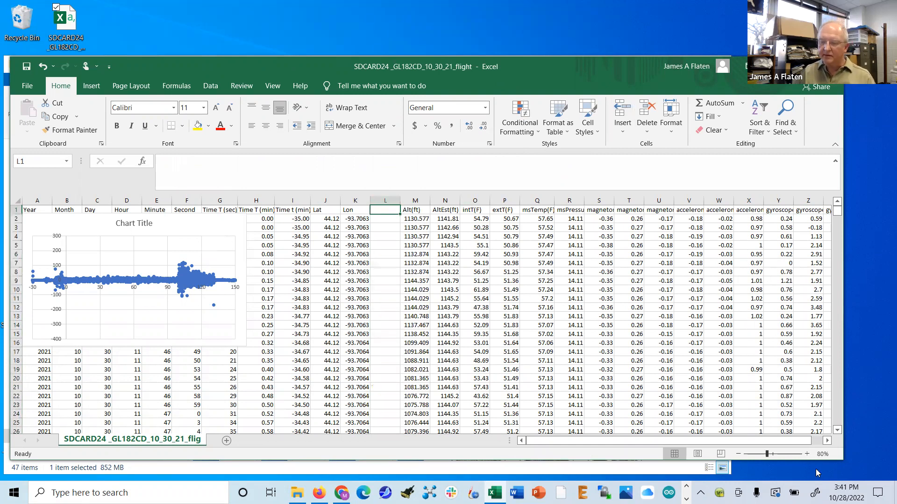
{"action": "left_click", "coordinate": [806, 455]}
{"action": "left_click", "coordinate": [806, 454]}
{"action": "left_click", "coordinate": [806, 455]}
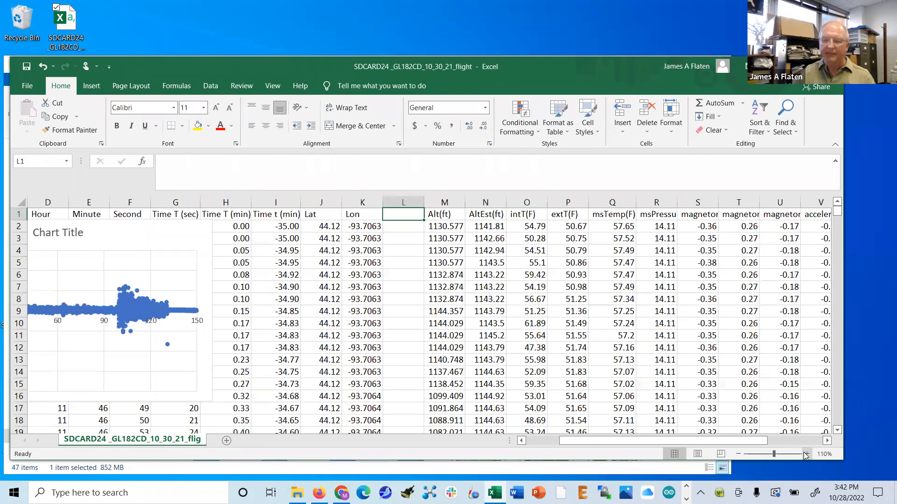
{"action": "left_click", "coordinate": [738, 454]}
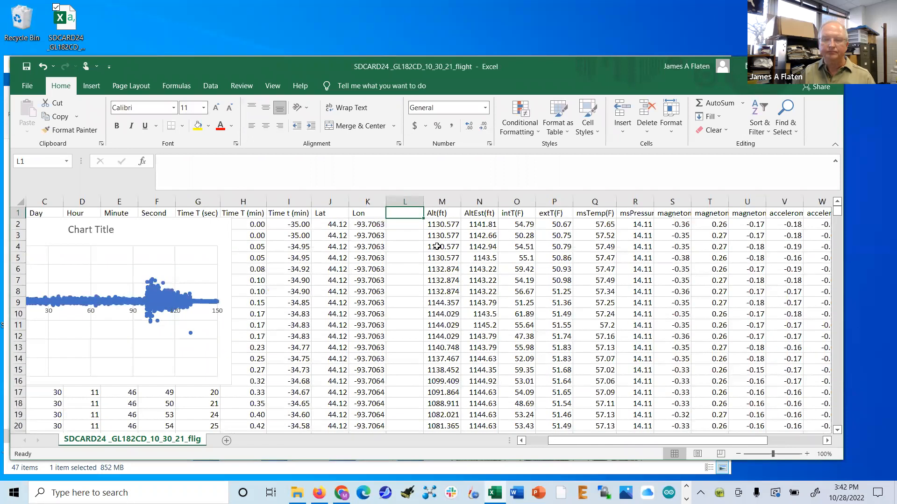
{"action": "type", "text": "Alt(m"}
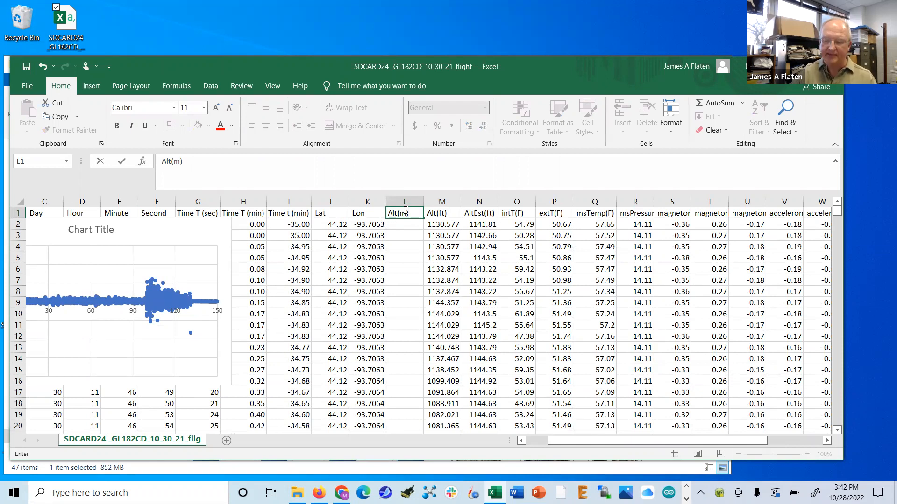
{"action": "key", "text": "Return"}
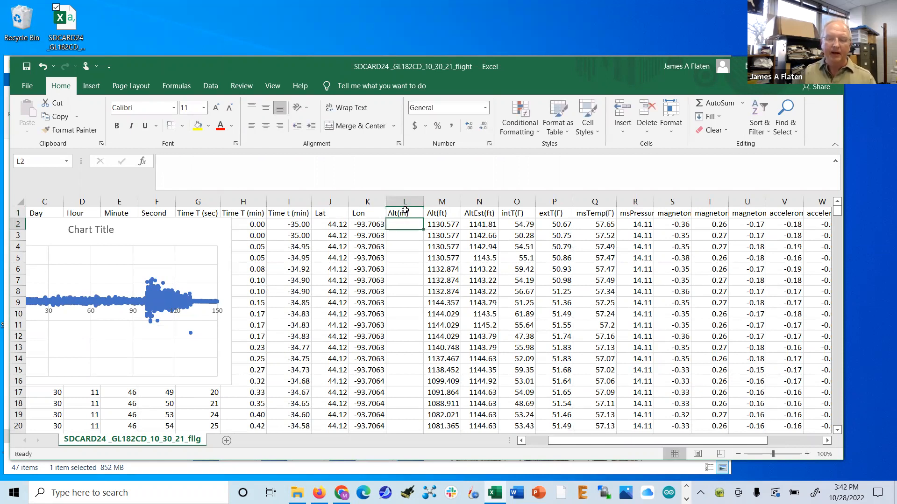
- Convert altitude to metres with the formula =M2/3.28 in L2 and fill it down the whole Alt(m) column
{"action": "type", "text": "="}
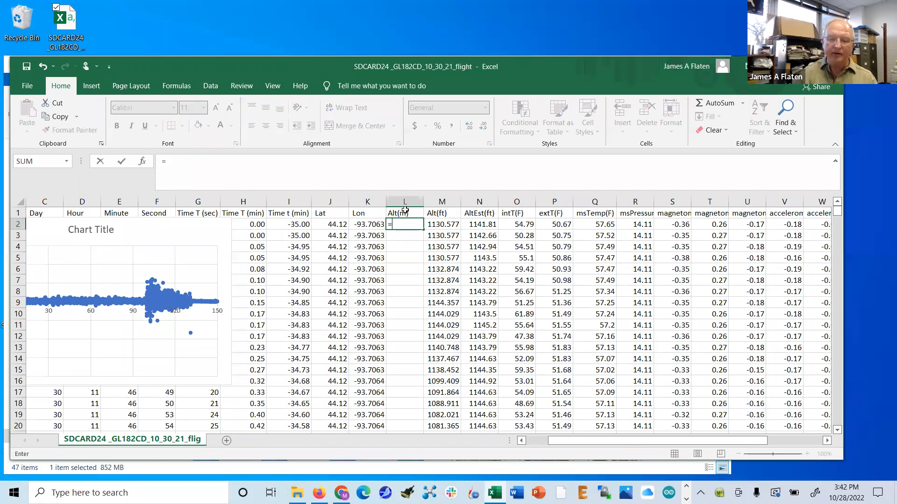
{"action": "left_click", "coordinate": [442, 226]}
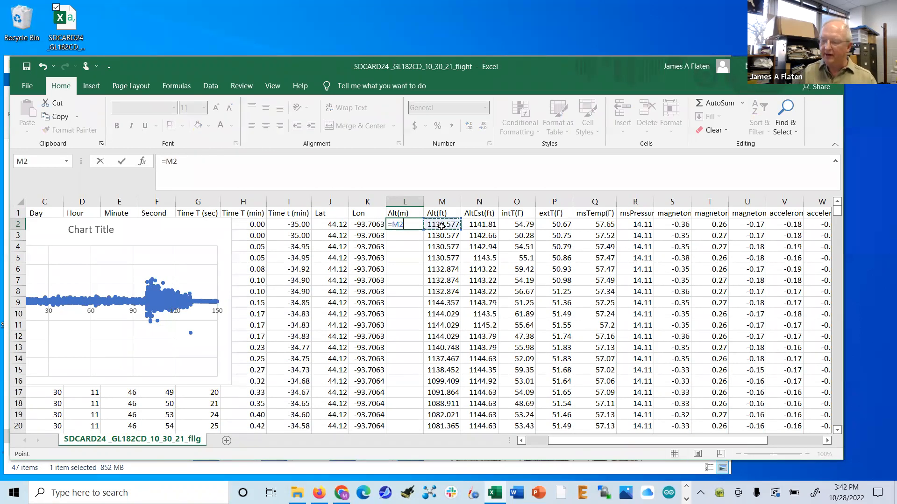
{"action": "type", "text": "/3.28"}
{"action": "key", "text": "Return"}
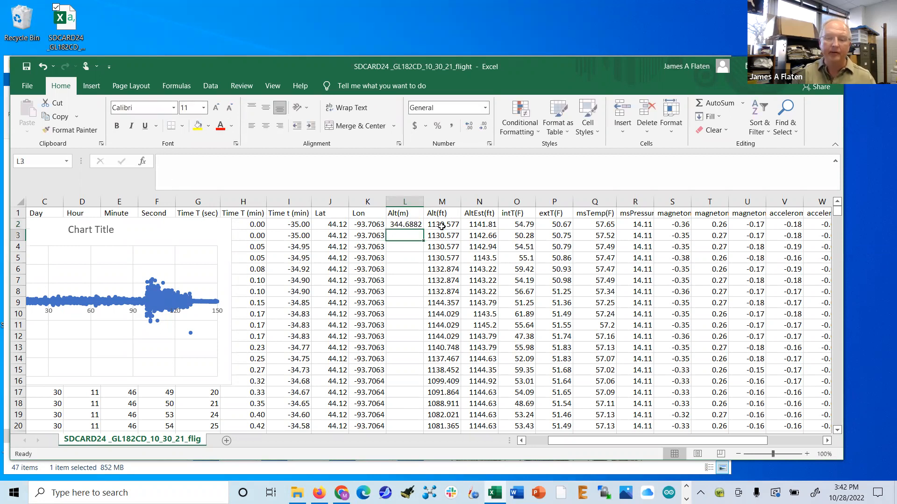
{"action": "left_click", "coordinate": [416, 223]}
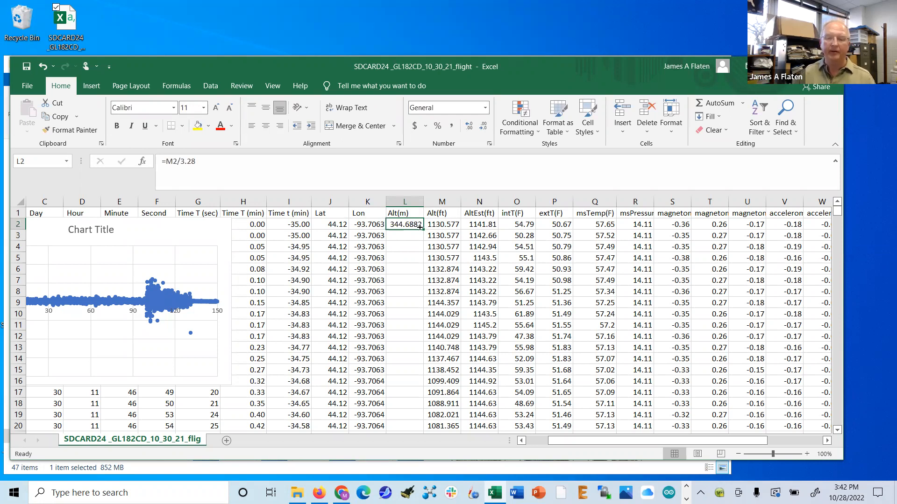
{"action": "double_click", "coordinate": [423, 229]}
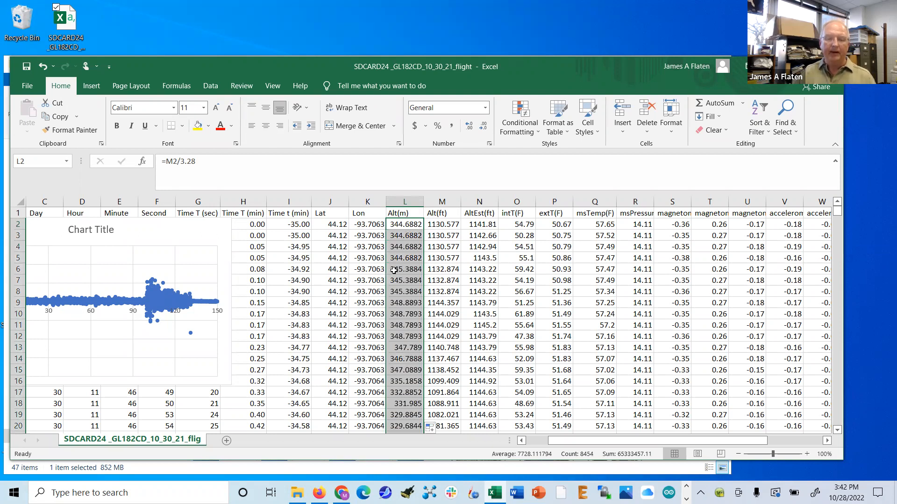
- Copy the Lat, Lon and Alt(m) columns J:L and create a new blank workbook
{"action": "left_click_drag", "start_coordinate": [325, 215], "coordinate": [397, 203]}
{"action": "key", "text": "ctrl+c"}
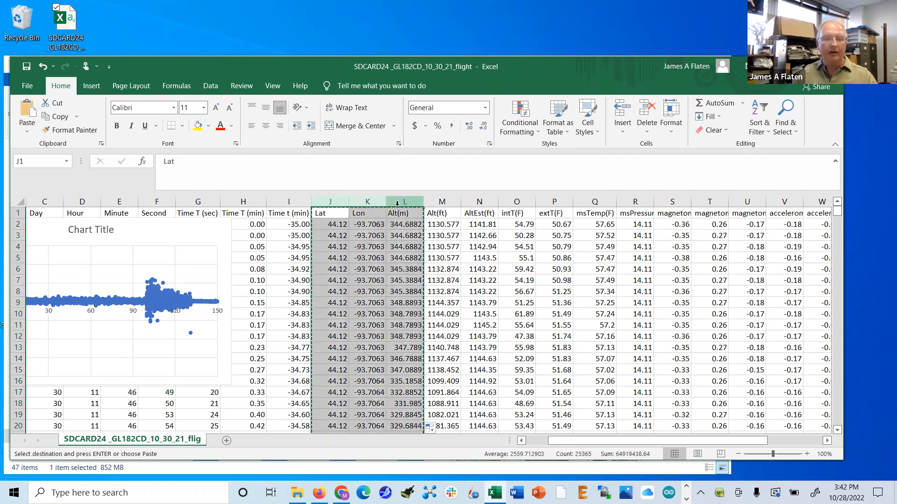
{"action": "left_click", "coordinate": [29, 87]}
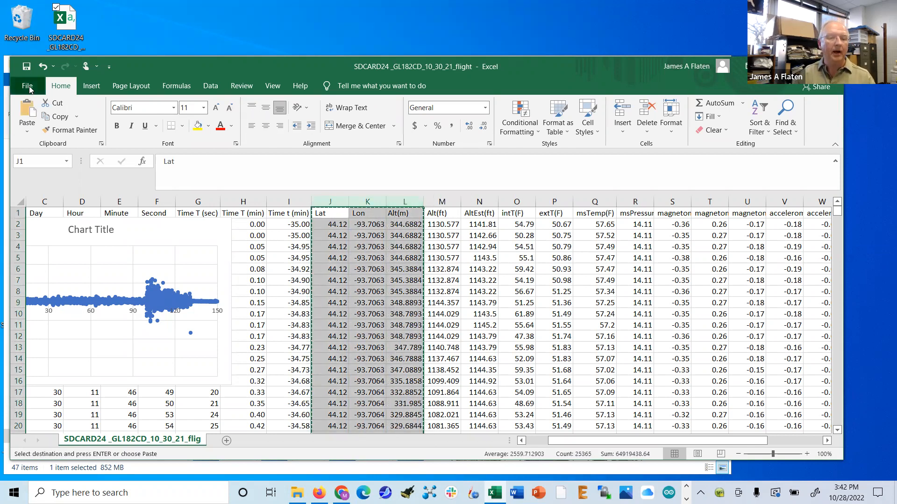
{"action": "left_click", "coordinate": [155, 162]}
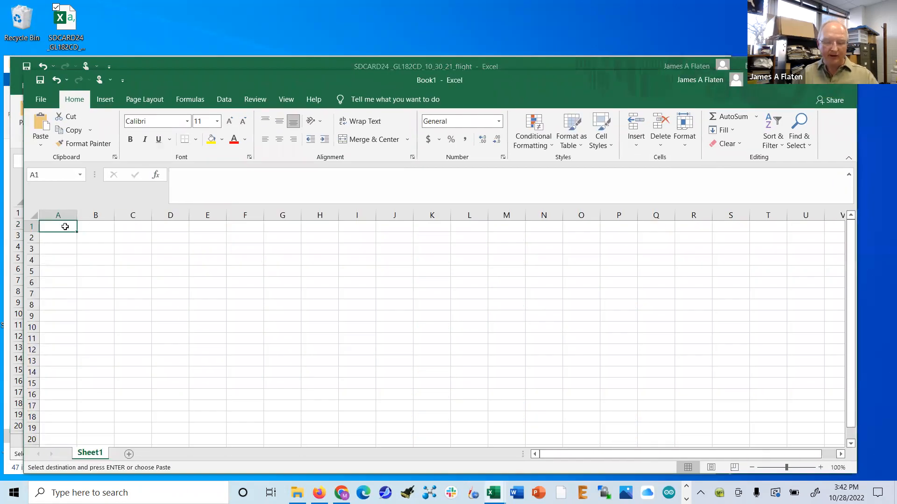
- Paste the copied Lat, Lon and Alt(m) columns as values only, starting at A1 of the new workbook
{"action": "key", "text": "ctrl+v"}
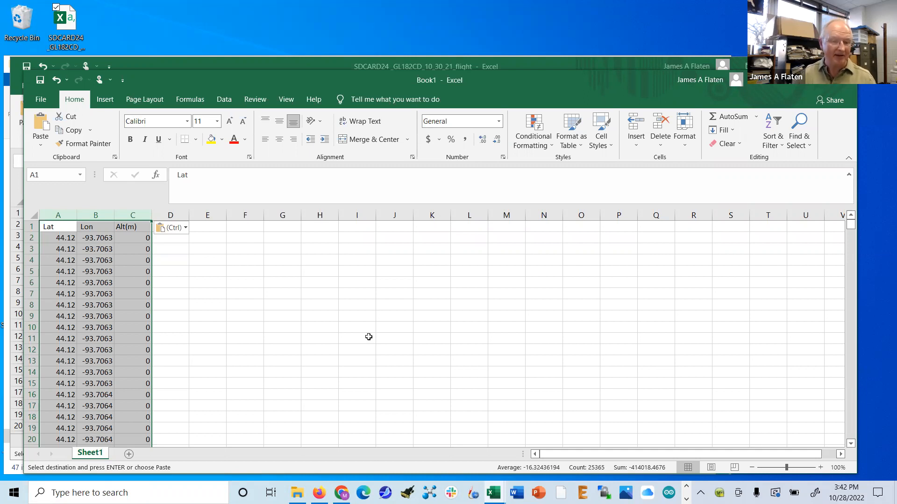
{"action": "key", "text": "ctrl+z"}
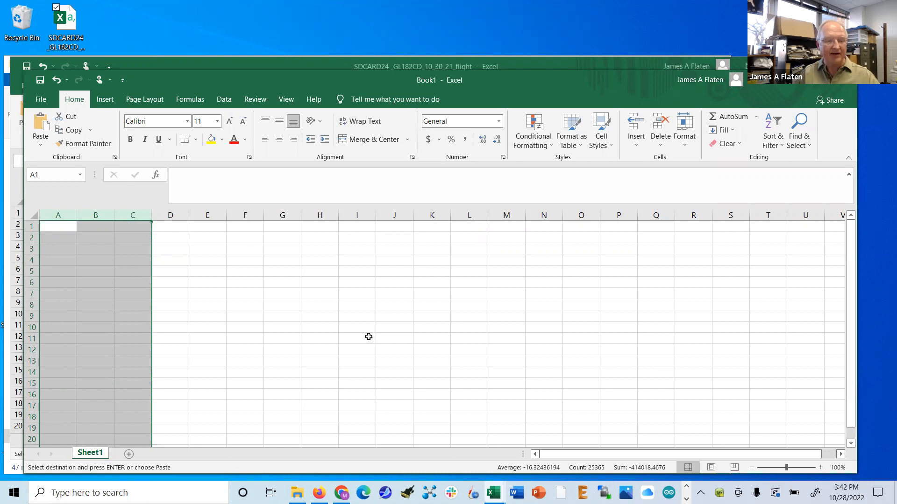
{"action": "left_click", "coordinate": [41, 146]}
{"action": "left_click", "coordinate": [38, 223]}
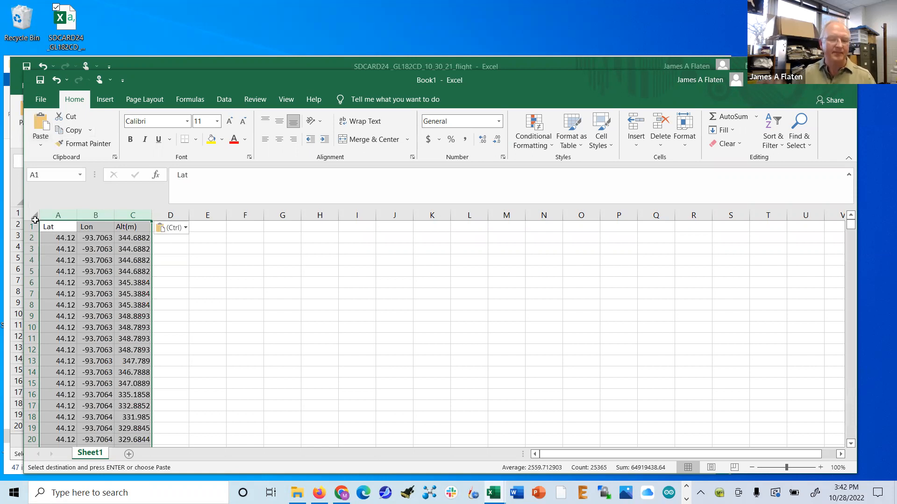
{"action": "left_click", "coordinate": [215, 258]}
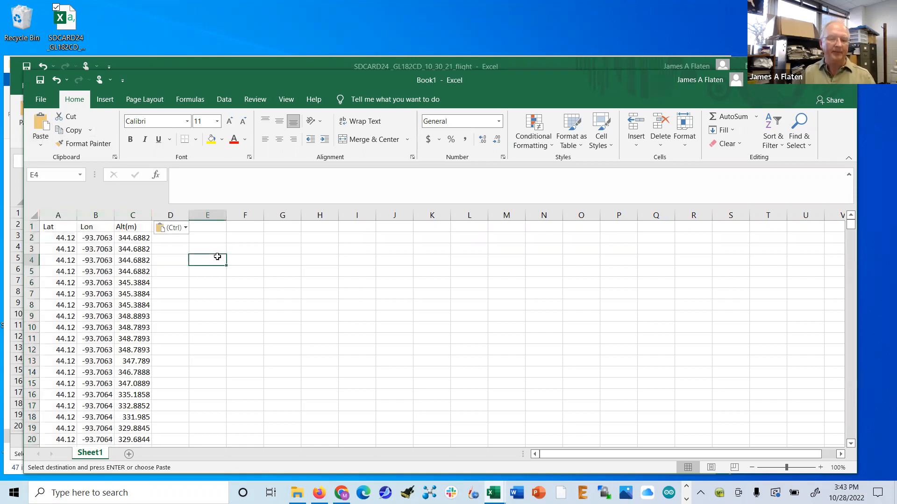
- Save the new workbook to the Desktop as an Excel Workbook named "GL182 for gpsvisualizer_com"
{"action": "left_click", "coordinate": [41, 100]}
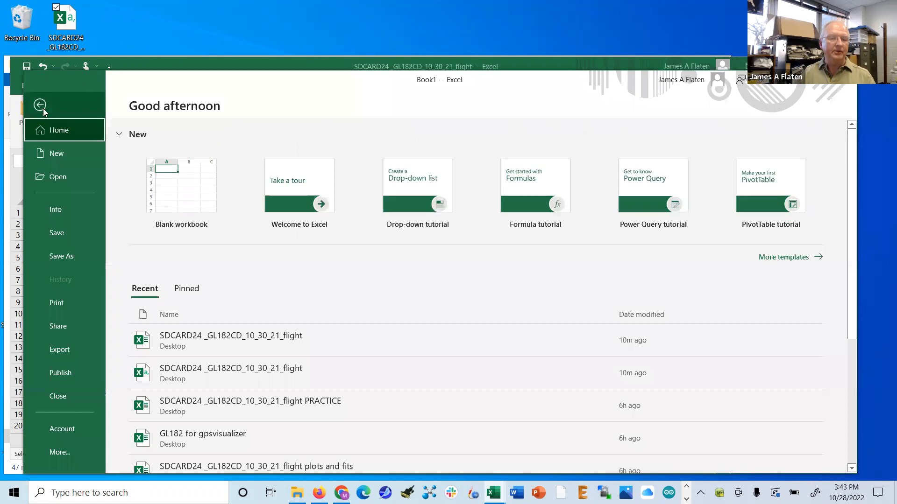
{"action": "left_click", "coordinate": [54, 233]}
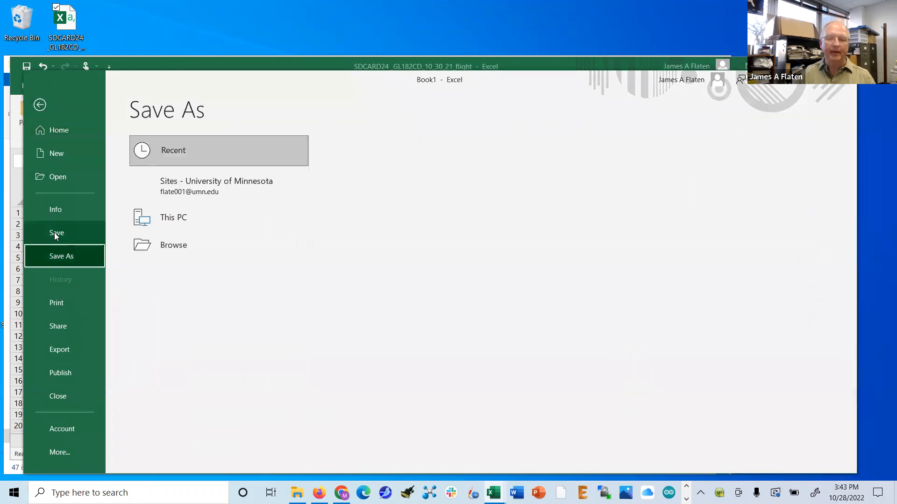
{"action": "left_click", "coordinate": [374, 200]}
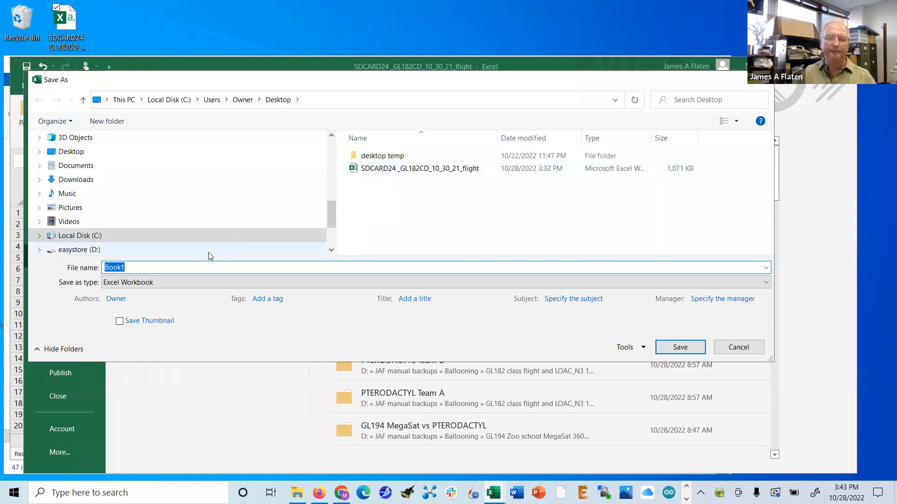
{"action": "left_click", "coordinate": [189, 267]}
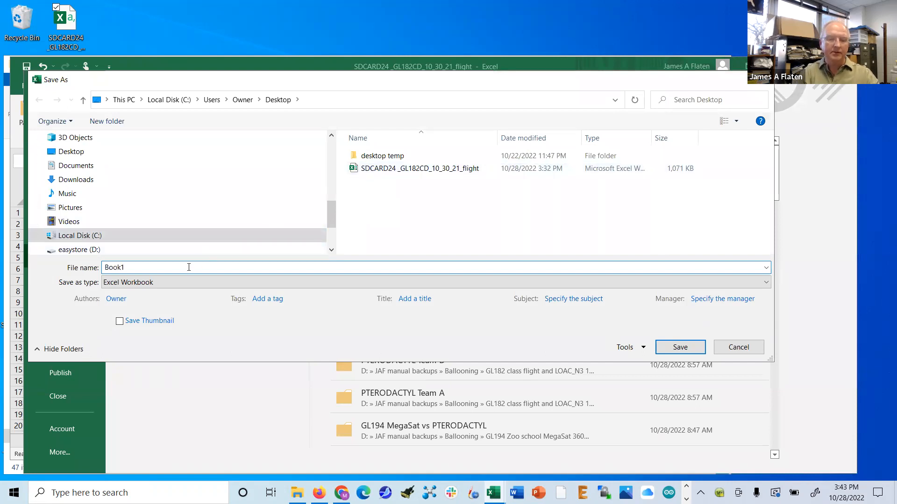
{"action": "key", "text": "BackSpace"}
{"action": "key", "text": "BackSpace"}
{"action": "key", "text": "BackSpace"}
{"action": "type", "text": "GL19"}
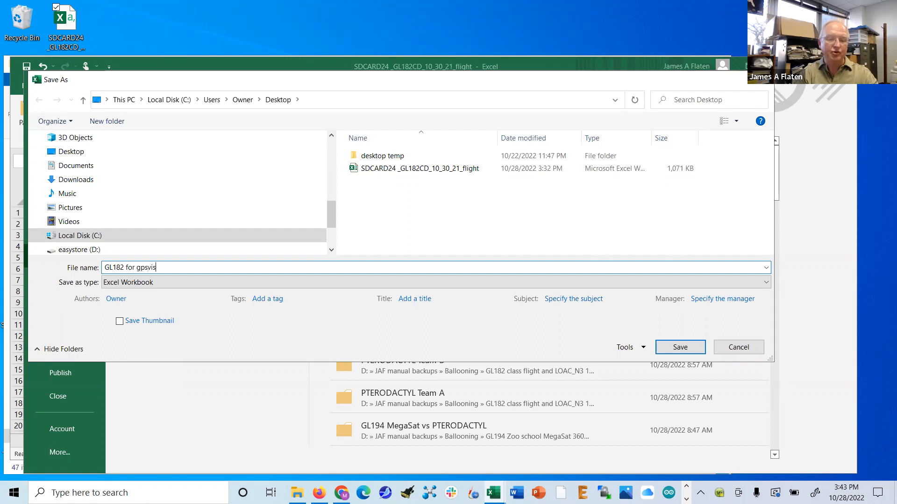
{"action": "type", "text": "izer_com"}
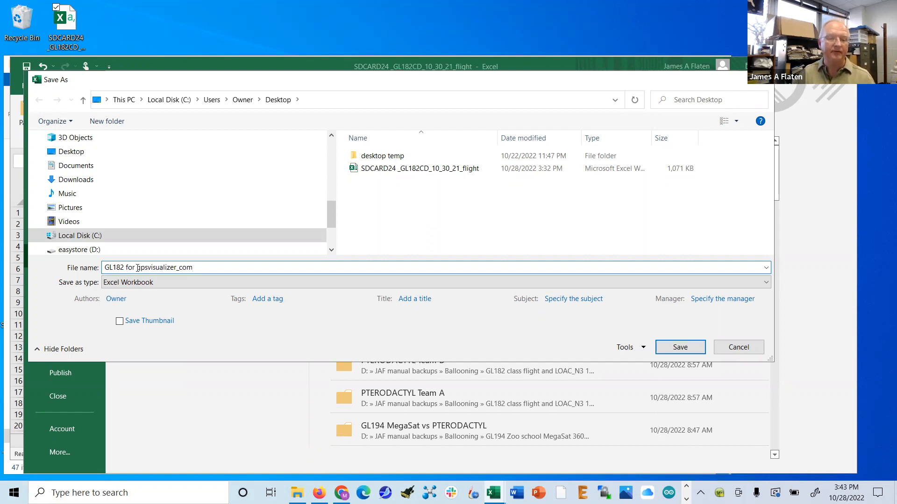
{"action": "left_click", "coordinate": [680, 348]}
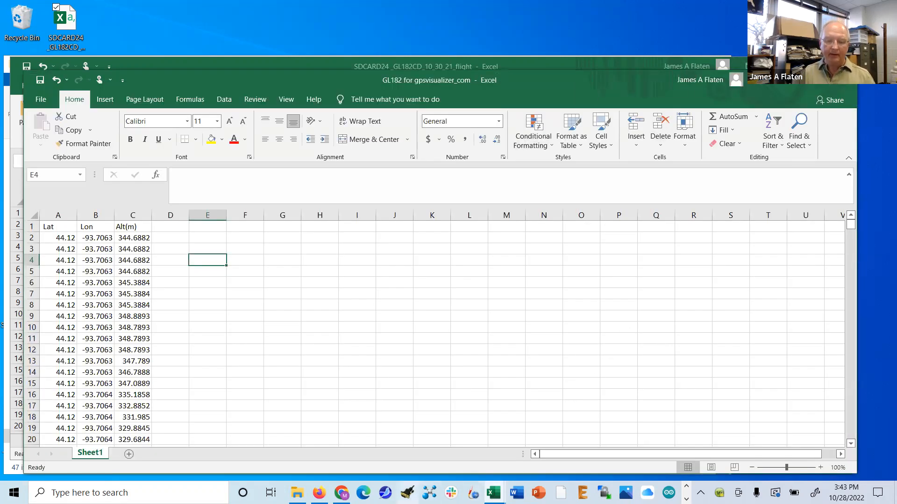
- Switch to Chrome, go to gpsvisualizer.com and open its Google Earth KML input form
{"action": "left_click", "coordinate": [343, 492]}
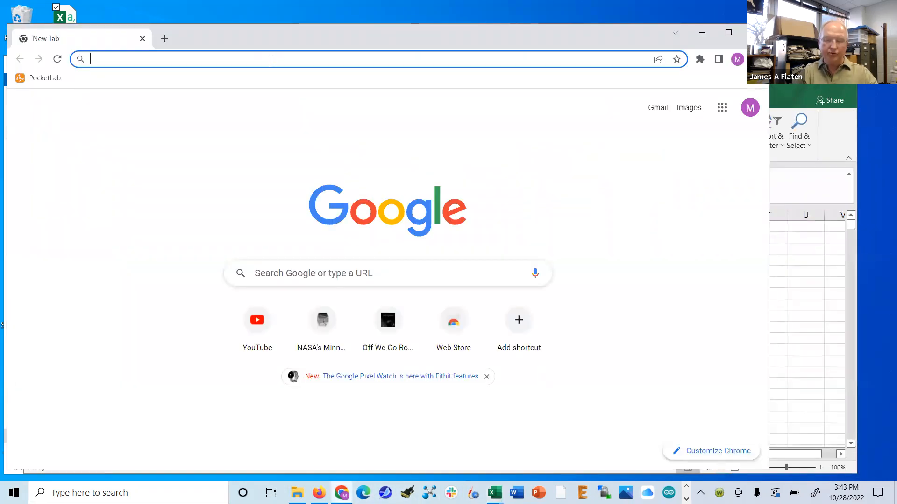
{"action": "type", "text": "gpsvisu"}
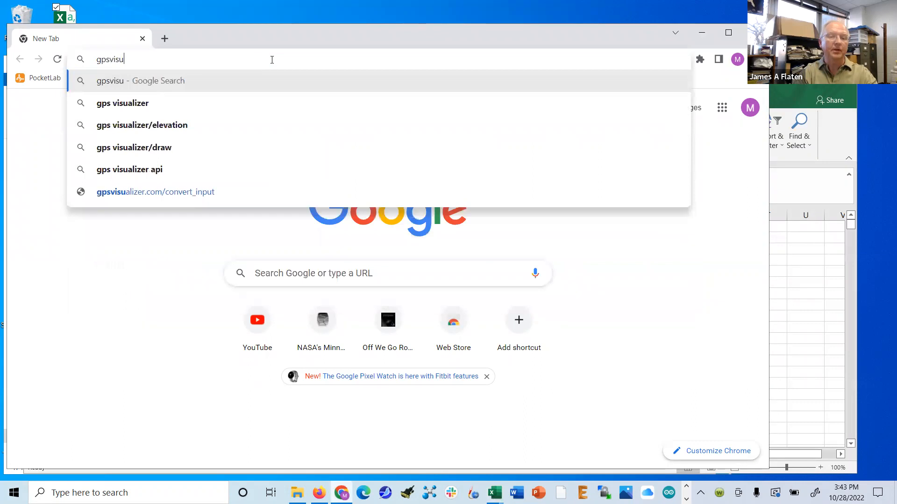
{"action": "type", "text": "sa"}
{"action": "key", "text": "BackSpace"}
{"action": "key", "text": "BackSpace"}
{"action": "key", "text": "BackSpace"}
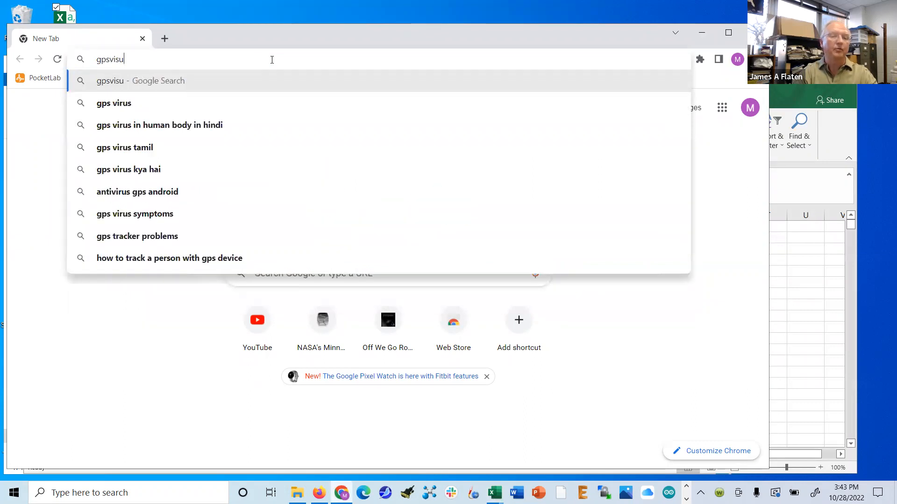
{"action": "type", "text": "ualizer"}
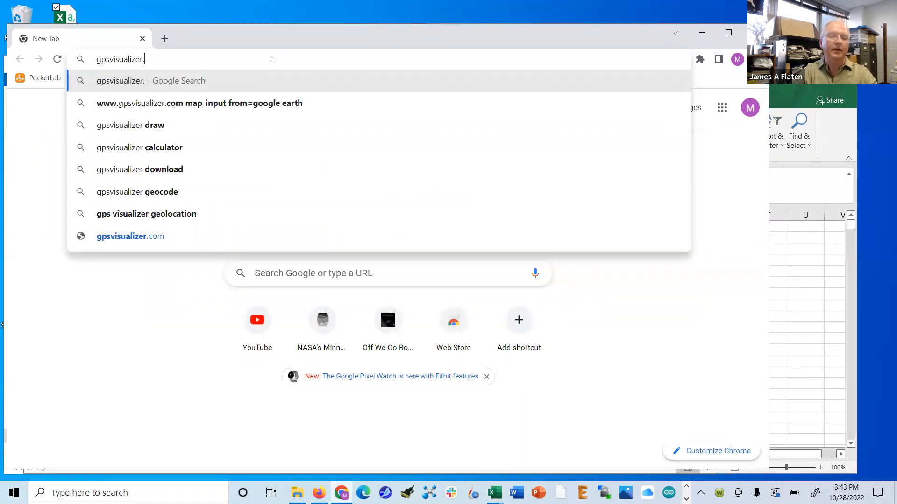
{"action": "type", "text": ".com"}
{"action": "key", "text": "Return"}
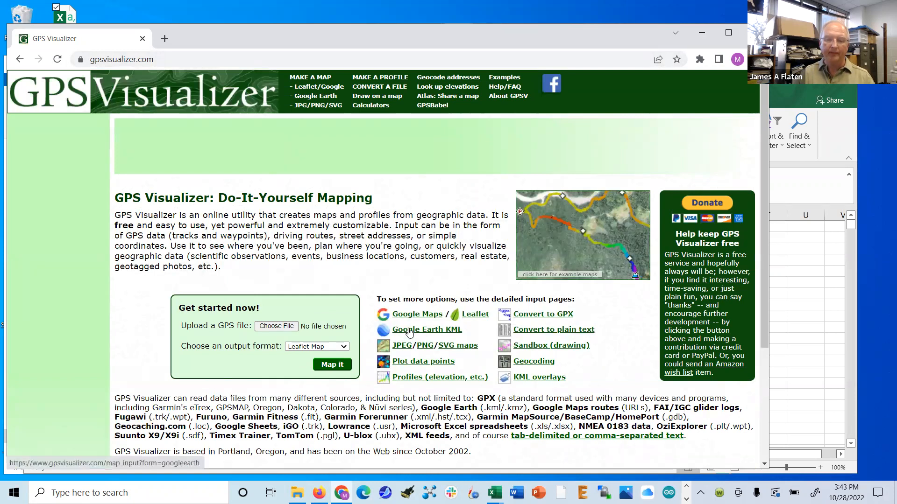
{"action": "left_click", "coordinate": [409, 333]}
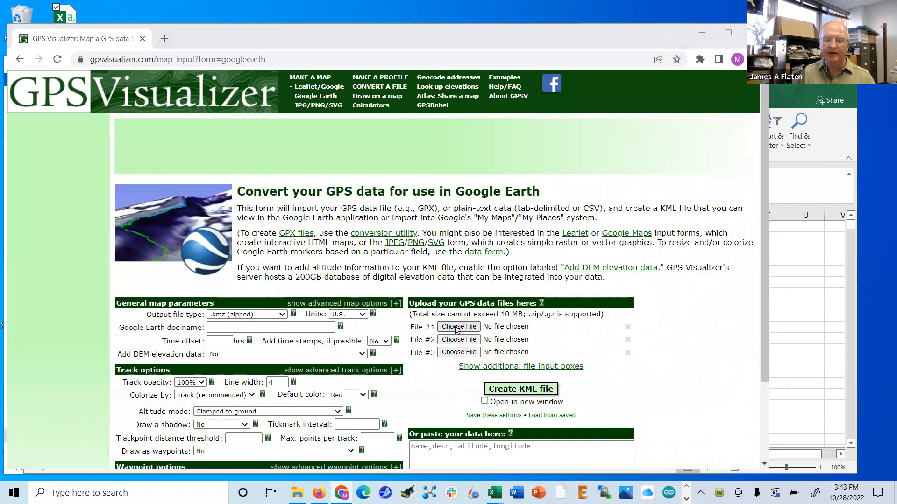
- Choose the "GL182 for gpsvisualizer_com" workbook from the Desktop as upload File #1
{"action": "left_click", "coordinate": [458, 327]}
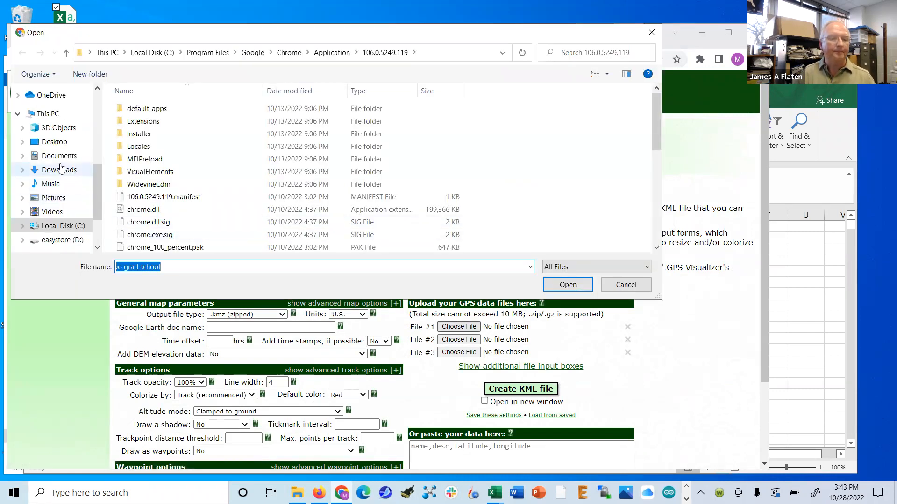
{"action": "left_click", "coordinate": [52, 144]}
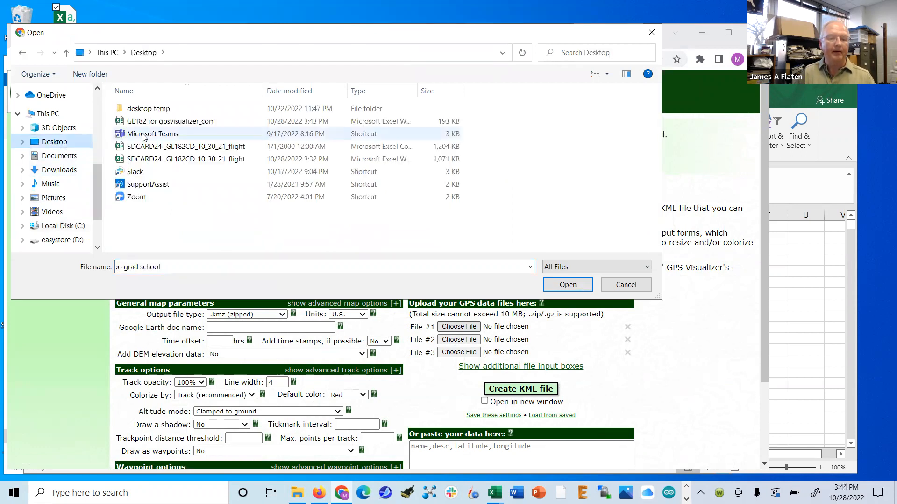
{"action": "left_click", "coordinate": [150, 122]}
{"action": "left_click", "coordinate": [568, 286]}
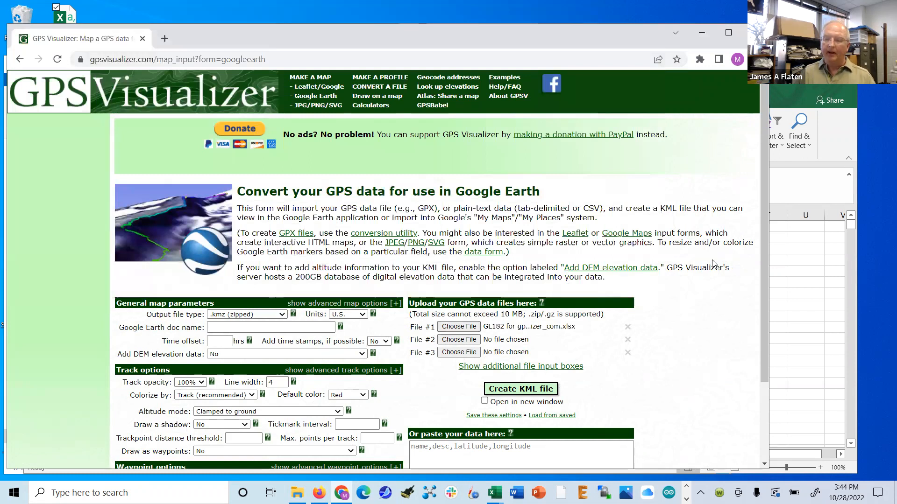
- Set the track's altitude mode to Extruded (connected to ground by a "wall") and create the KML file
{"action": "scroll", "coordinate": [746, 305], "scroll_direction": "down", "scroll_amount": 2}
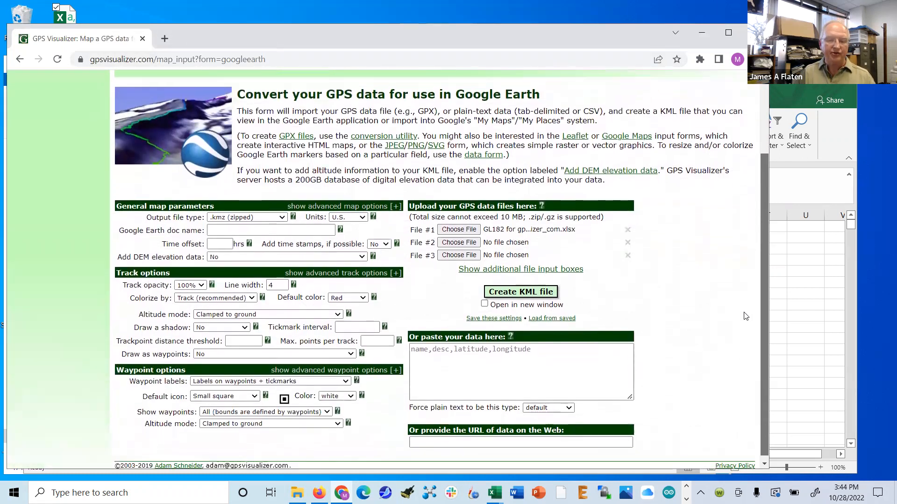
{"action": "left_click", "coordinate": [336, 315]}
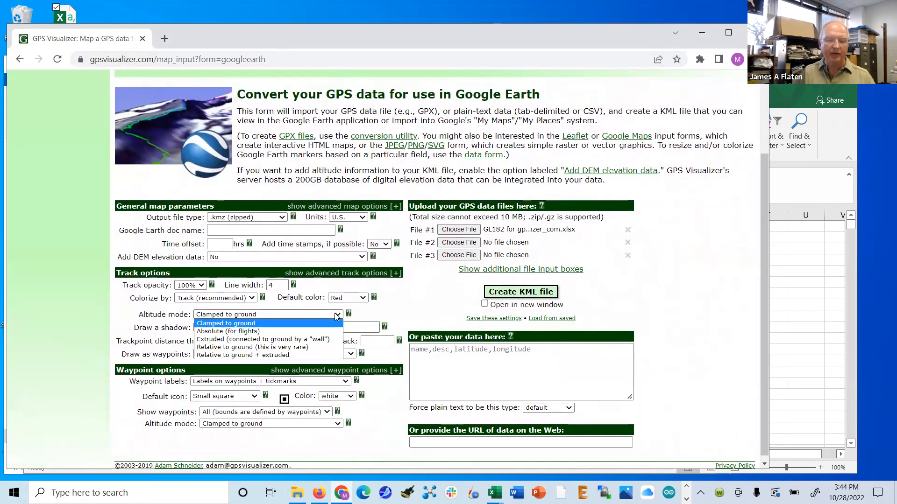
{"action": "left_click", "coordinate": [269, 341]}
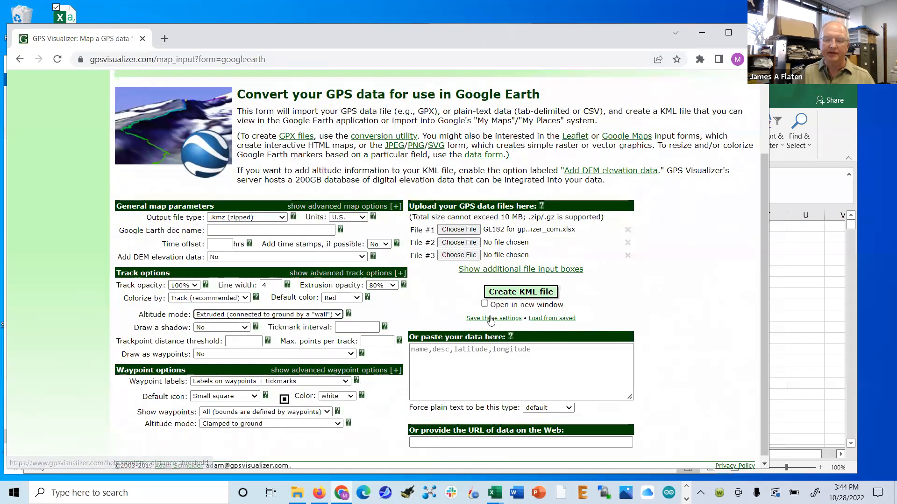
{"action": "left_click", "coordinate": [519, 292]}
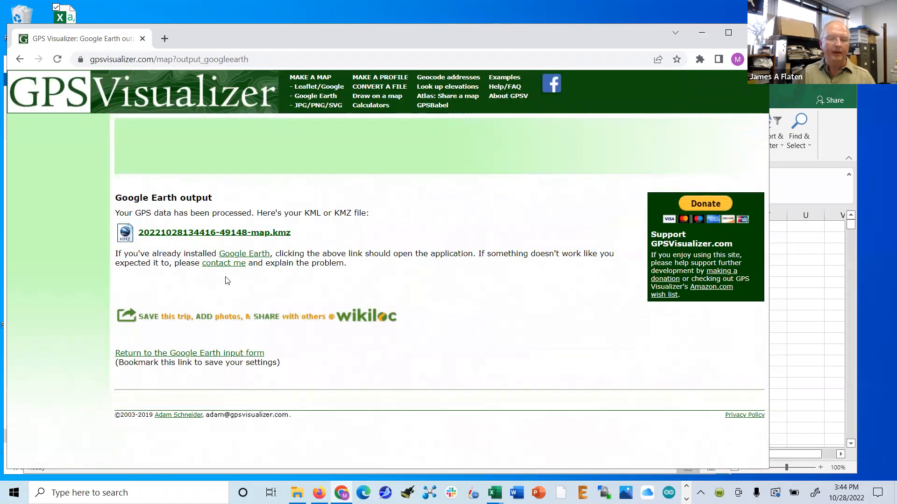
{"action": "left_click", "coordinate": [217, 235]}
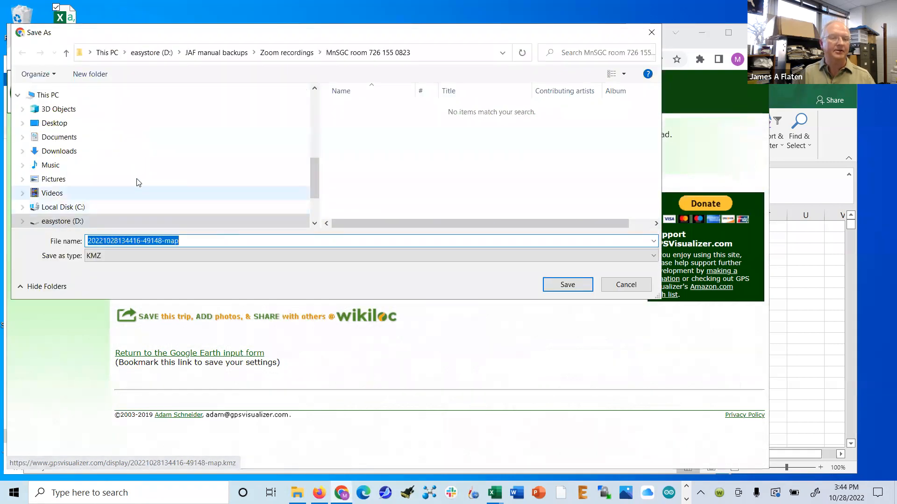
{"action": "left_click", "coordinate": [53, 123]}
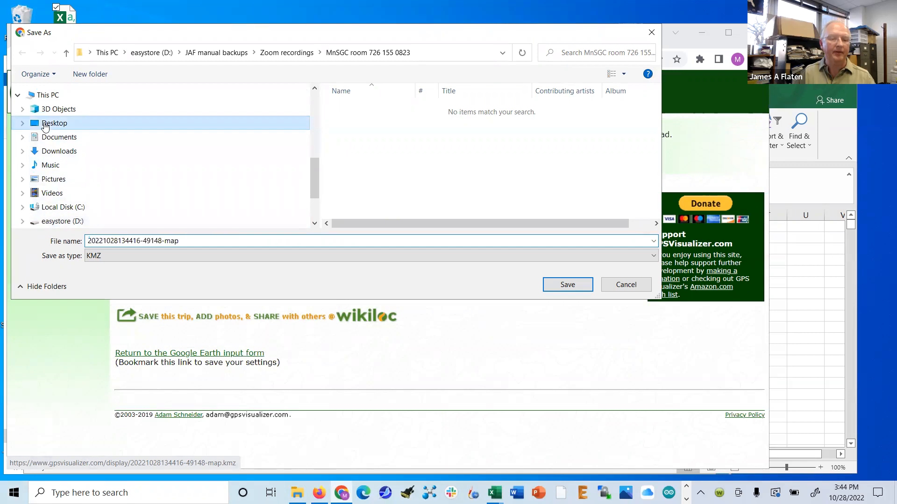
{"action": "left_click", "coordinate": [568, 285]}
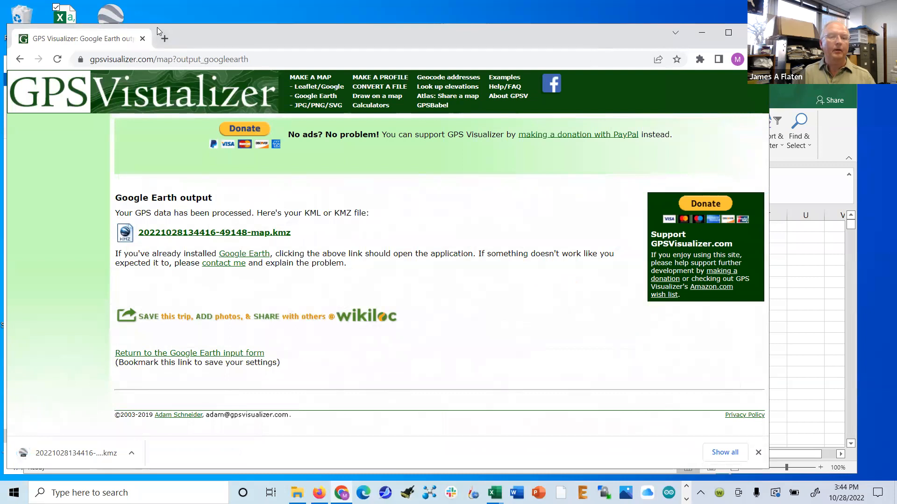
- Uncover the downloaded KMZ file on the Desktop and open it in Google Earth Pro
{"action": "left_click_drag", "start_coordinate": [142, 24], "coordinate": [142, 75]}
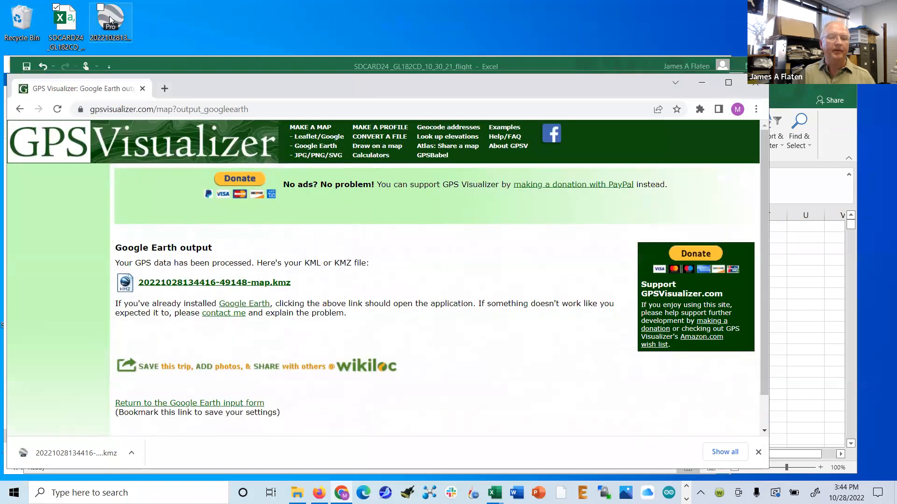
{"action": "left_click", "coordinate": [110, 20]}
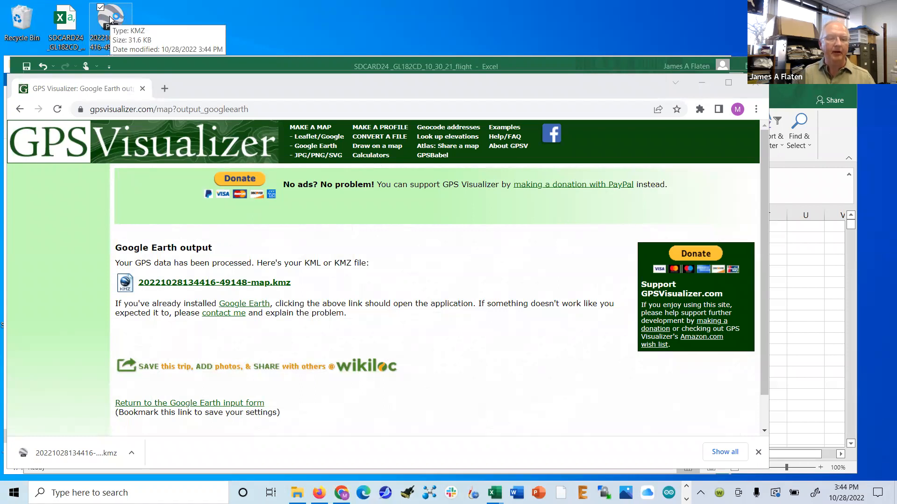
{"action": "double_click", "coordinate": [111, 20]}
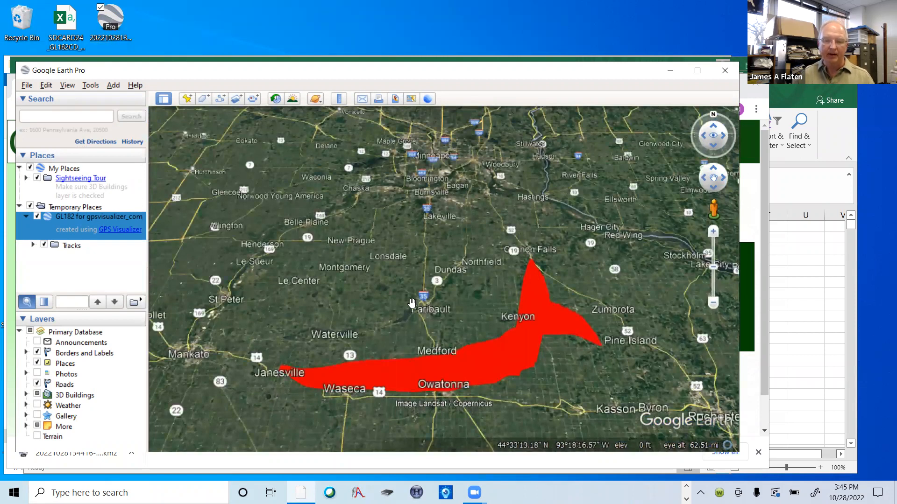
- Examine the western end of the flight track at Janesville up close, down to street level
{"action": "left_click_drag", "start_coordinate": [397, 337], "coordinate": [491, 245]}
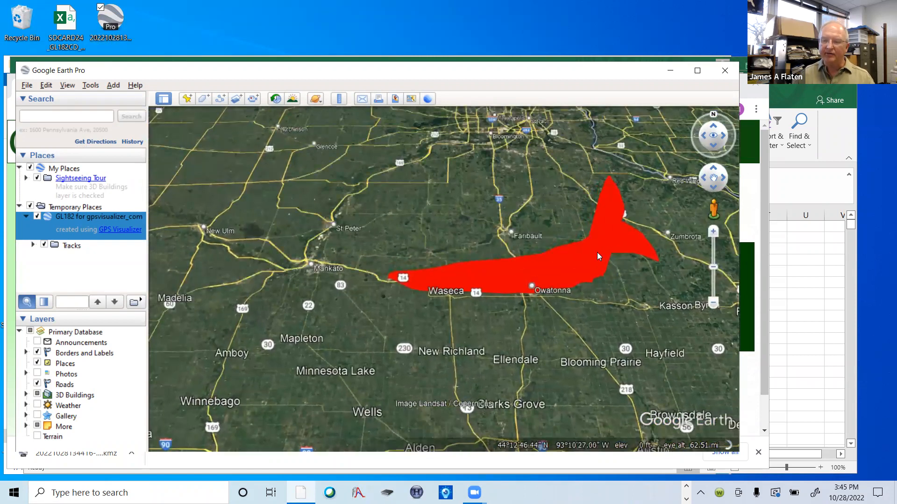
{"action": "left_click", "coordinate": [715, 231]}
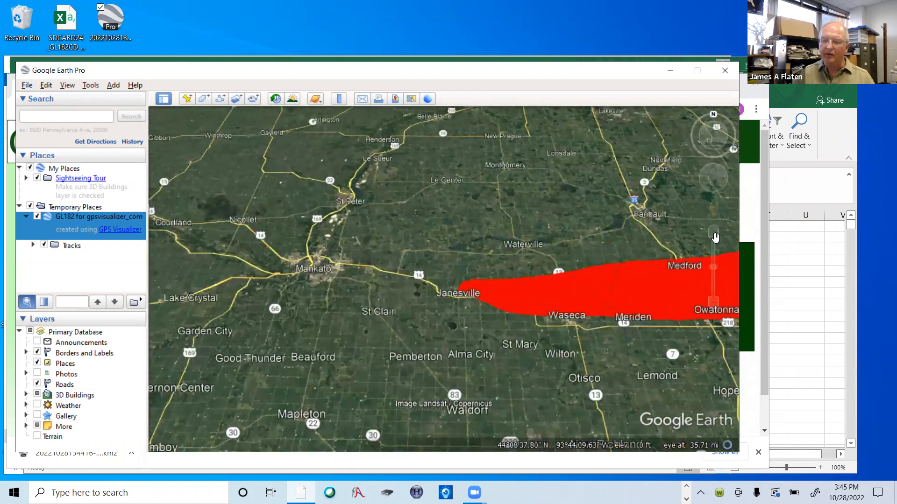
{"action": "left_click", "coordinate": [713, 232]}
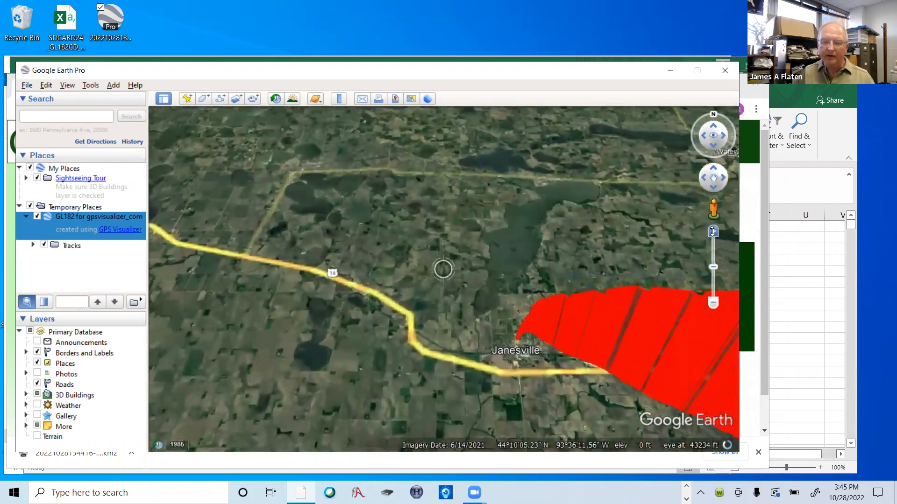
{"action": "left_click_drag", "start_coordinate": [657, 255], "coordinate": [579, 233]}
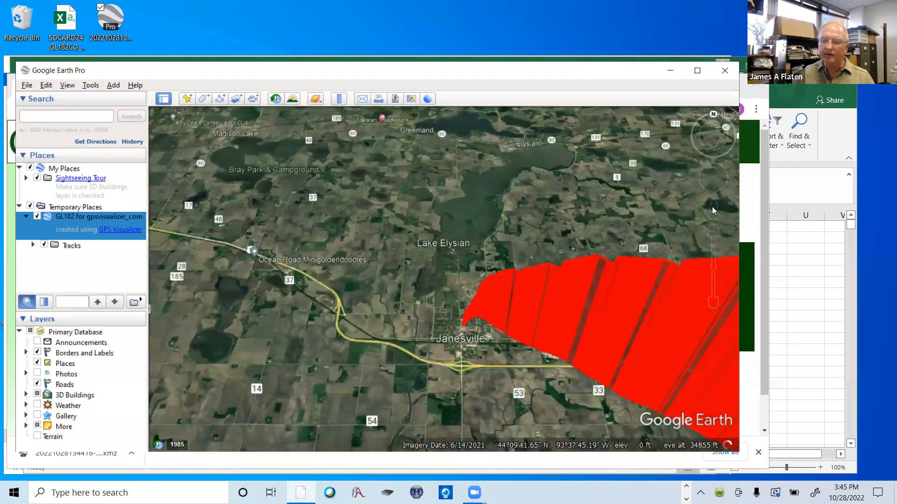
{"action": "left_click", "coordinate": [712, 233]}
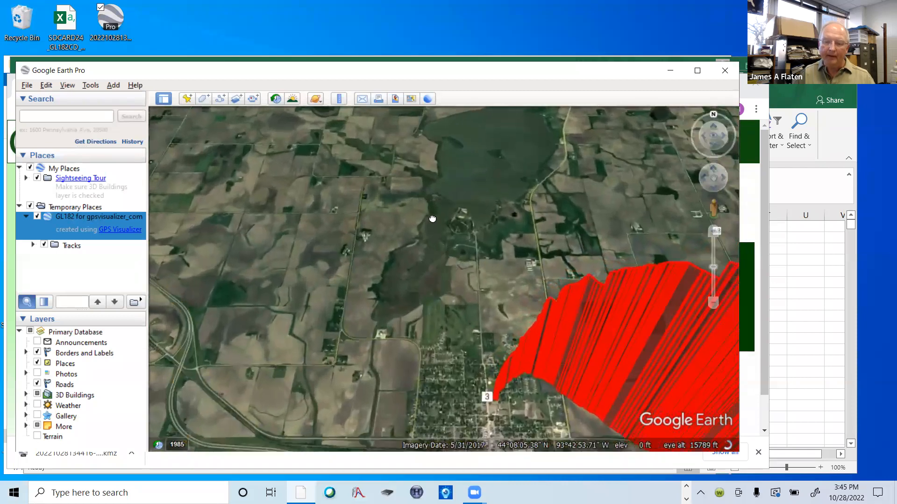
{"action": "left_click_drag", "start_coordinate": [432, 218], "coordinate": [415, 189]}
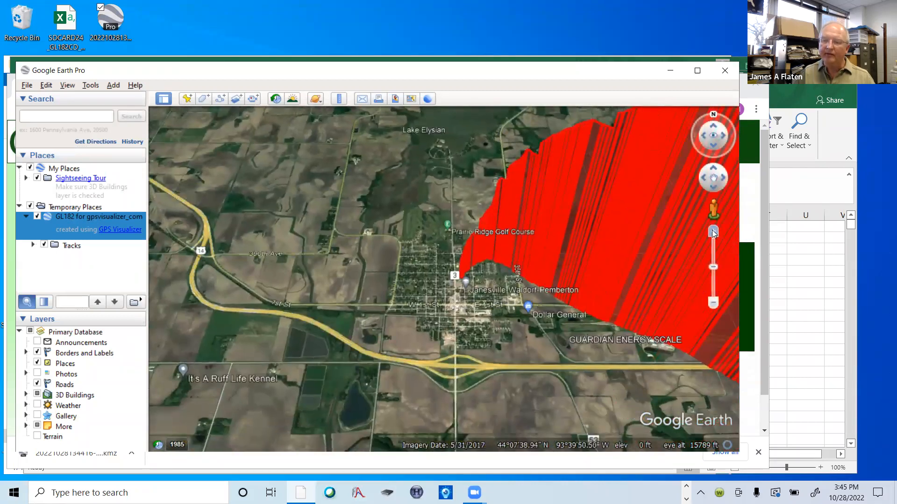
{"action": "left_click", "coordinate": [713, 231]}
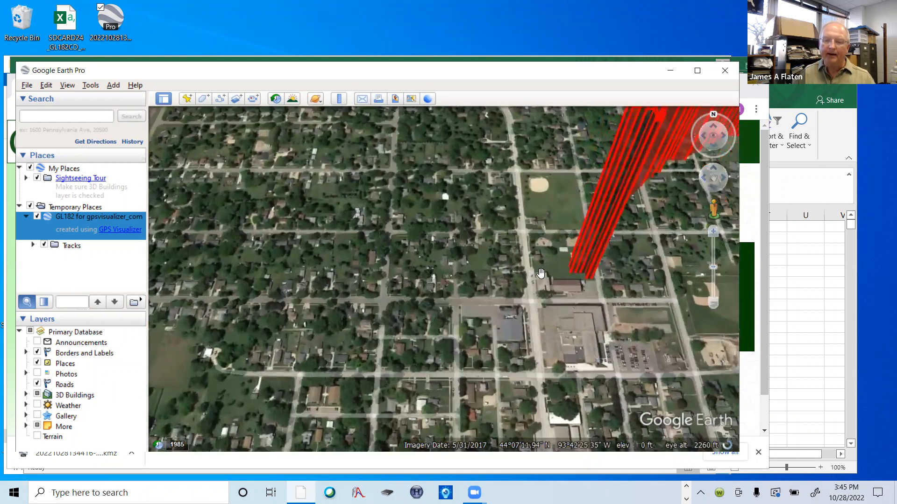
{"action": "left_click_drag", "start_coordinate": [541, 273], "coordinate": [511, 312]}
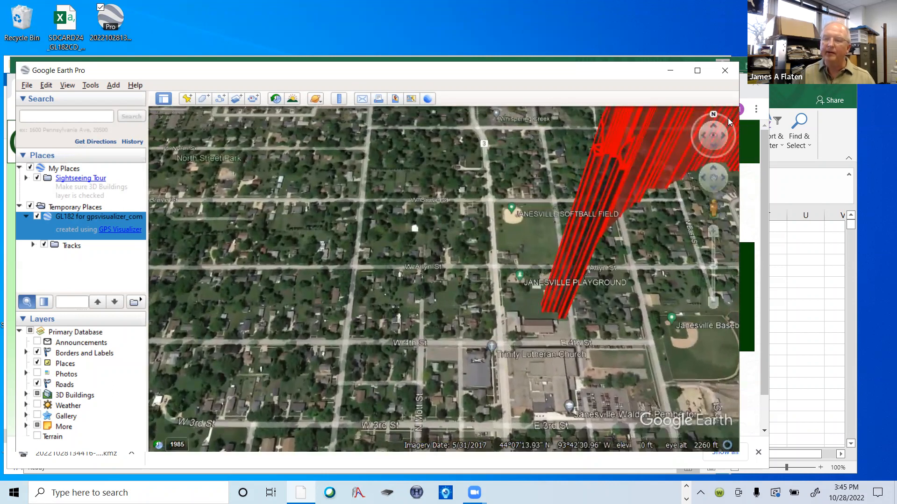
- Examine the Janesville end of the flight track from another direction and from higher up, with the surrounding roads in view
{"action": "left_click_drag", "start_coordinate": [701, 122], "coordinate": [689, 143]}
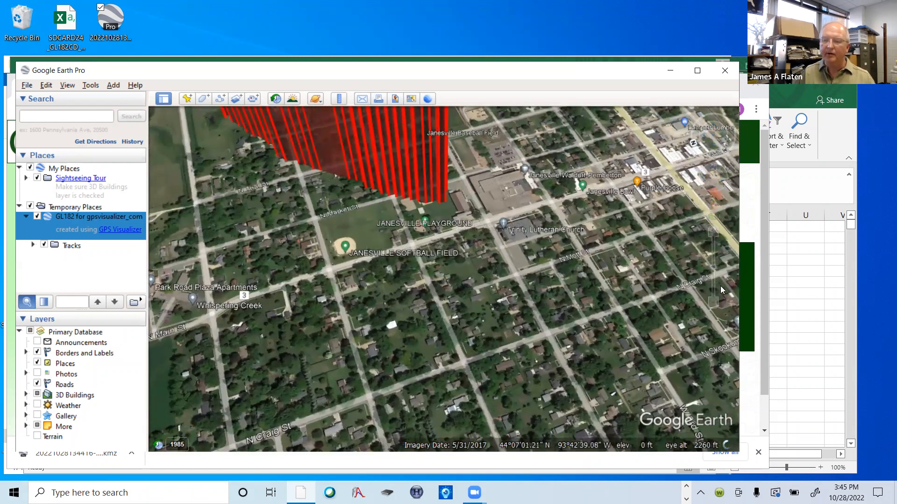
{"action": "left_click_drag", "start_coordinate": [713, 306], "coordinate": [713, 295]}
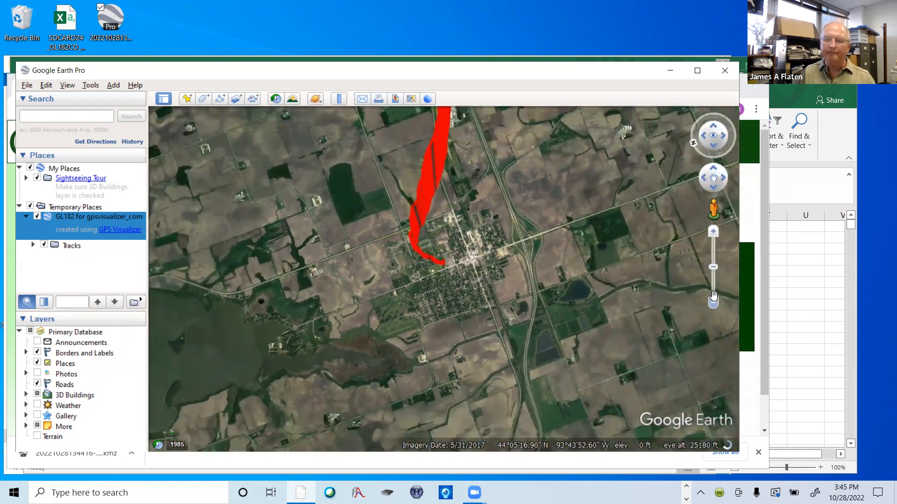
{"action": "left_click_drag", "start_coordinate": [691, 139], "coordinate": [700, 119]}
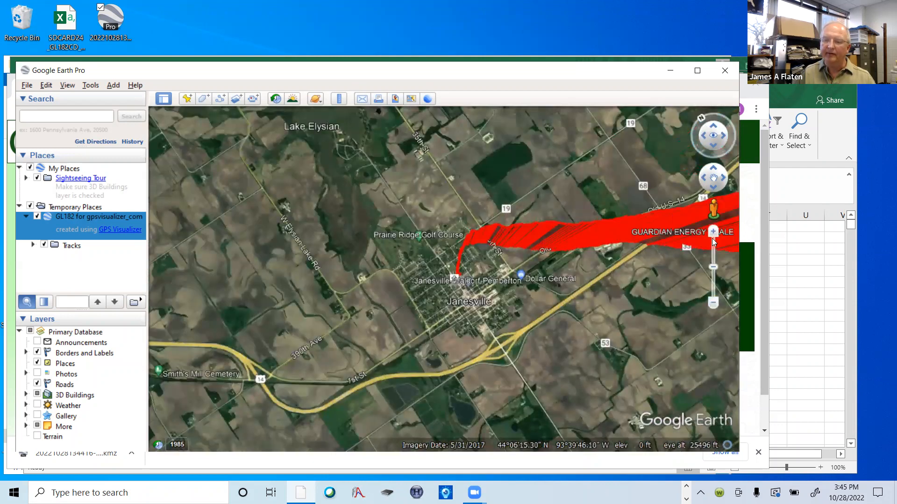
{"action": "left_click_drag", "start_coordinate": [713, 304], "coordinate": [713, 301]}
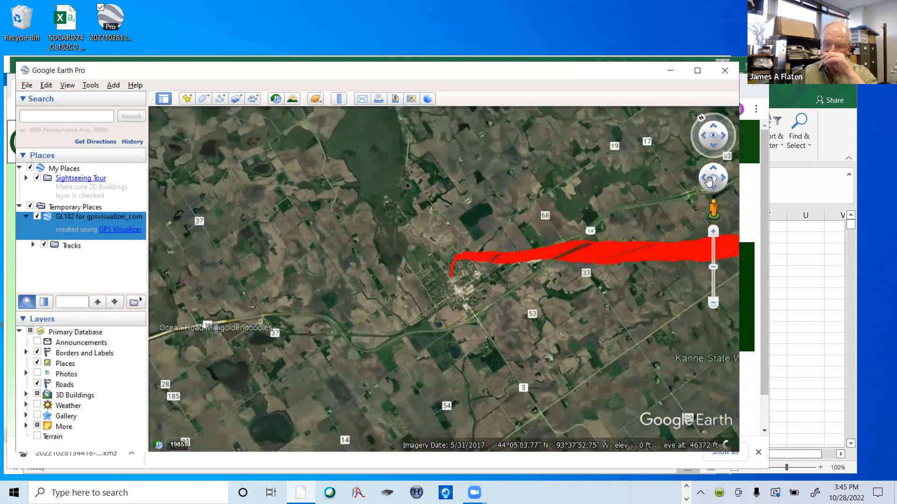
{"action": "left_click_drag", "start_coordinate": [715, 173], "coordinate": [713, 189]}
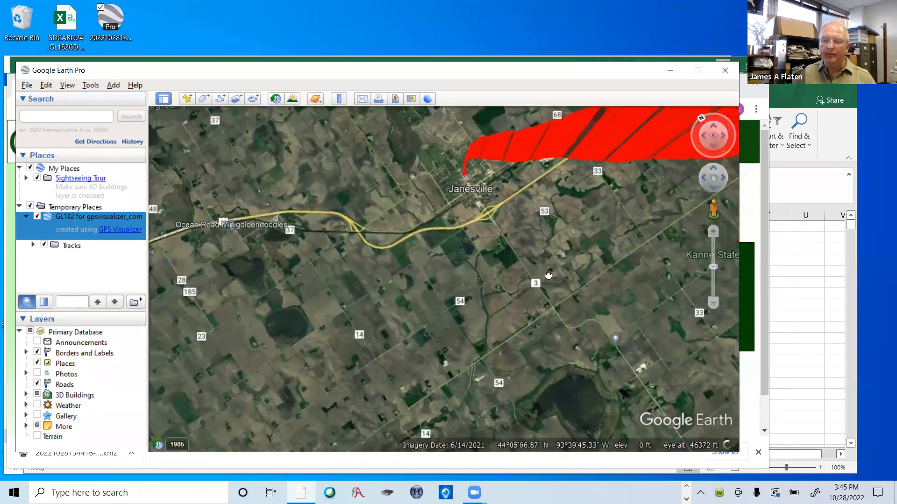
- Follow the extruded track from Janesville past Waseca toward Owatonna, checking how its wall height changes along the route
{"action": "left_click_drag", "start_coordinate": [654, 200], "coordinate": [455, 315]}
{"action": "left_click_drag", "start_coordinate": [714, 172], "coordinate": [710, 303]}
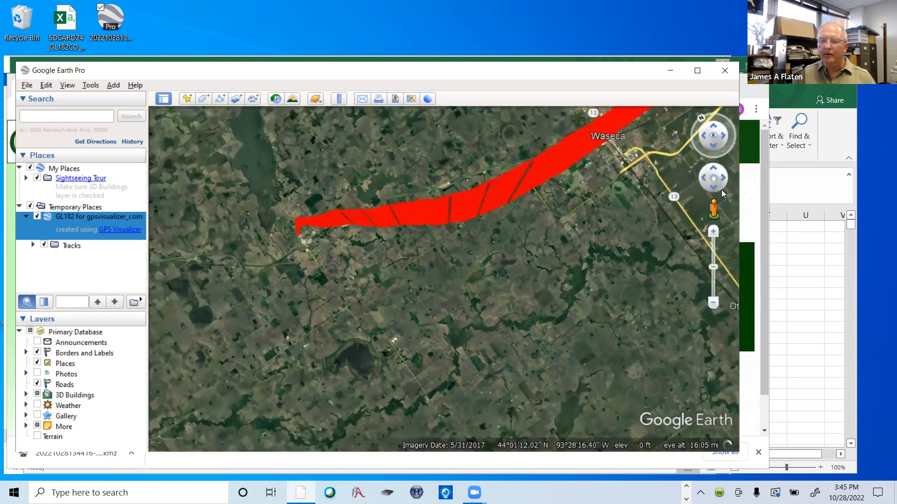
{"action": "left_click_drag", "start_coordinate": [713, 188], "coordinate": [714, 188]}
{"action": "left_click_drag", "start_coordinate": [621, 209], "coordinate": [501, 436]}
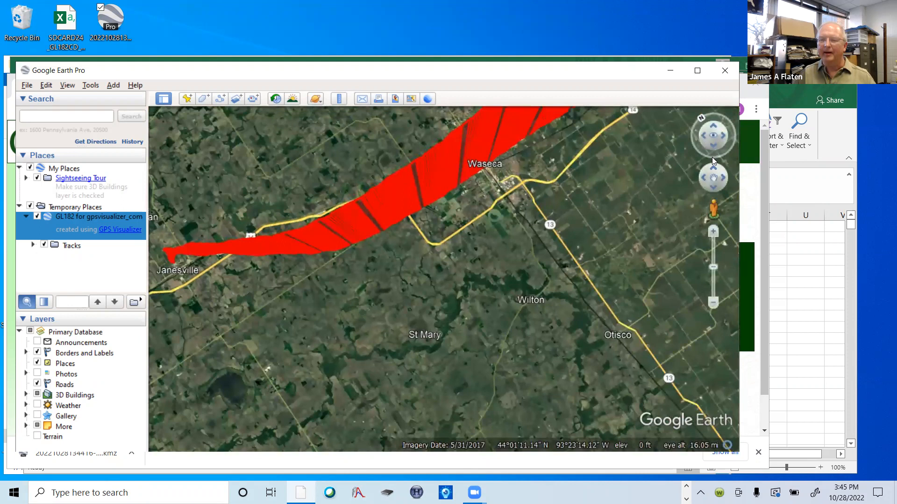
{"action": "left_click", "coordinate": [712, 144]}
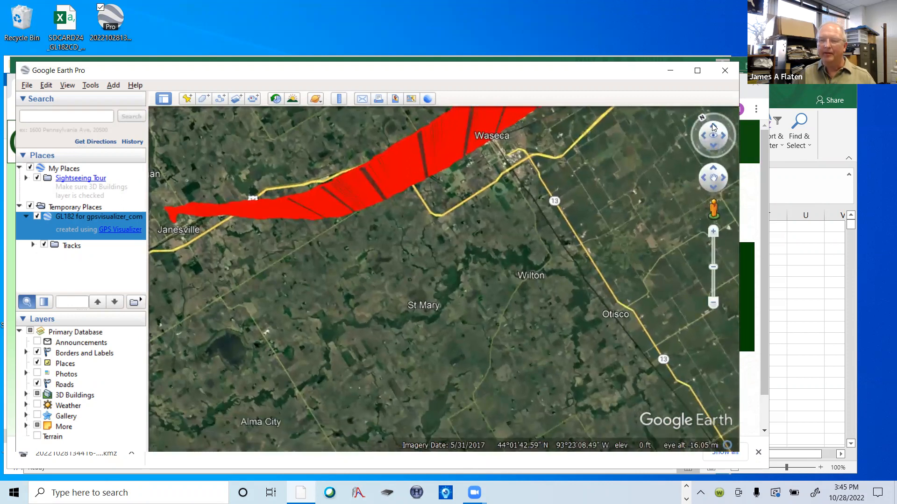
{"action": "left_click", "coordinate": [711, 123]}
{"action": "left_click_drag", "start_coordinate": [712, 123], "coordinate": [712, 123]}
{"action": "left_click_drag", "start_coordinate": [488, 284], "coordinate": [304, 278]}
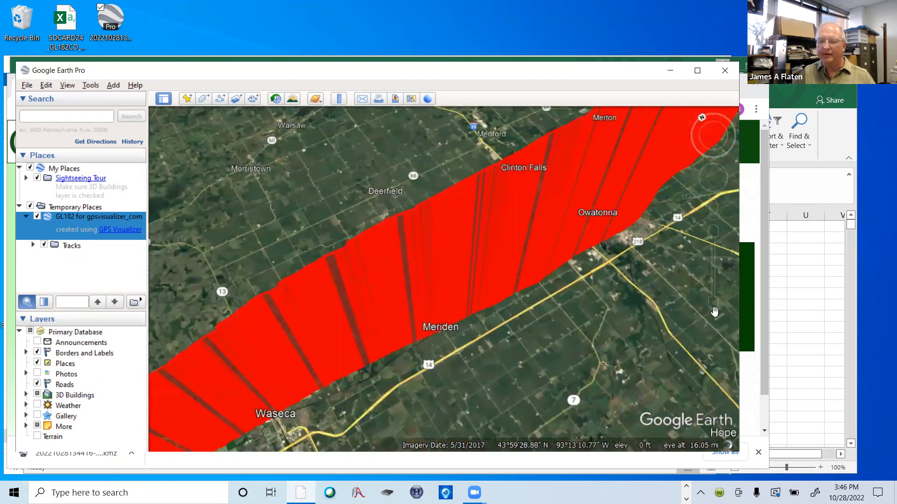
- Examine the whole flight track from farther out, including its peak, and view it from the opposite side
{"action": "left_click_drag", "start_coordinate": [713, 303], "coordinate": [713, 302]}
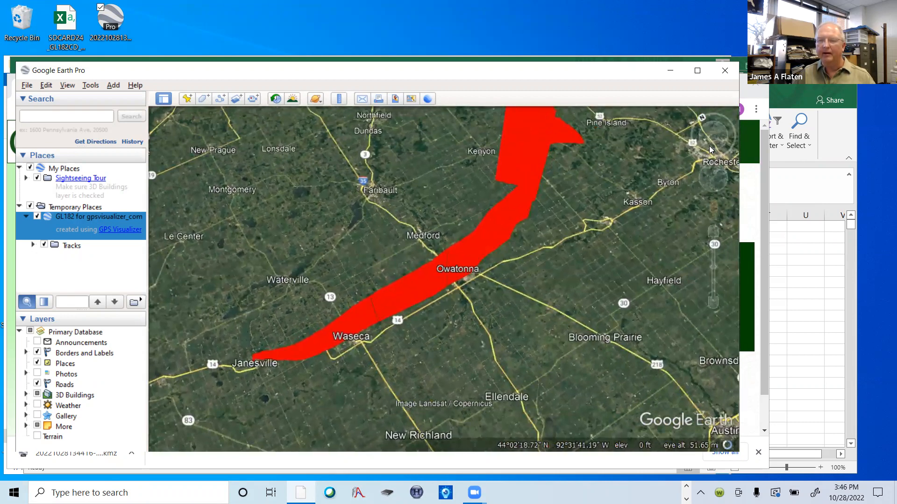
{"action": "left_click_drag", "start_coordinate": [710, 123], "coordinate": [710, 122]}
{"action": "left_click_drag", "start_coordinate": [425, 272], "coordinate": [362, 258]}
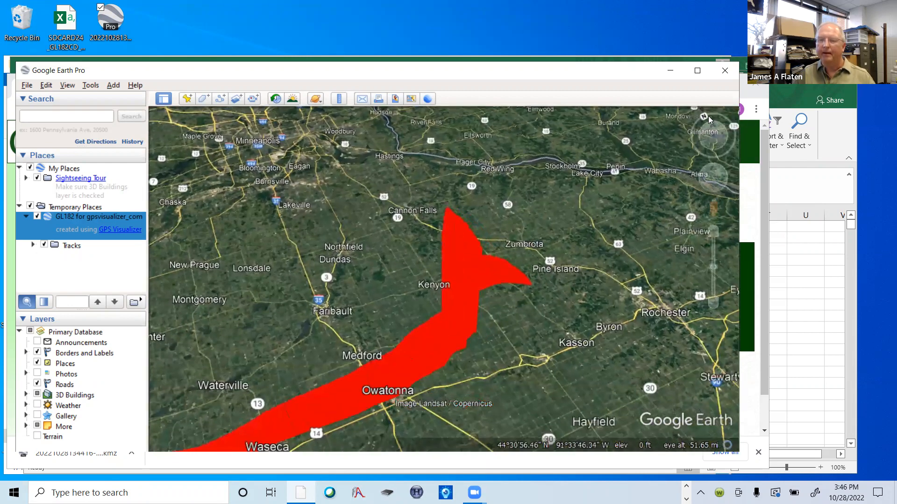
{"action": "left_click_drag", "start_coordinate": [705, 117], "coordinate": [711, 150]}
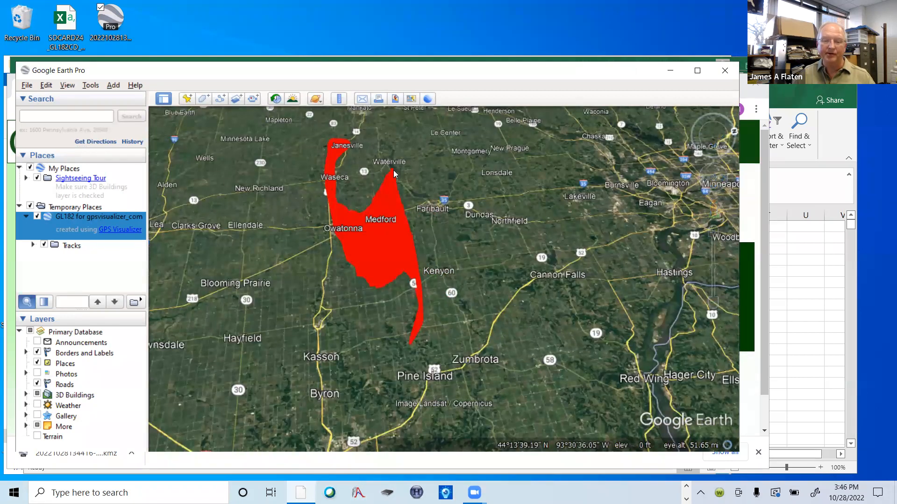
{"action": "left_click_drag", "start_coordinate": [356, 329], "coordinate": [417, 255]}
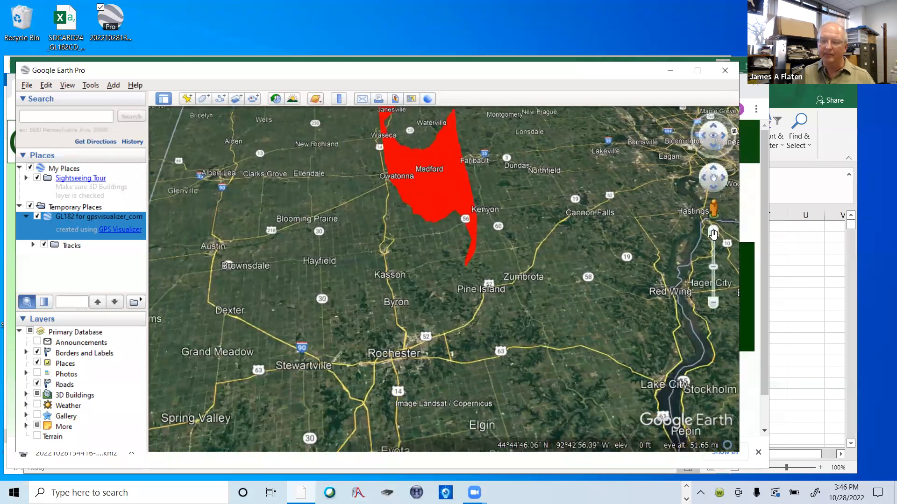
- Examine the track's far end northwest of Pine Island up close, viewing the fields and woods there from different angles
{"action": "left_click", "coordinate": [713, 232]}
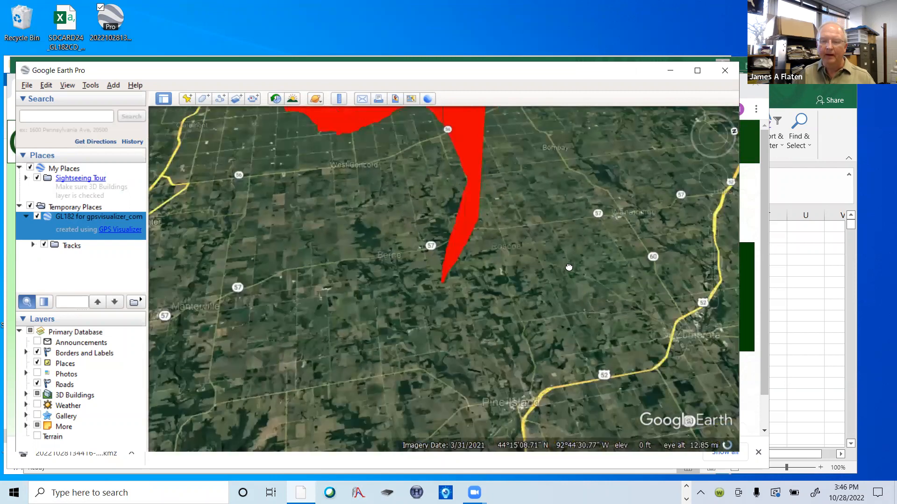
{"action": "left_click", "coordinate": [713, 232]}
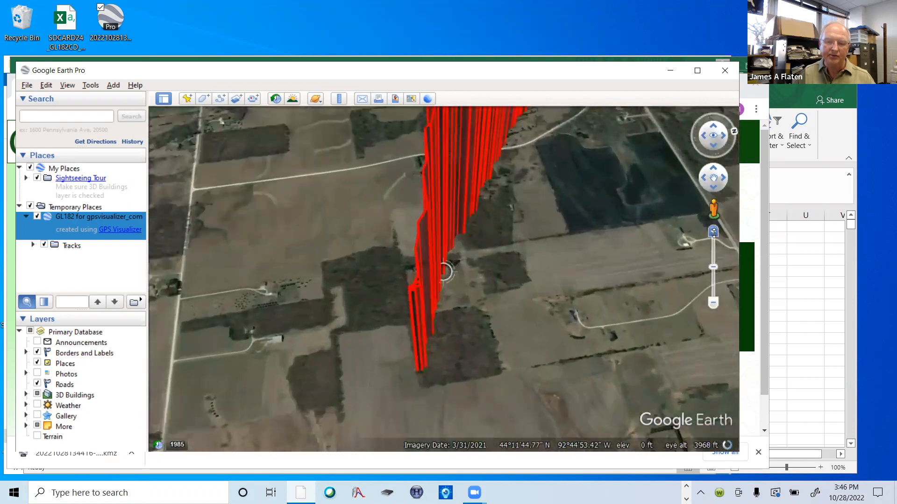
{"action": "left_click_drag", "start_coordinate": [457, 299], "coordinate": [514, 266]}
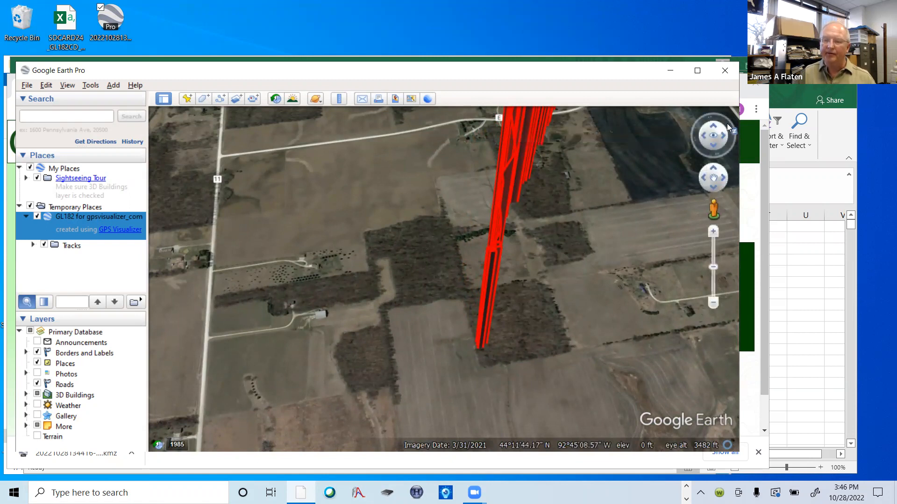
{"action": "left_click_drag", "start_coordinate": [730, 126], "coordinate": [724, 118]}
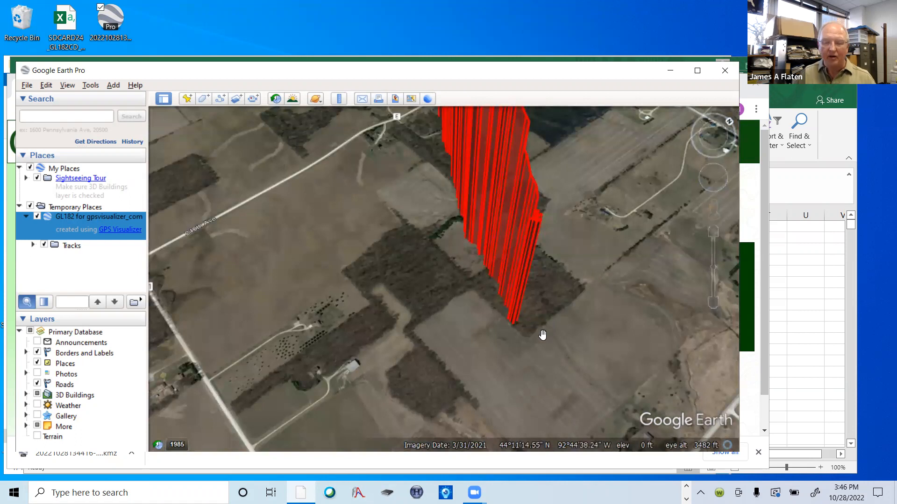